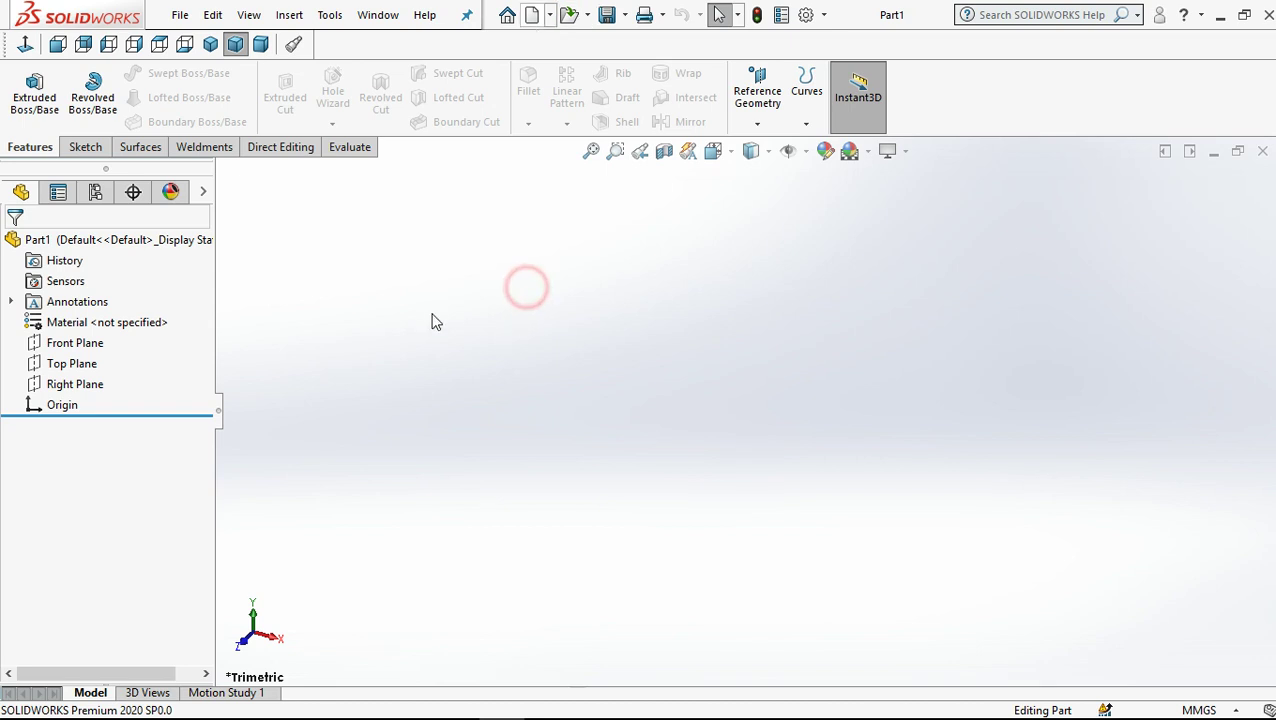
# Step: Create a new blank part document from the Part template
pyautogui.hotkey('ctrl', 'n')
pyautogui.click(717, 548)
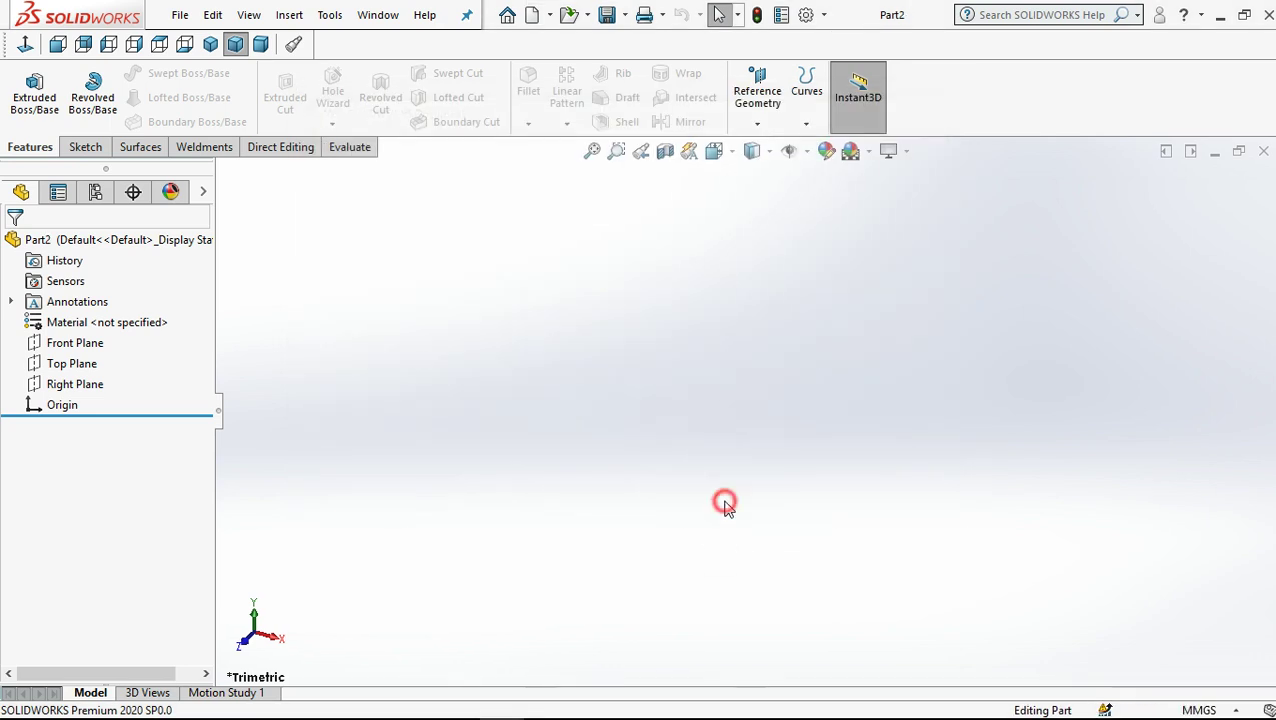
# Step: Start a sketch on the Top Plane, viewed straight on from above
pyautogui.click(66, 364)
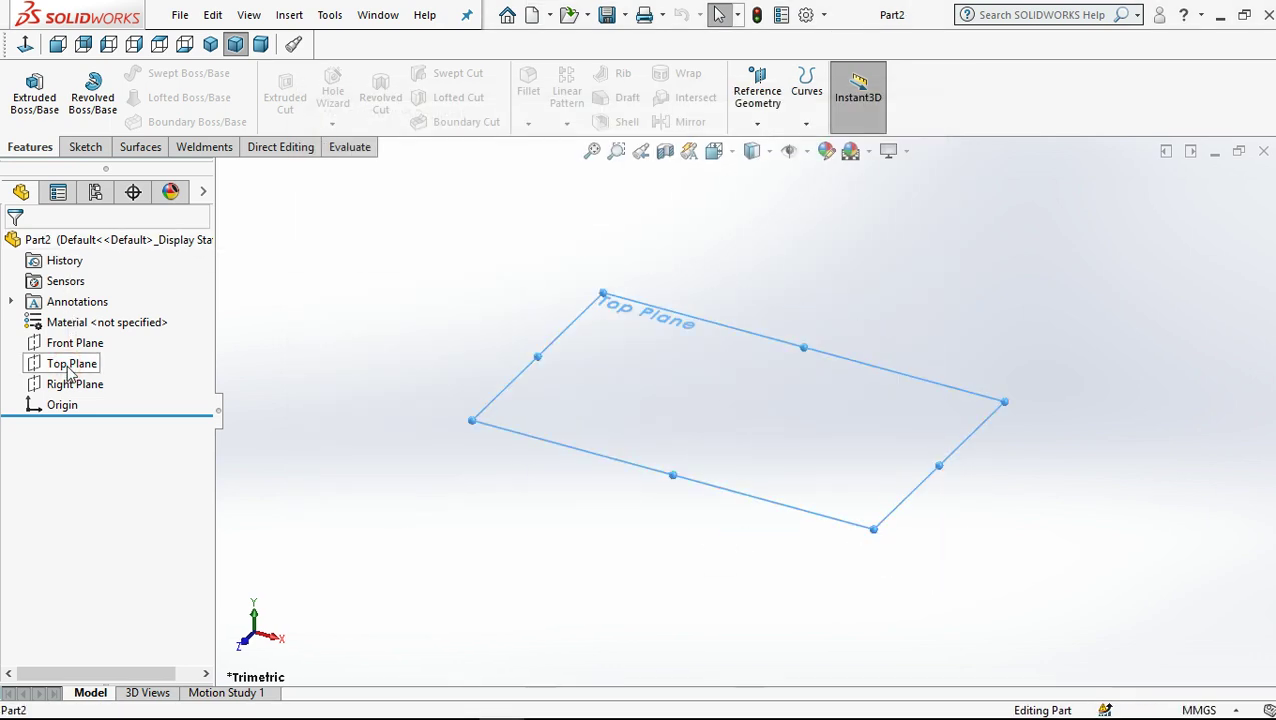
pyautogui.click(84, 338)
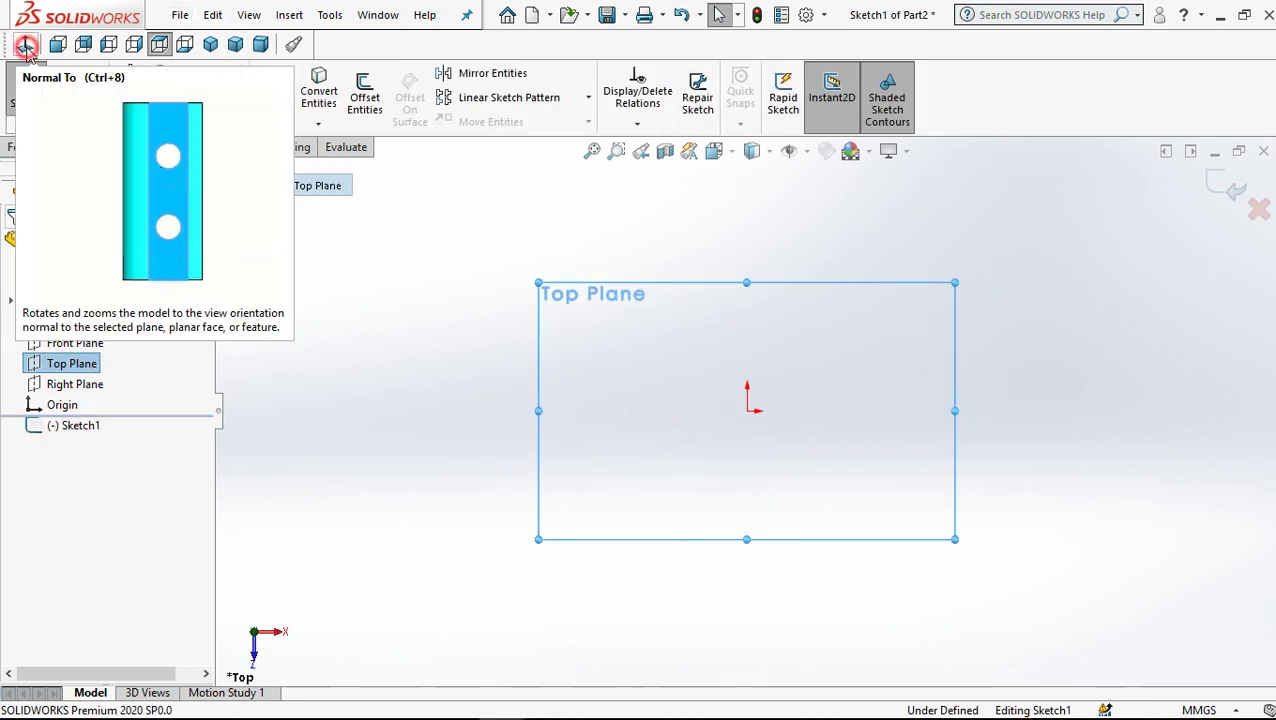
pyautogui.click(25, 44)
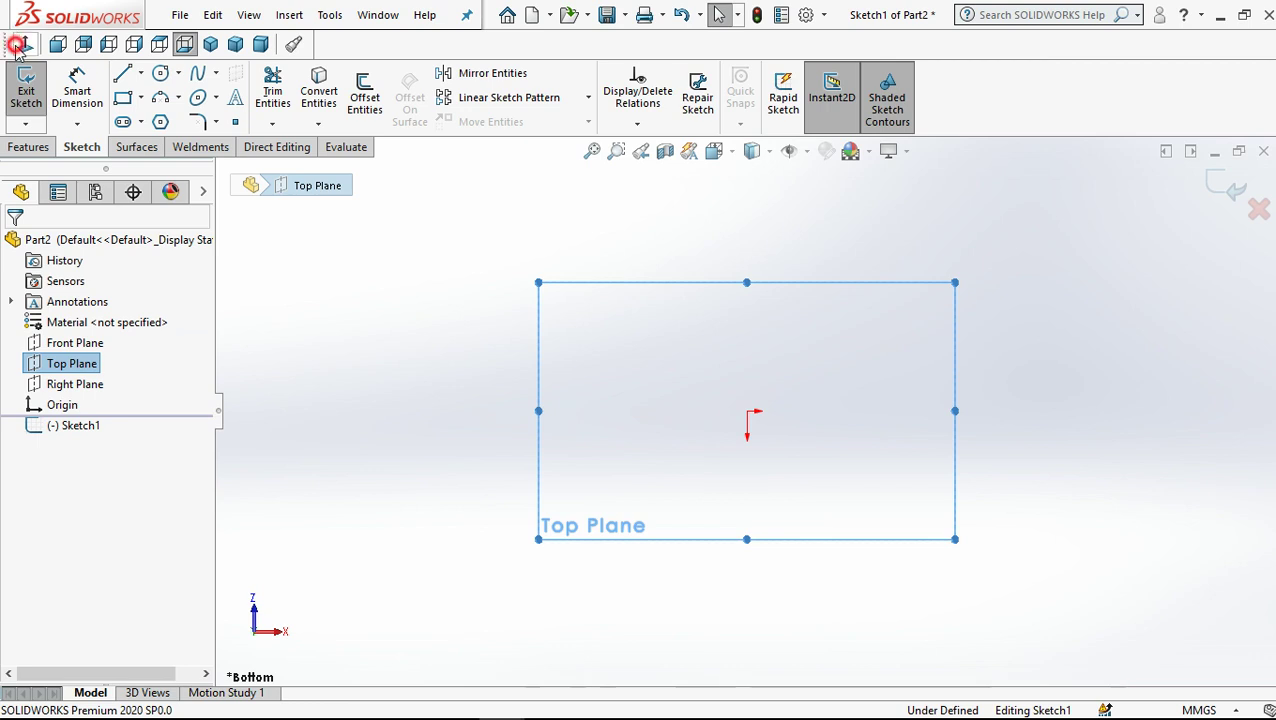
pyautogui.click(20, 46)
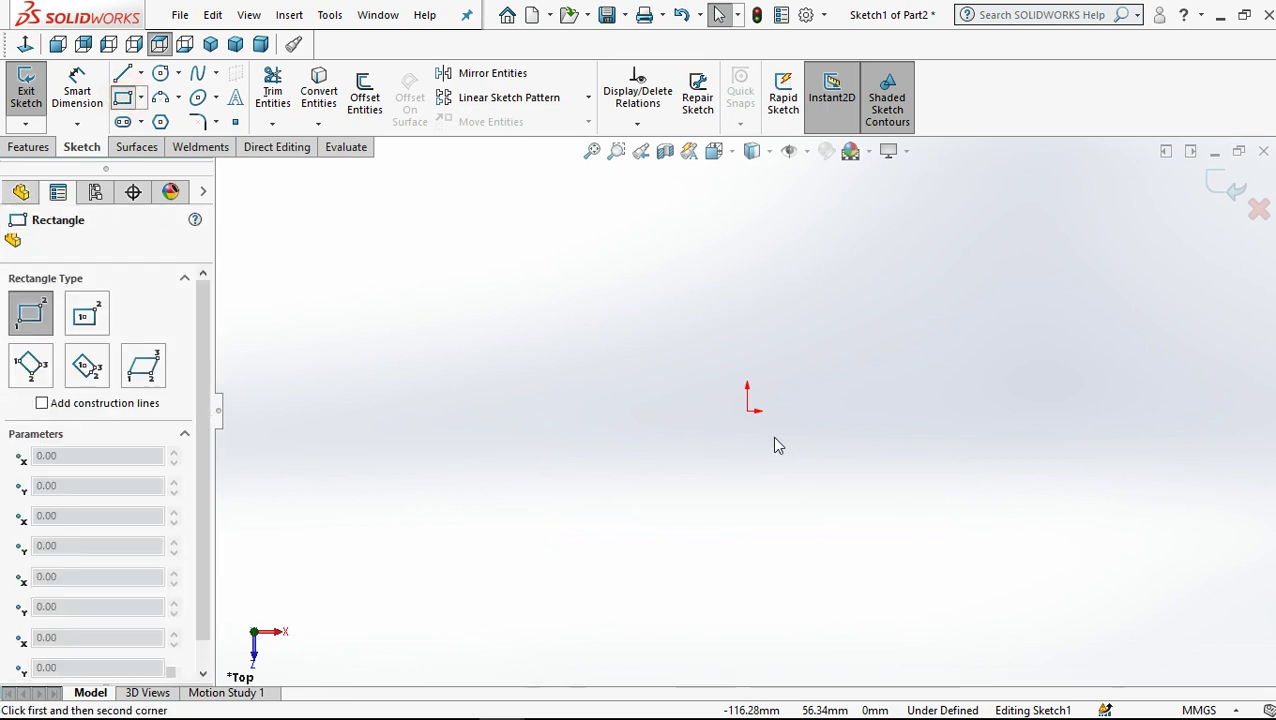
# Step: Draw a corner rectangle from the origin, roughly 128.71 by 49.52 mm
pyautogui.click(747, 410)
pyautogui.click(1048, 295)
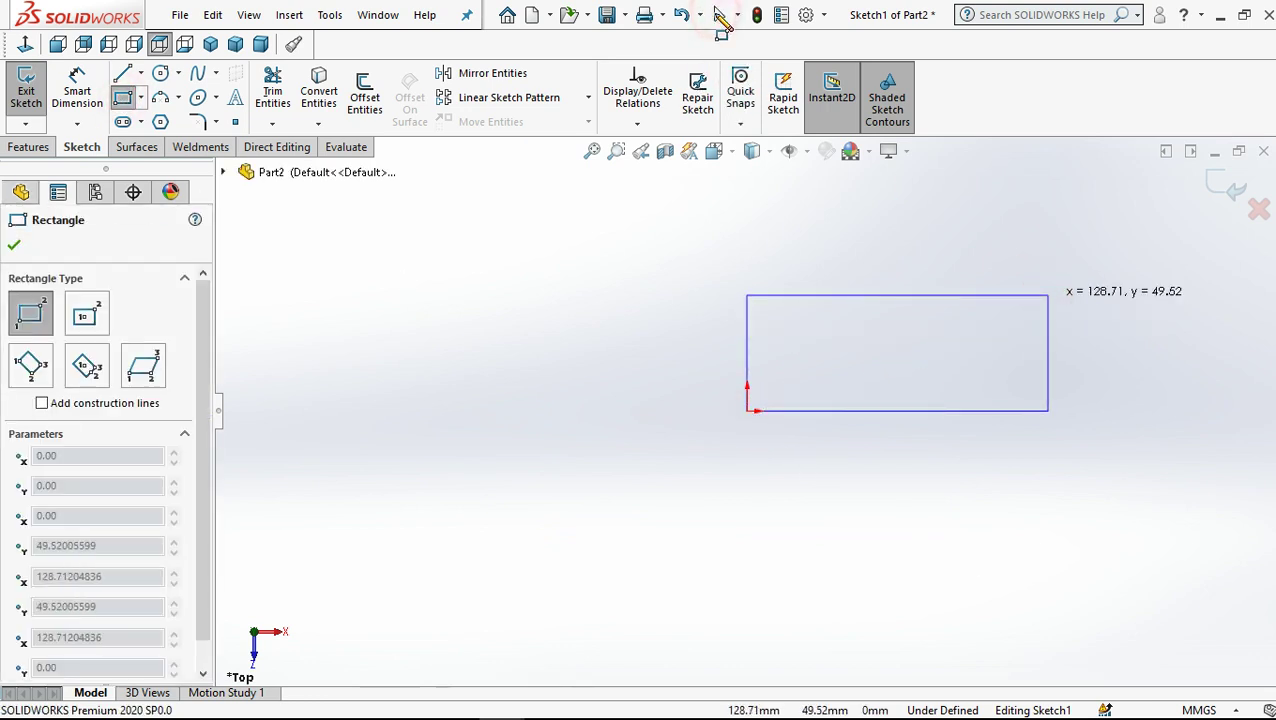
pyautogui.click(719, 14)
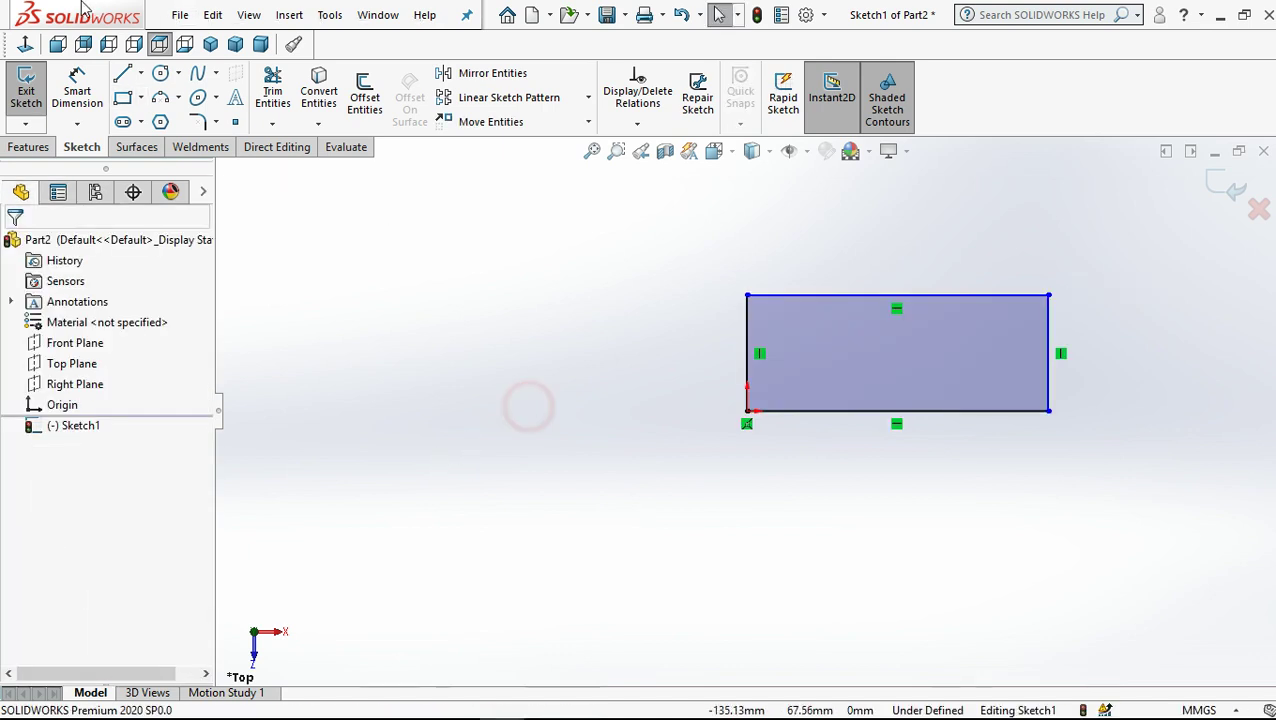
pyautogui.moveTo(527, 401); pyautogui.dragTo(527, 370, button='right')
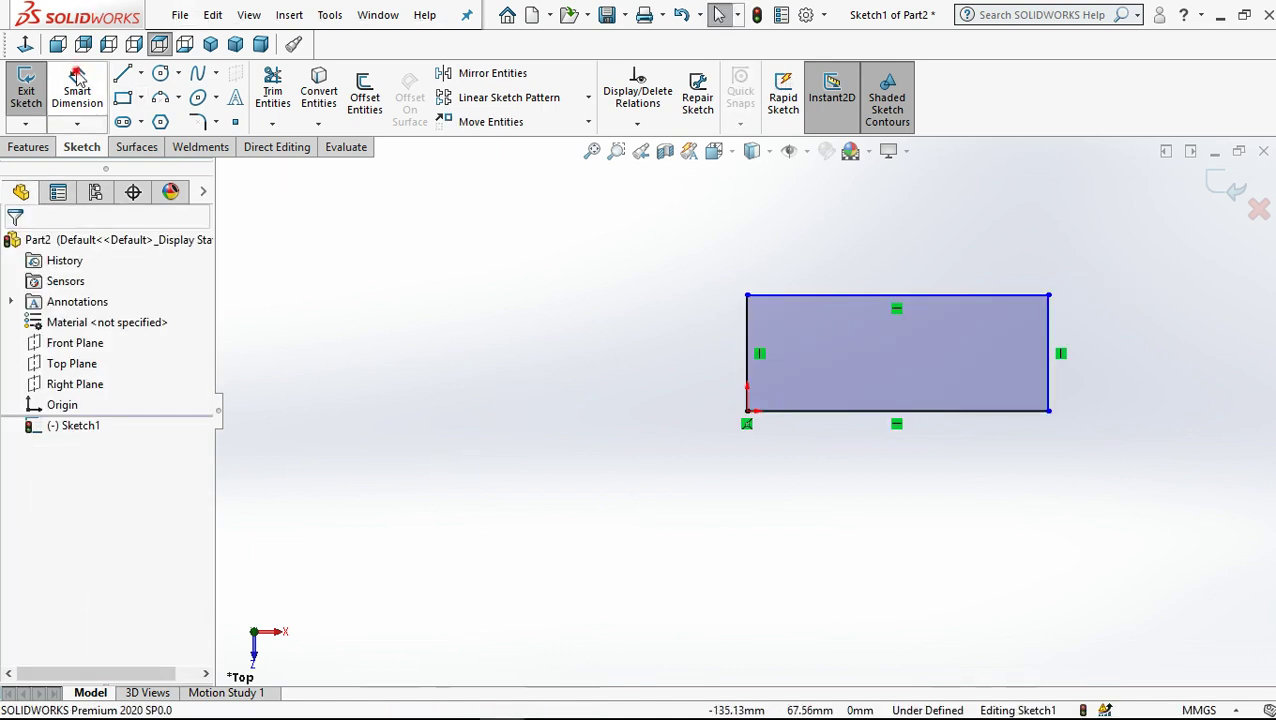
# Step: Dimension the rectangle's bottom edge to 100 mm wide
pyautogui.click(783, 411)
pyautogui.click(869, 507)
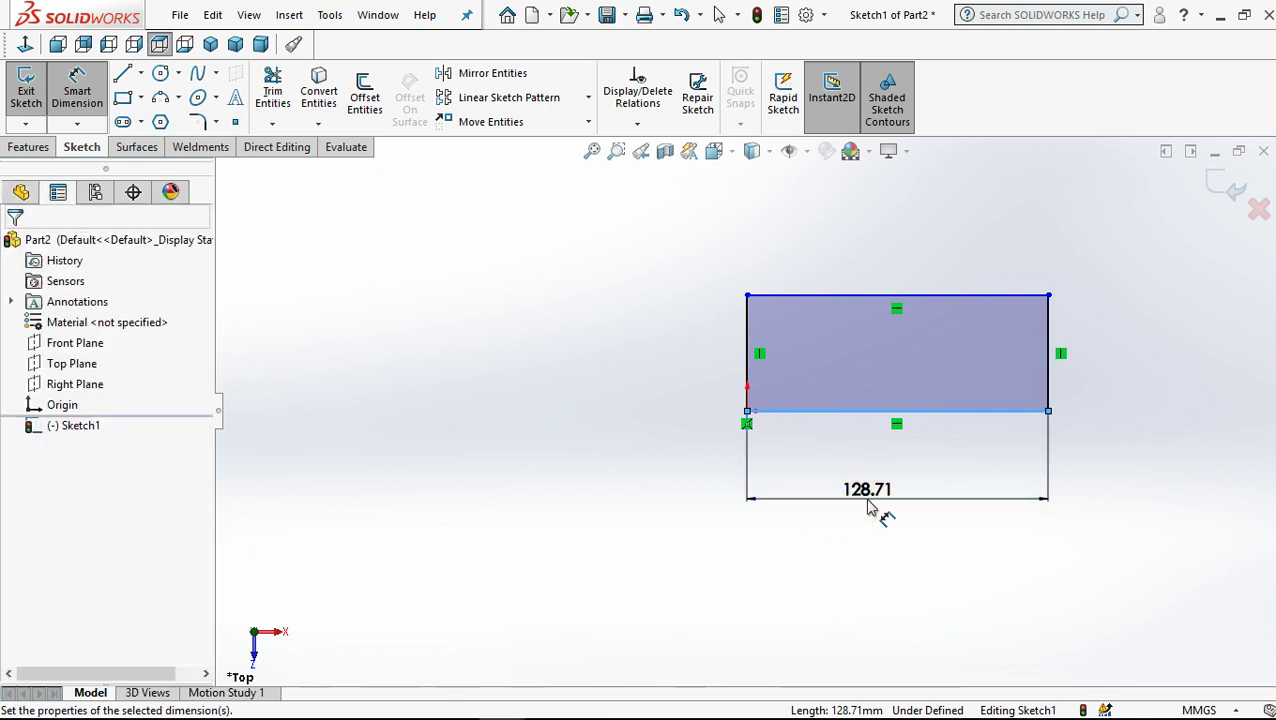
pyautogui.write('100')
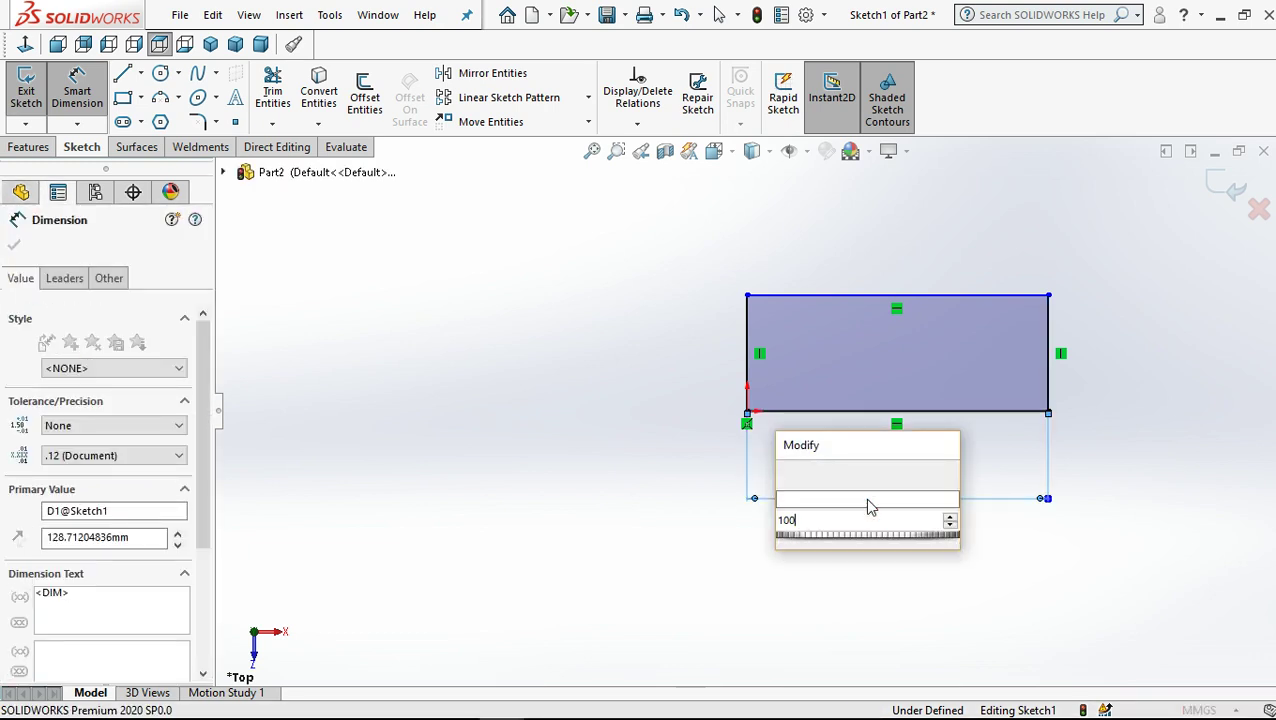
pyautogui.press('Return')
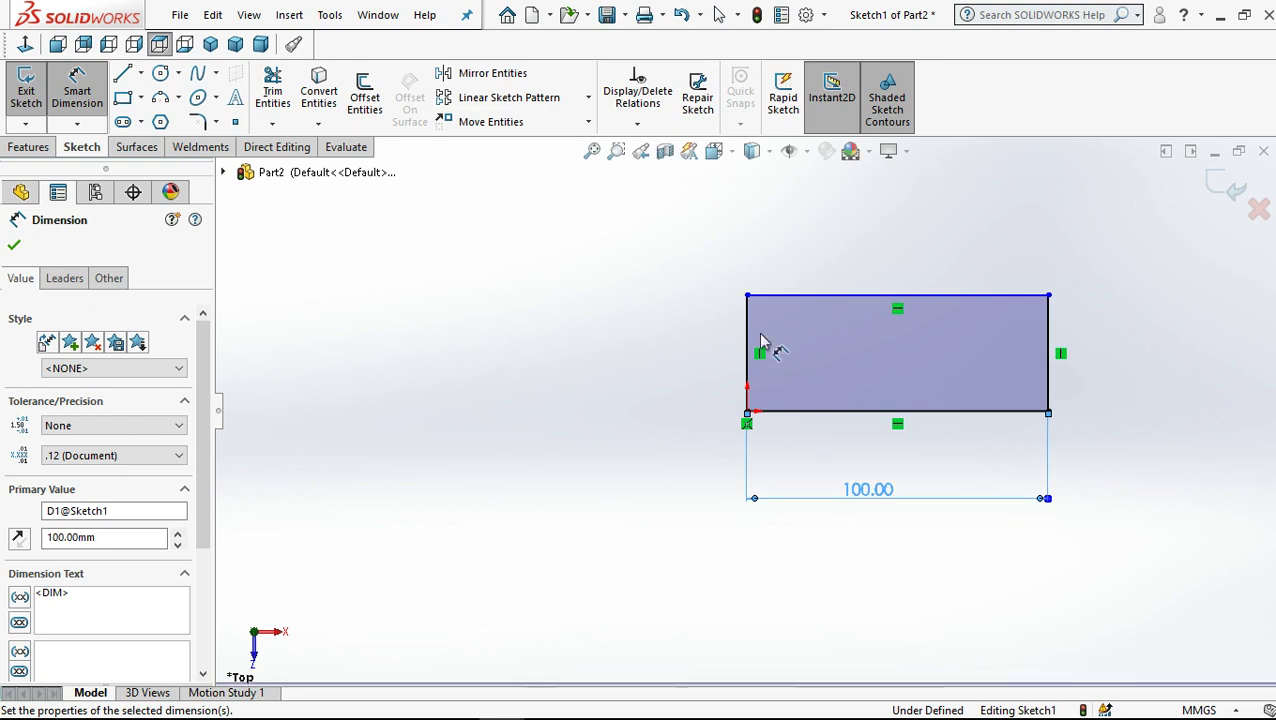
# Step: Dimension the rectangle's left edge, correcting the height to 45 mm
pyautogui.click(747, 338)
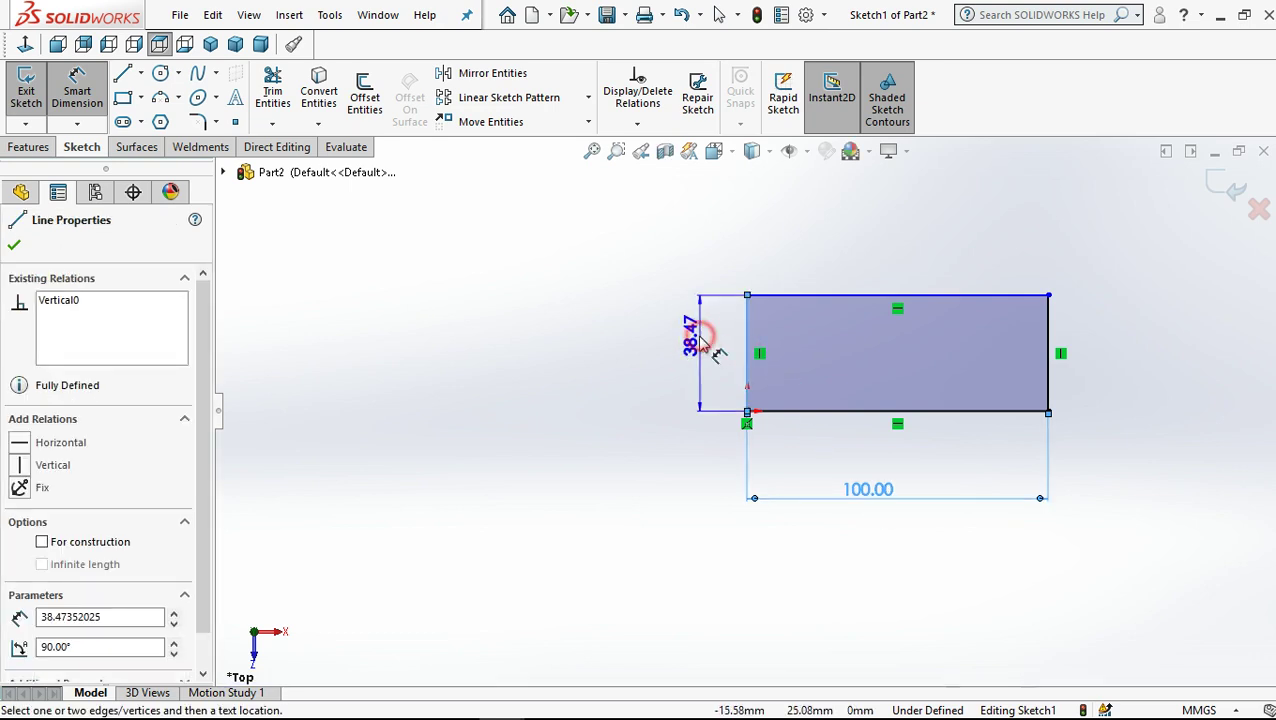
pyautogui.click(703, 345)
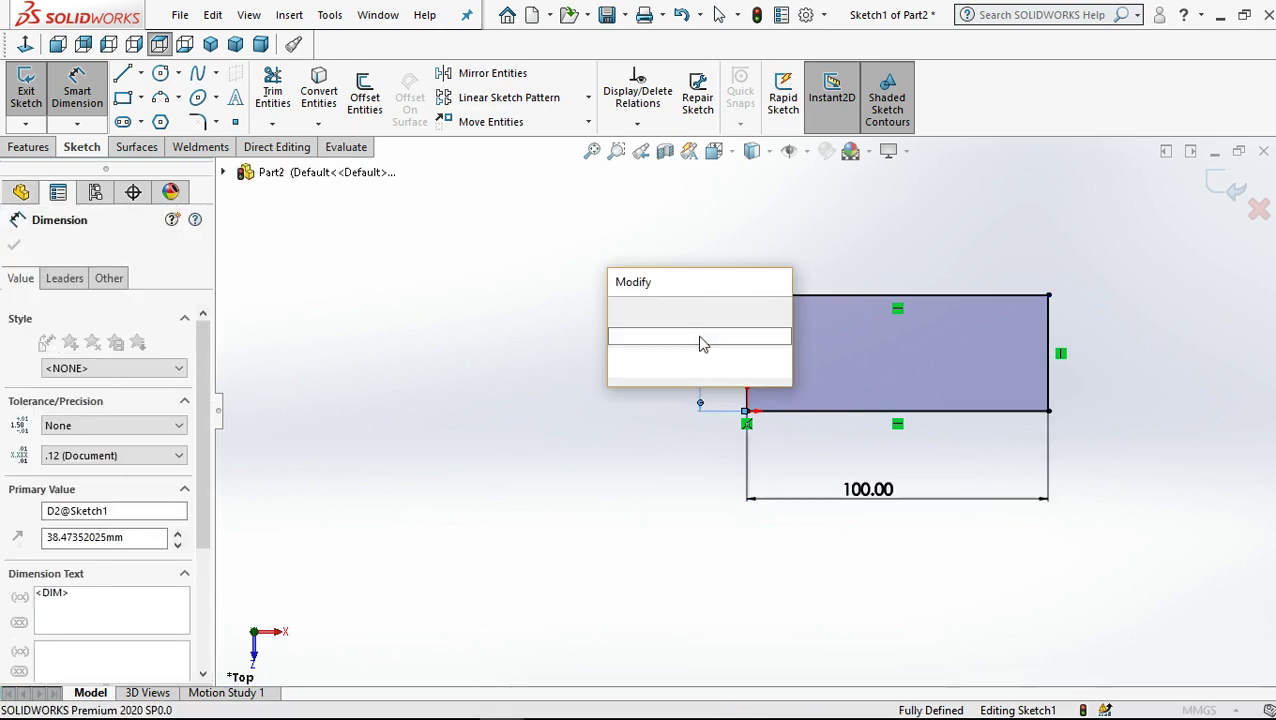
pyautogui.write('5')
pyautogui.press('Return')
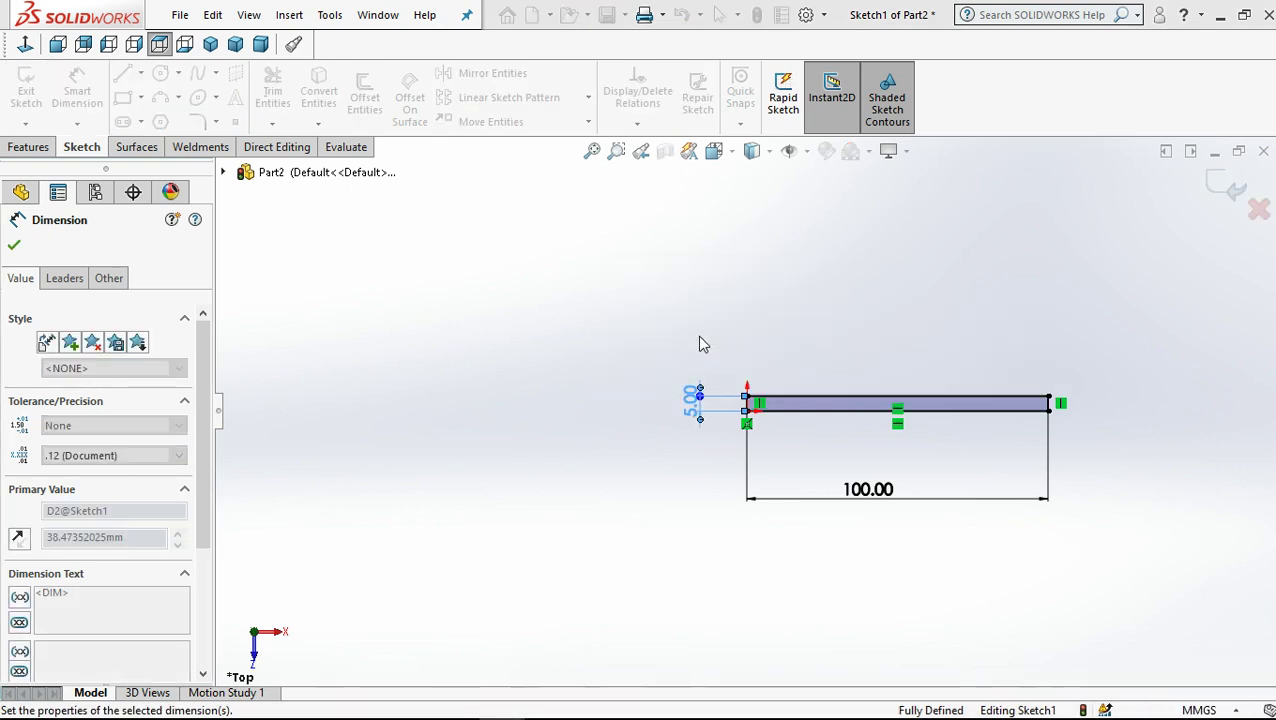
pyautogui.scroll(-2, 730, 385)
pyautogui.scroll(-3, 733, 385)
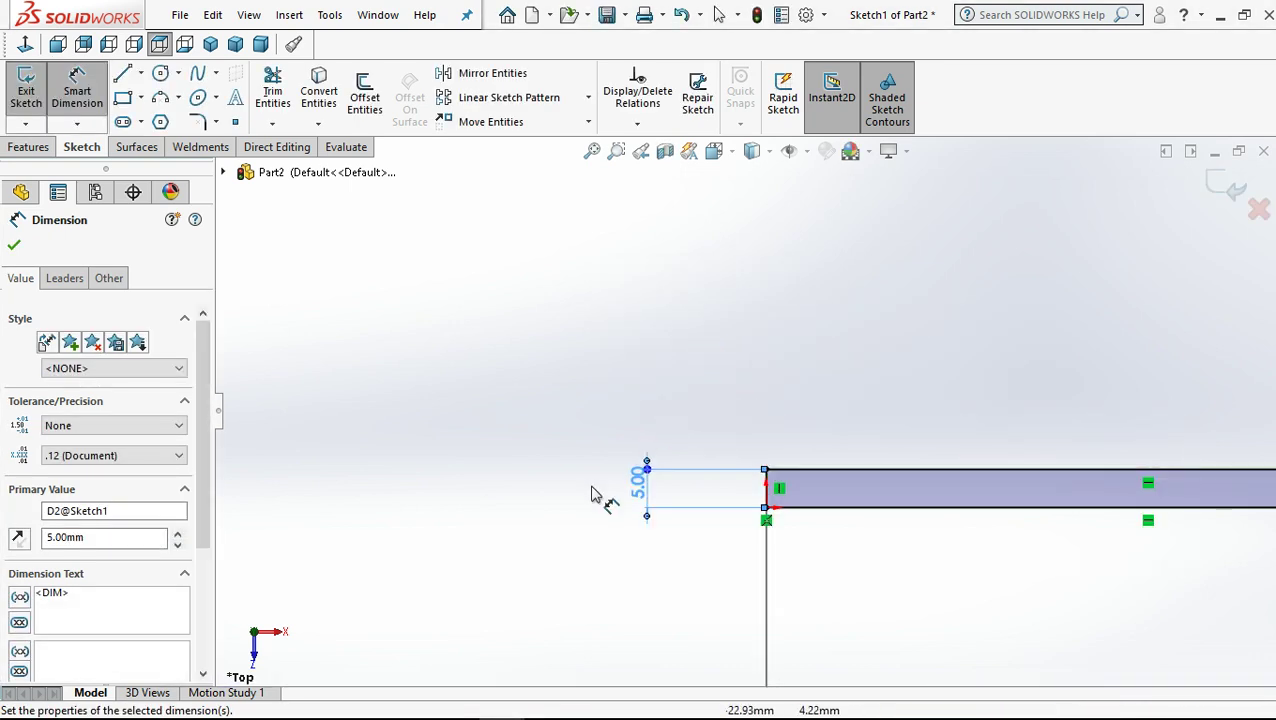
pyautogui.press('Escape')
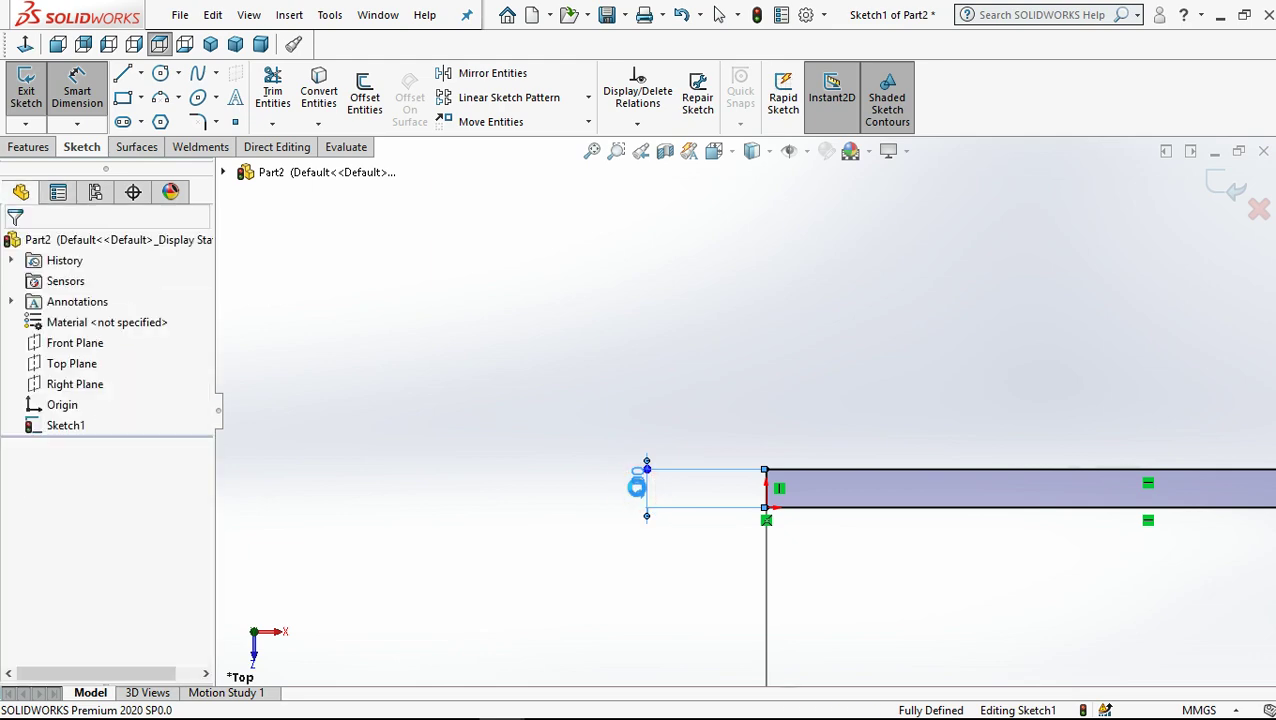
pyautogui.doubleClick(637, 487)
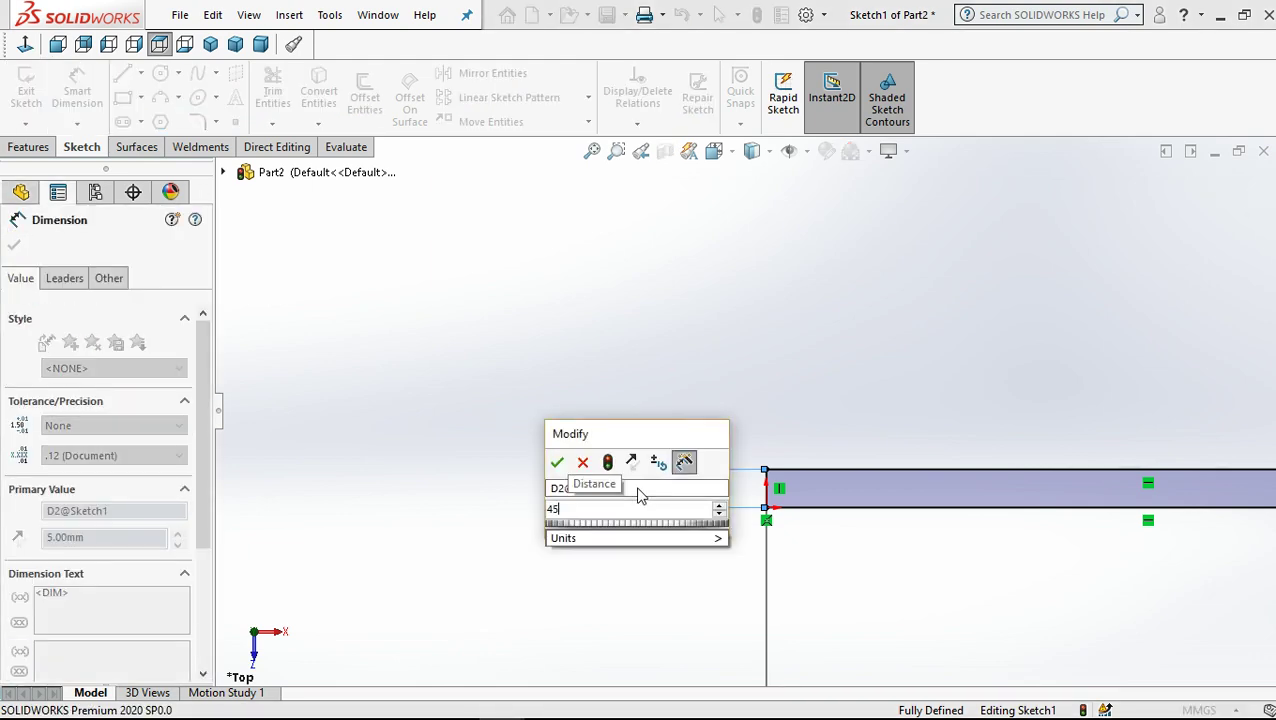
pyautogui.write('45')
pyautogui.press('Return')
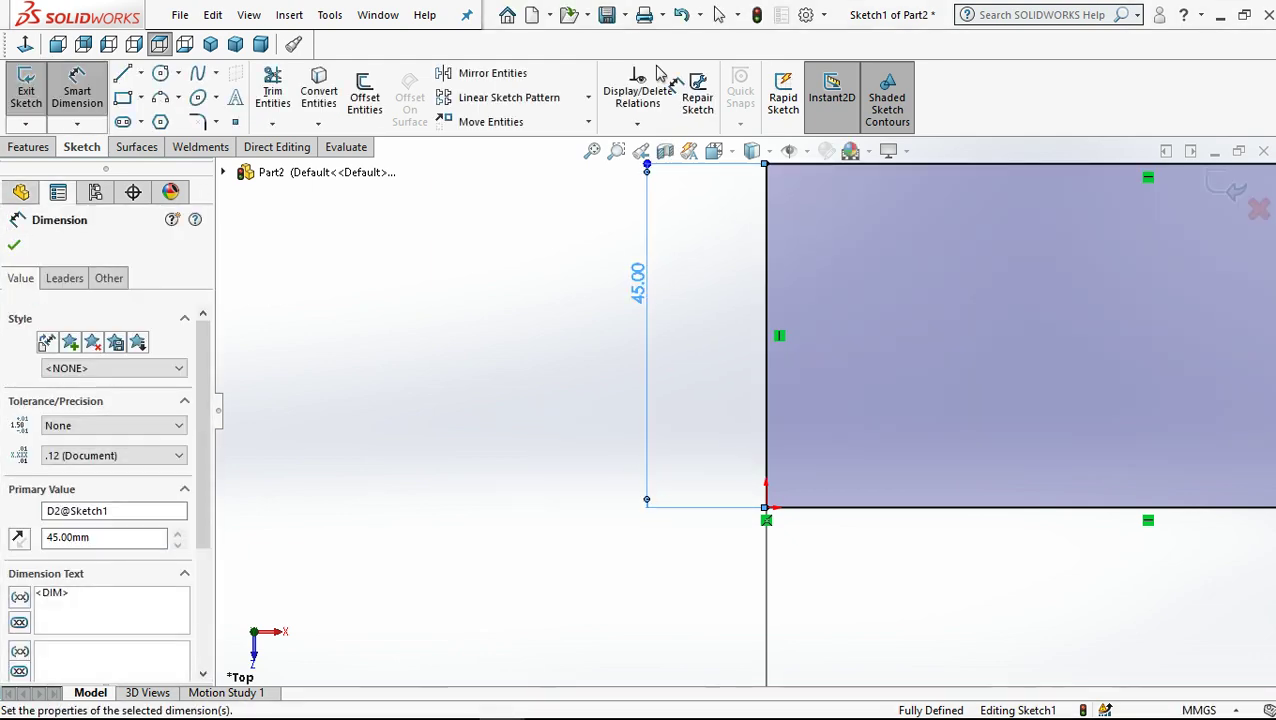
# Step: Close the dimension properties and fit the 100 × 45 mm rectangle in view
pyautogui.click(592, 150)
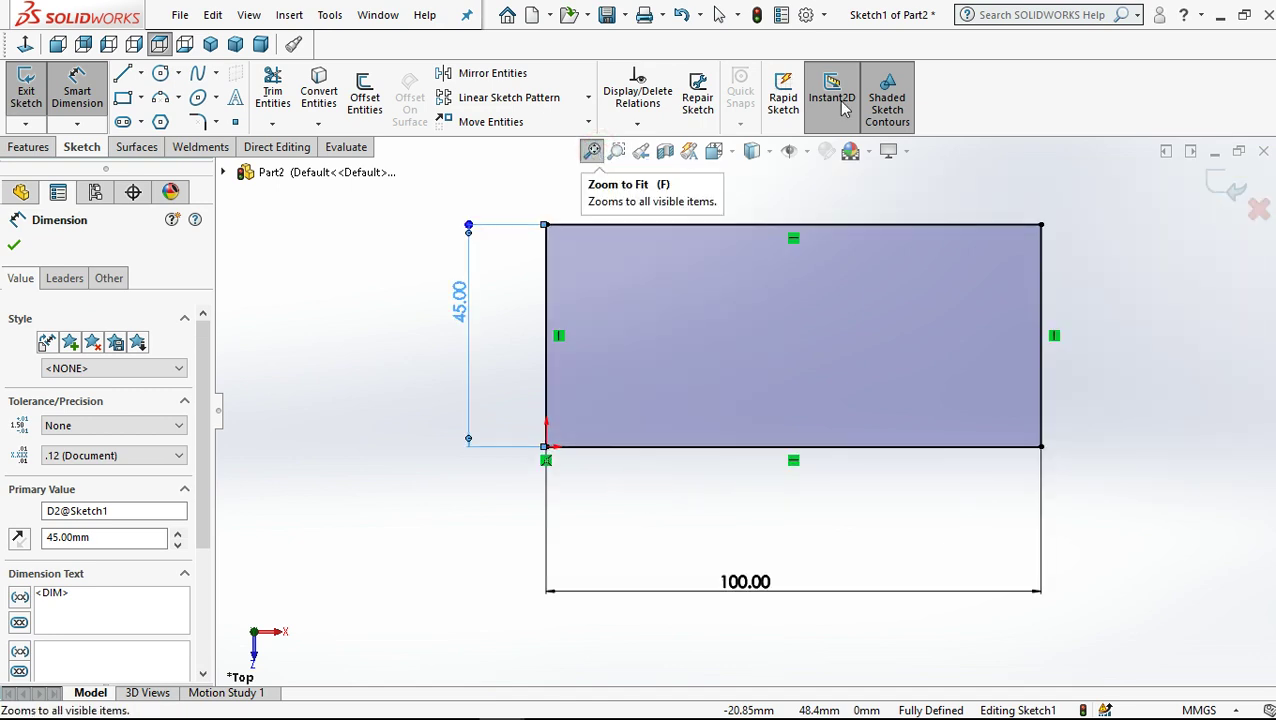
pyautogui.click(718, 14)
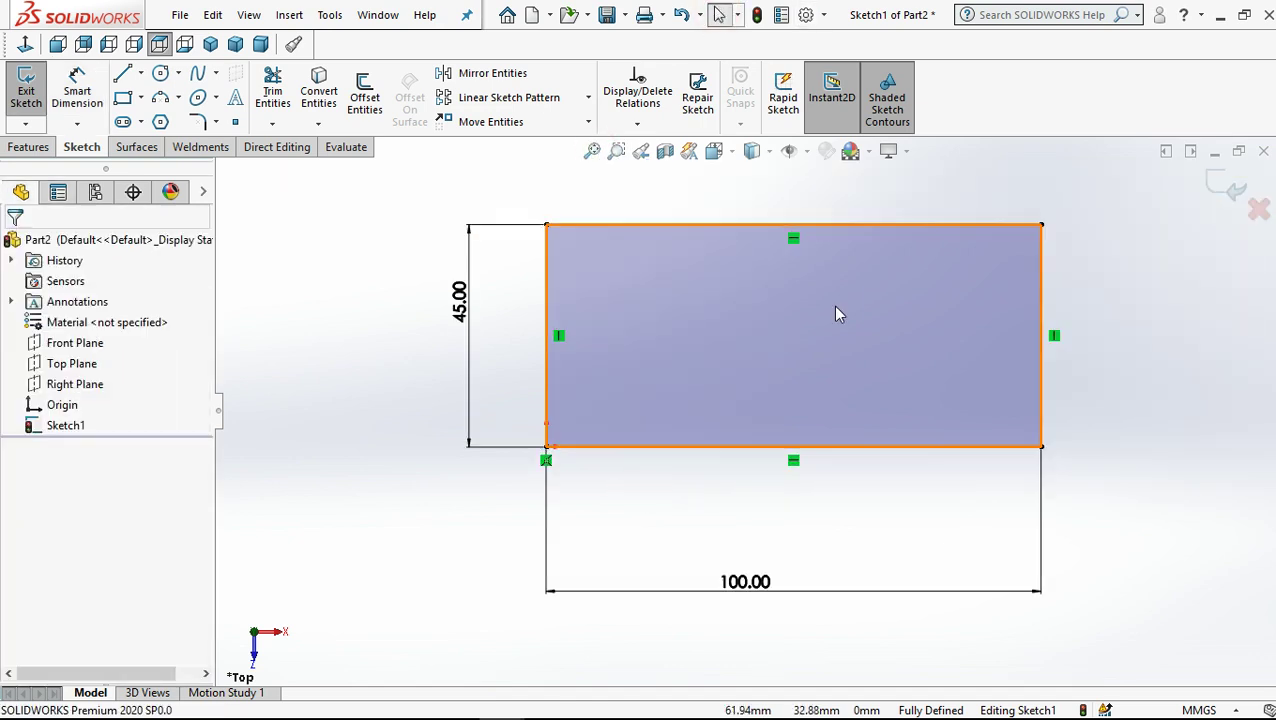
pyautogui.press('f')
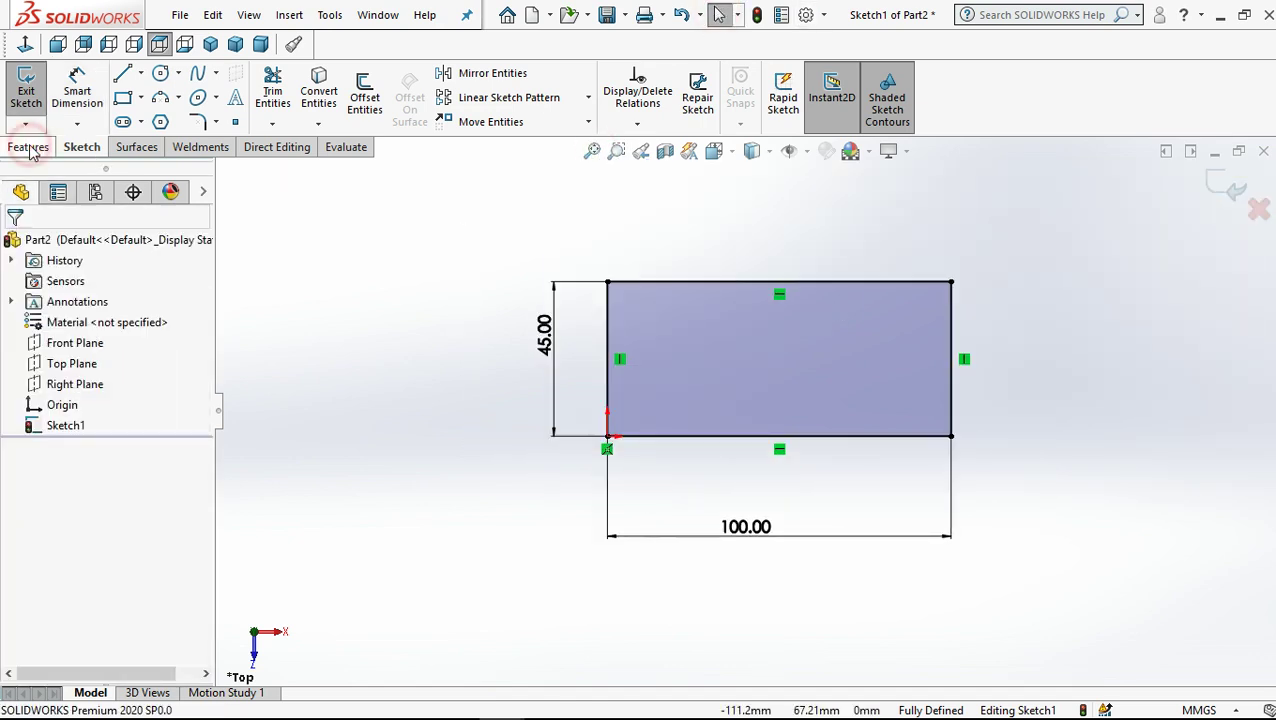
pyautogui.click(28, 147)
# Step: Extrude the 100 × 45 mm rectangle as a Blind boss 13 mm deep
pyautogui.click(34, 95)
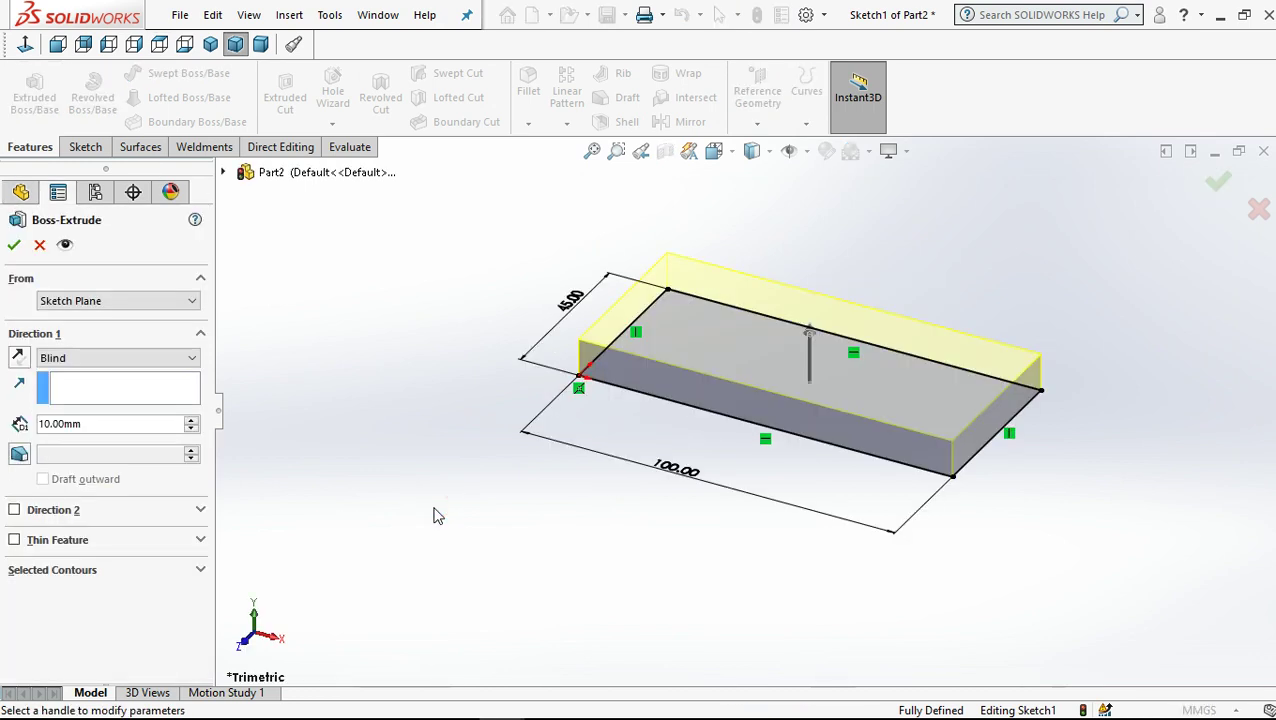
pyautogui.click(140, 424)
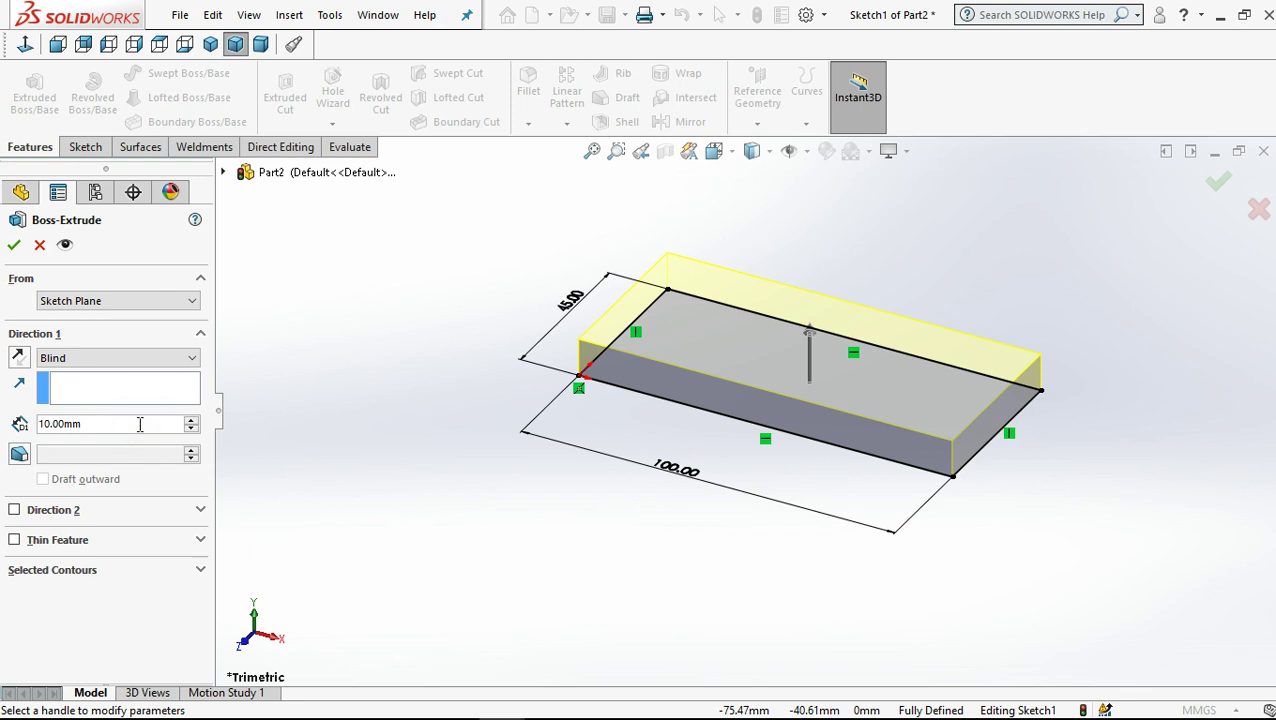
pyautogui.doubleClick(140, 424)
pyautogui.write('13')
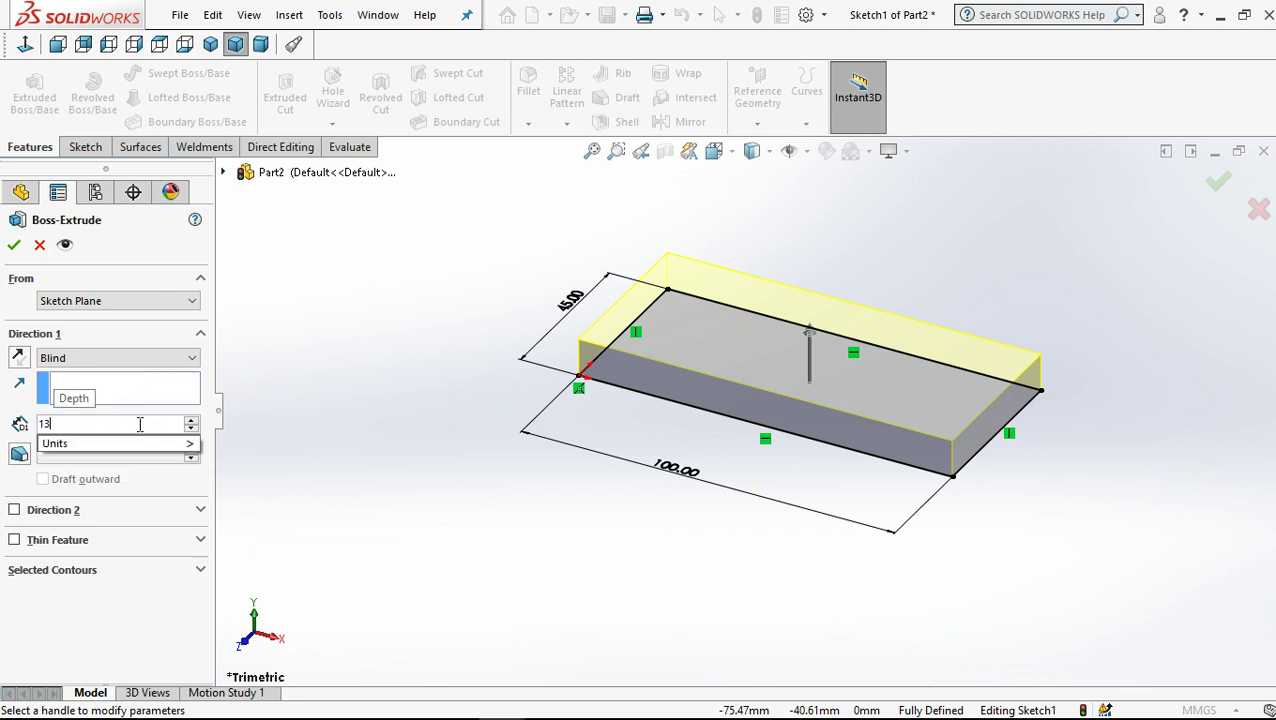
pyautogui.press('Return')
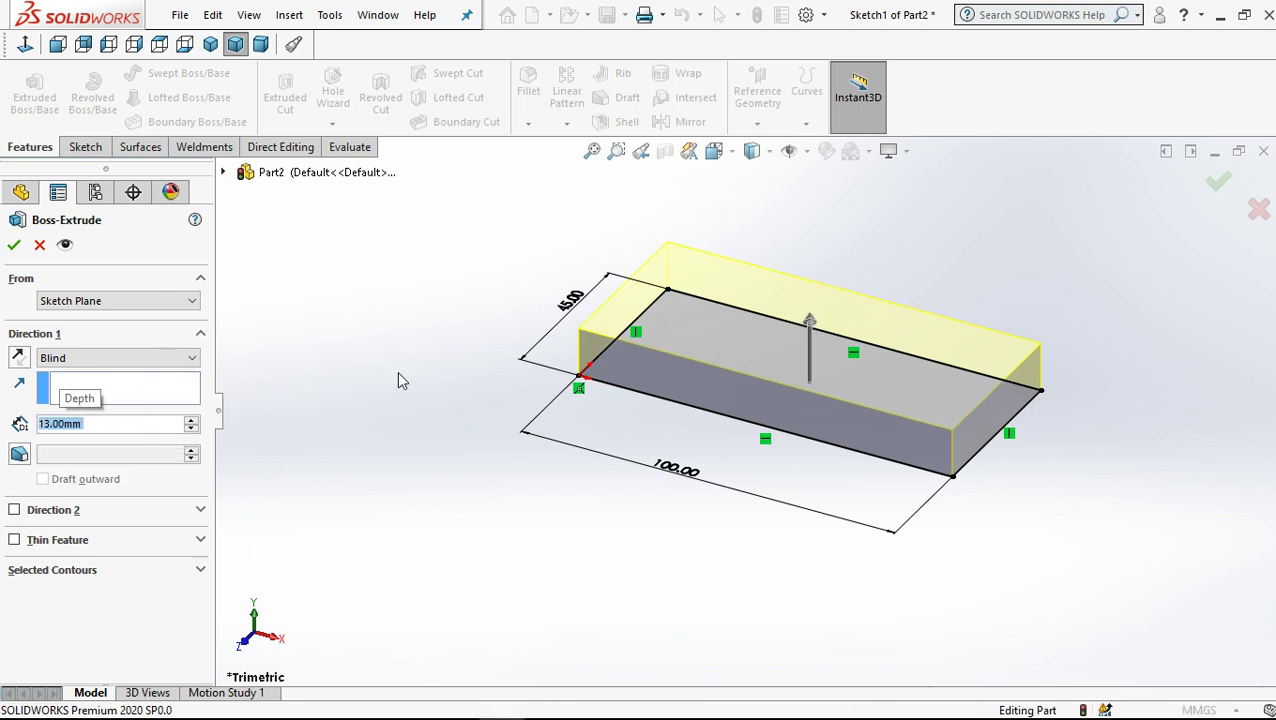
pyautogui.click(399, 378)
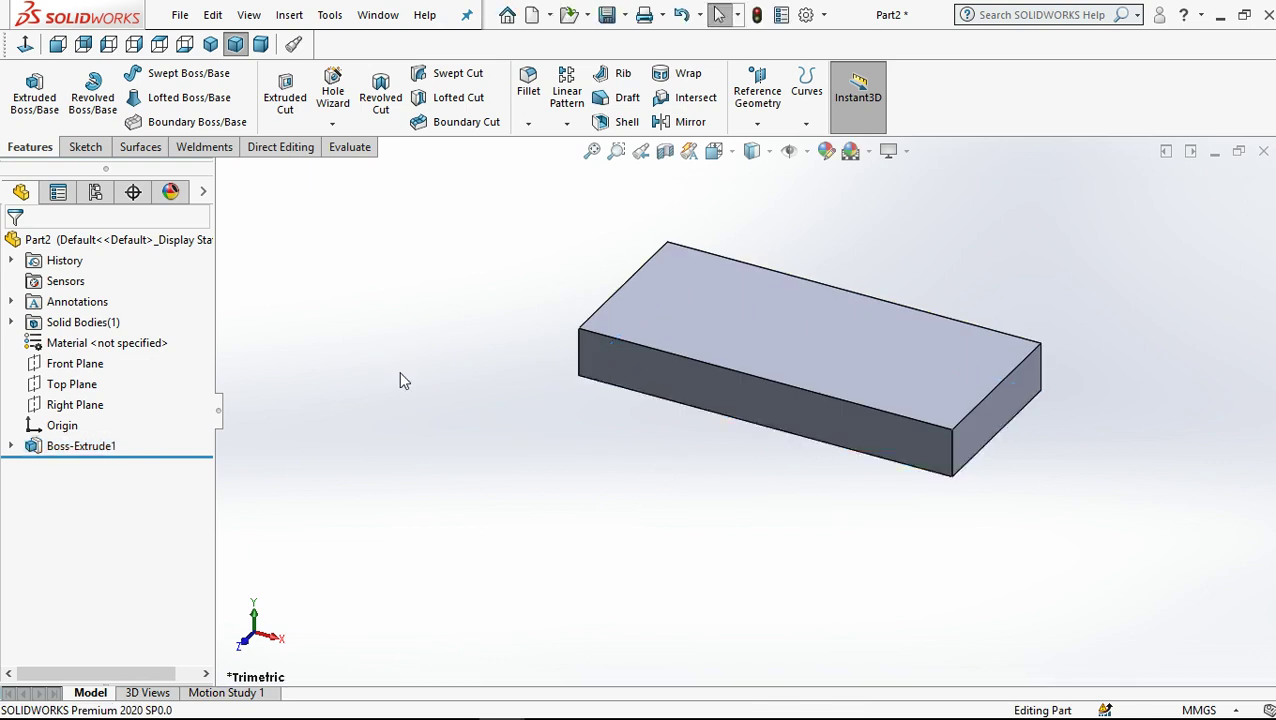
pyautogui.click(399, 461)
# Step: Orbit to the block's long side face, open a sketch there and view it Normal To
pyautogui.click(364, 399)
pyautogui.moveTo(451, 430); pyautogui.dragTo(843, 322, button='middle')
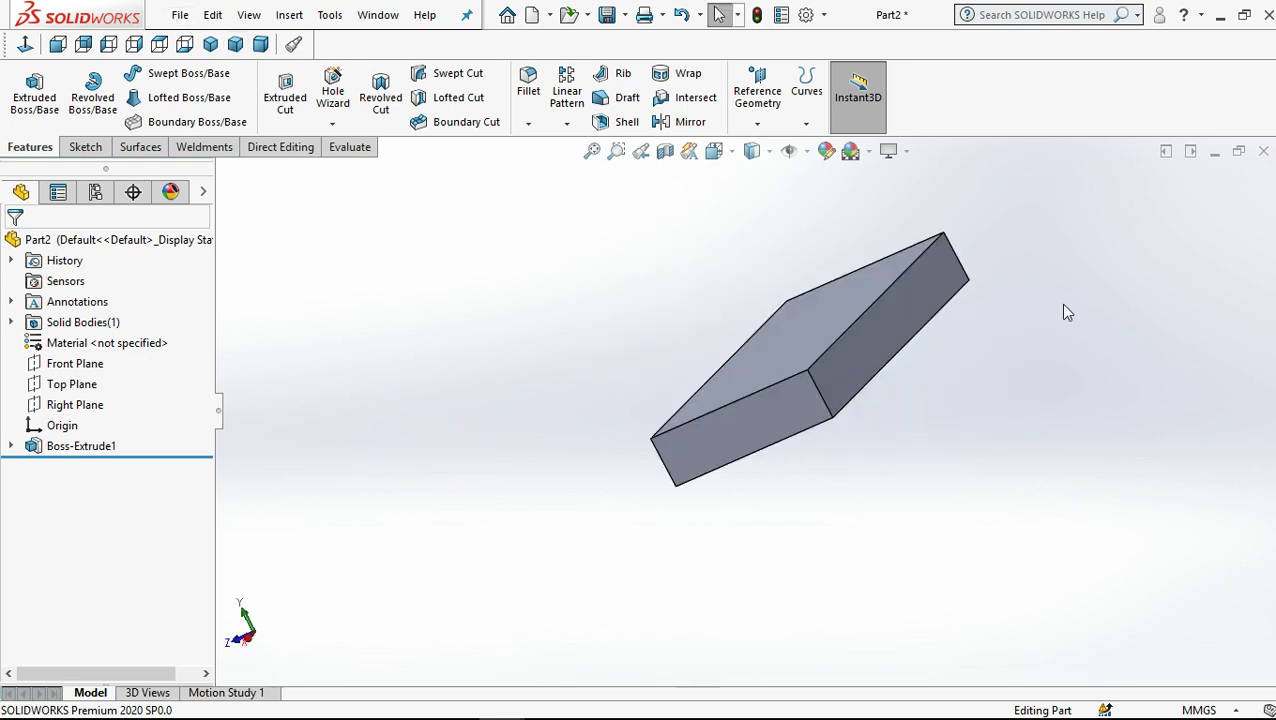
pyautogui.click(863, 358)
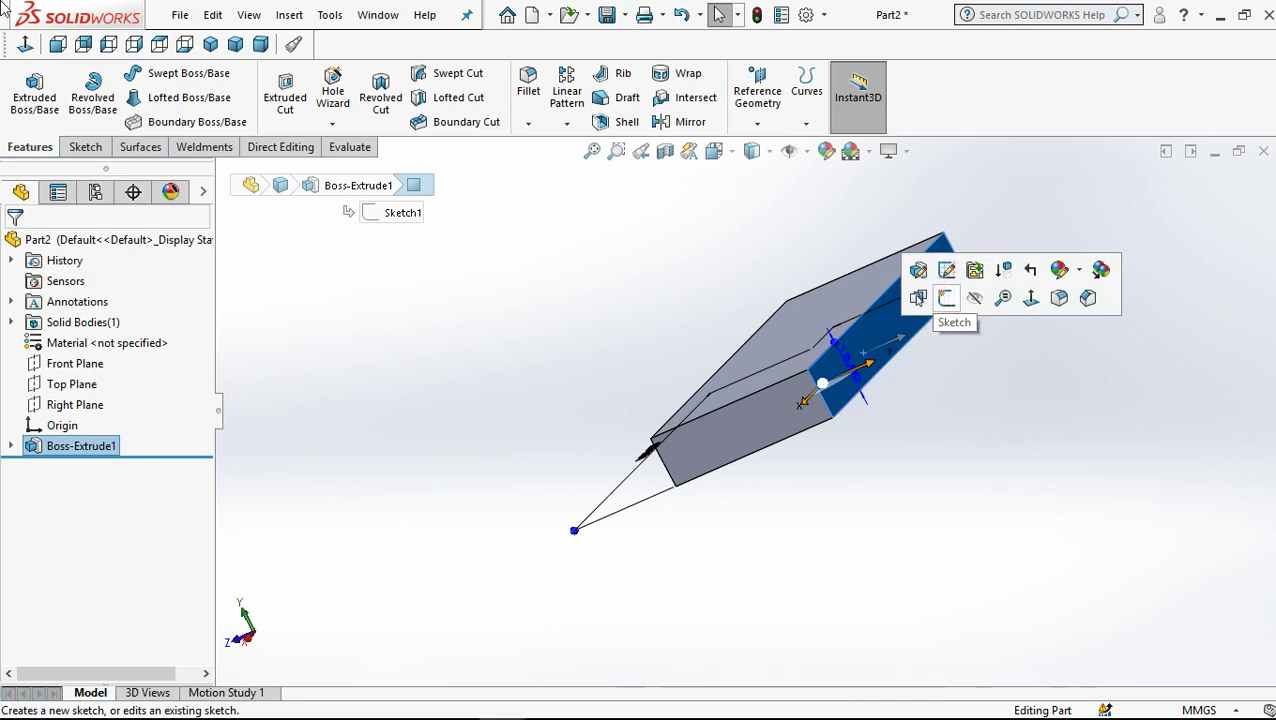
pyautogui.click(946, 297)
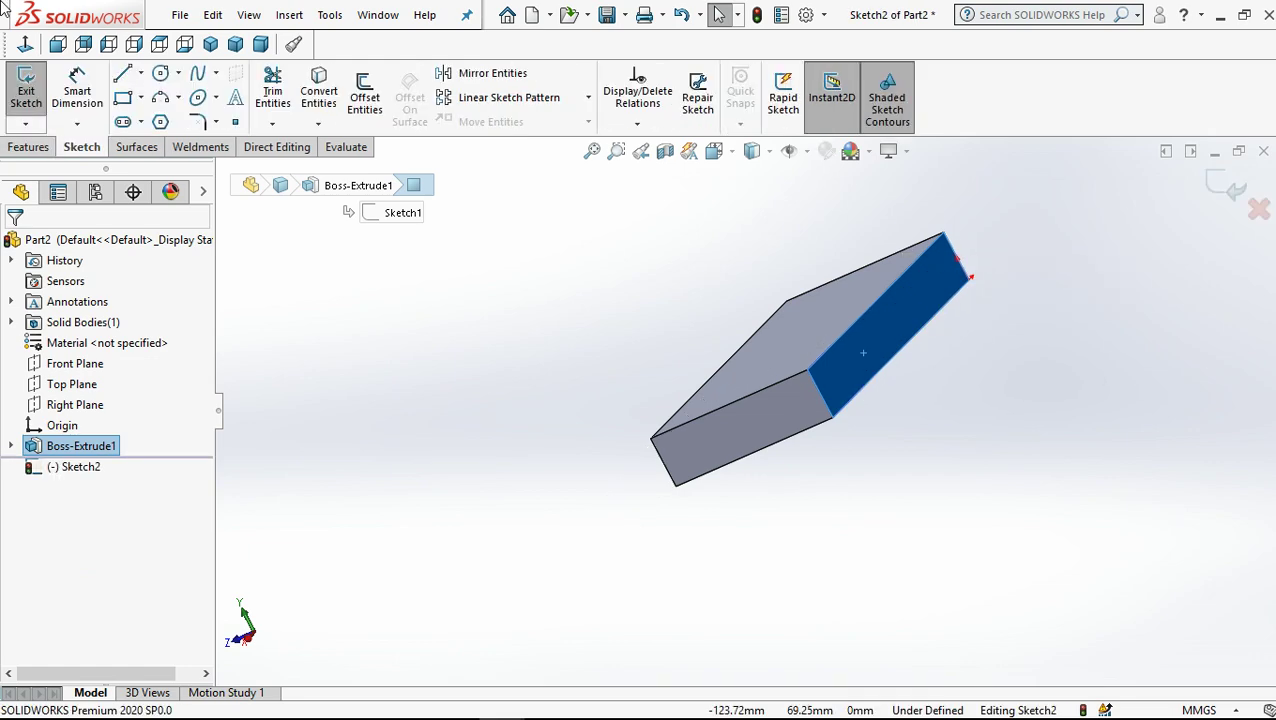
pyautogui.click(714, 151)
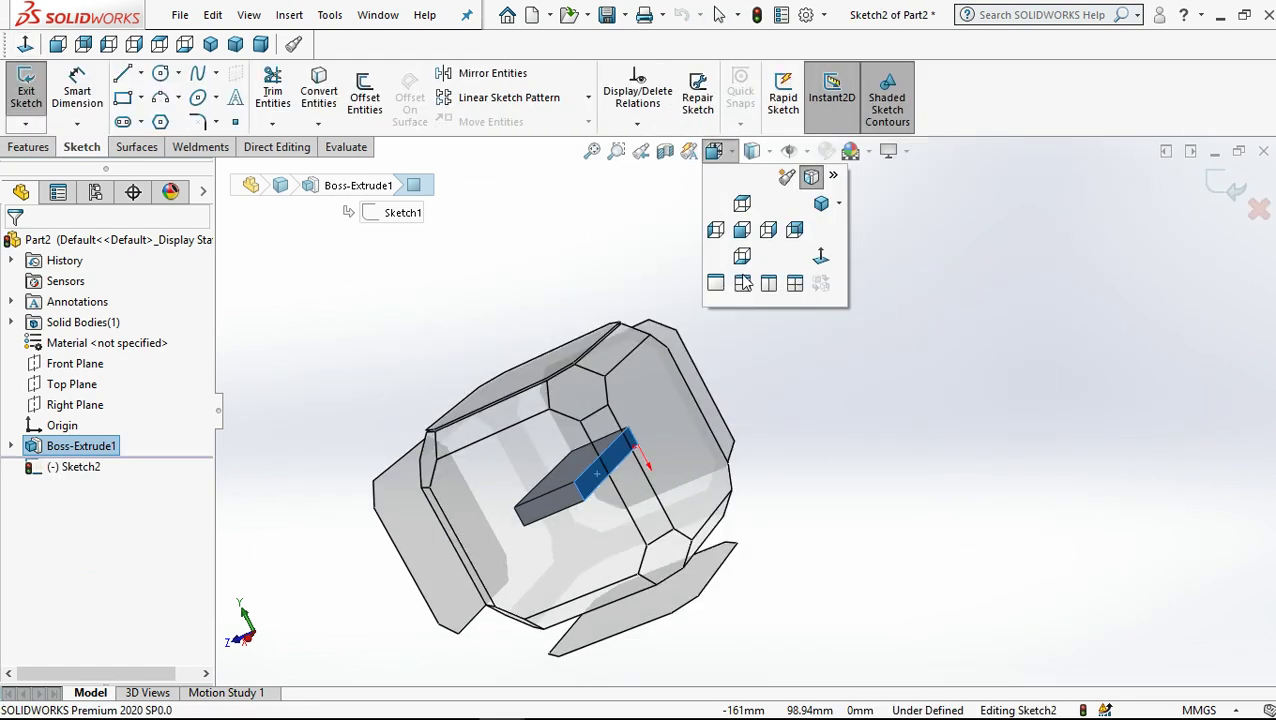
pyautogui.click(820, 258)
# Step: Draw a vertical straight slot starting on the base's top edge
pyautogui.click(733, 254)
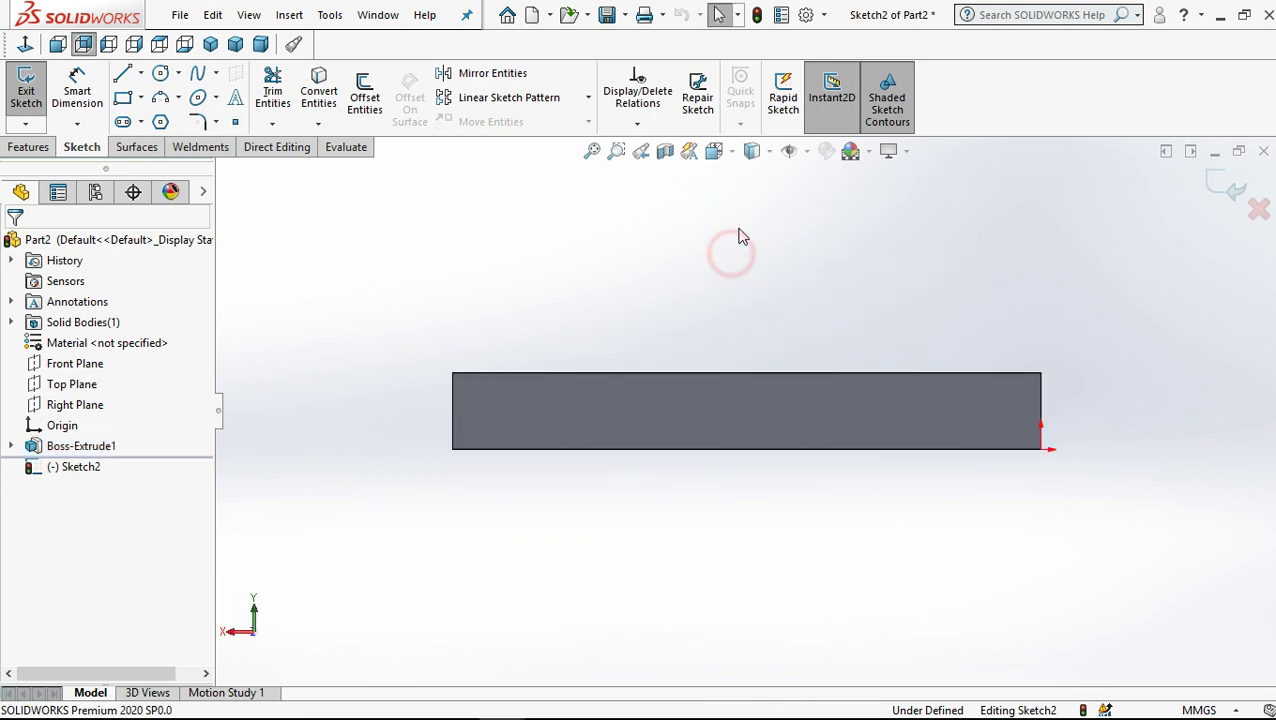
pyautogui.scroll(-2, 1006, 397)
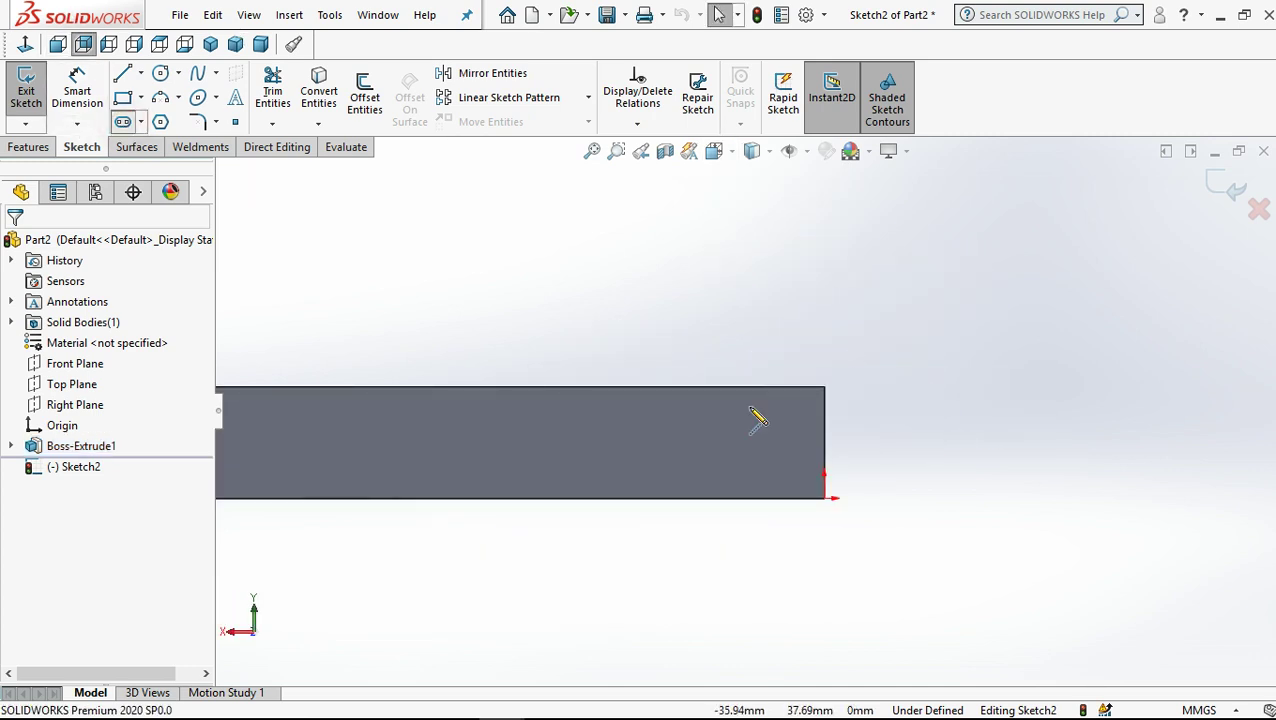
pyautogui.click(657, 386)
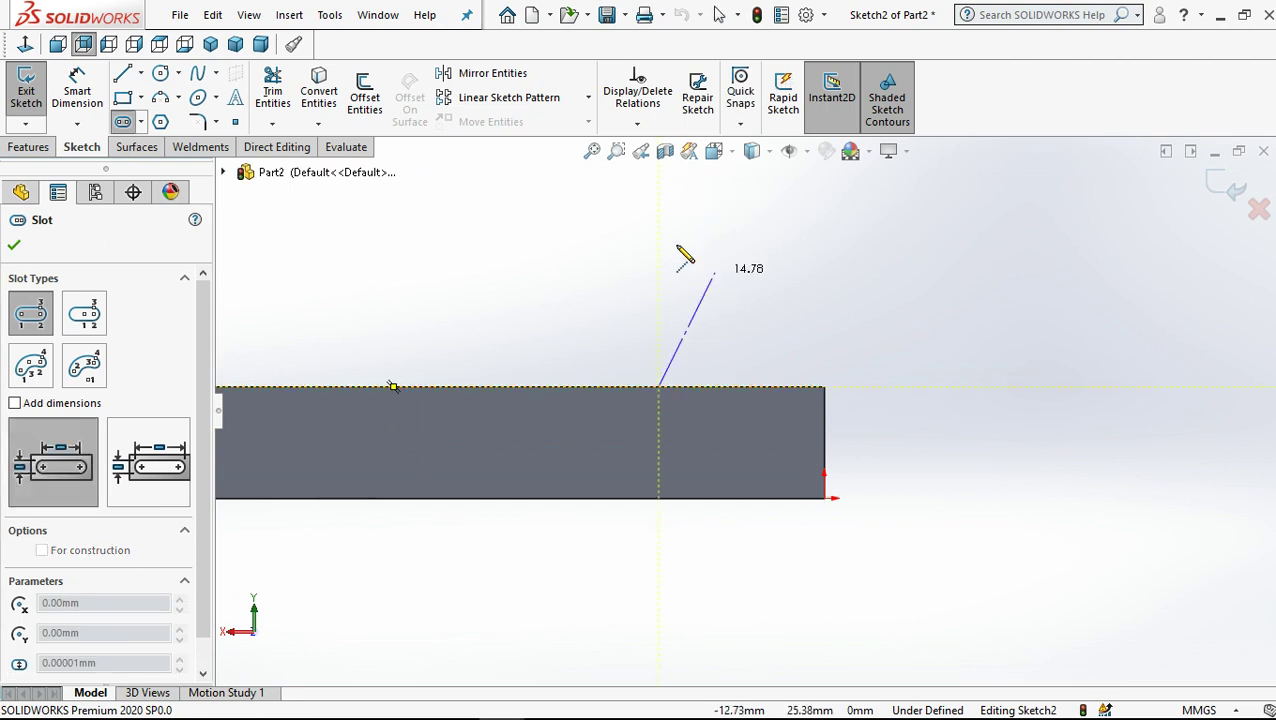
pyautogui.click(658, 202)
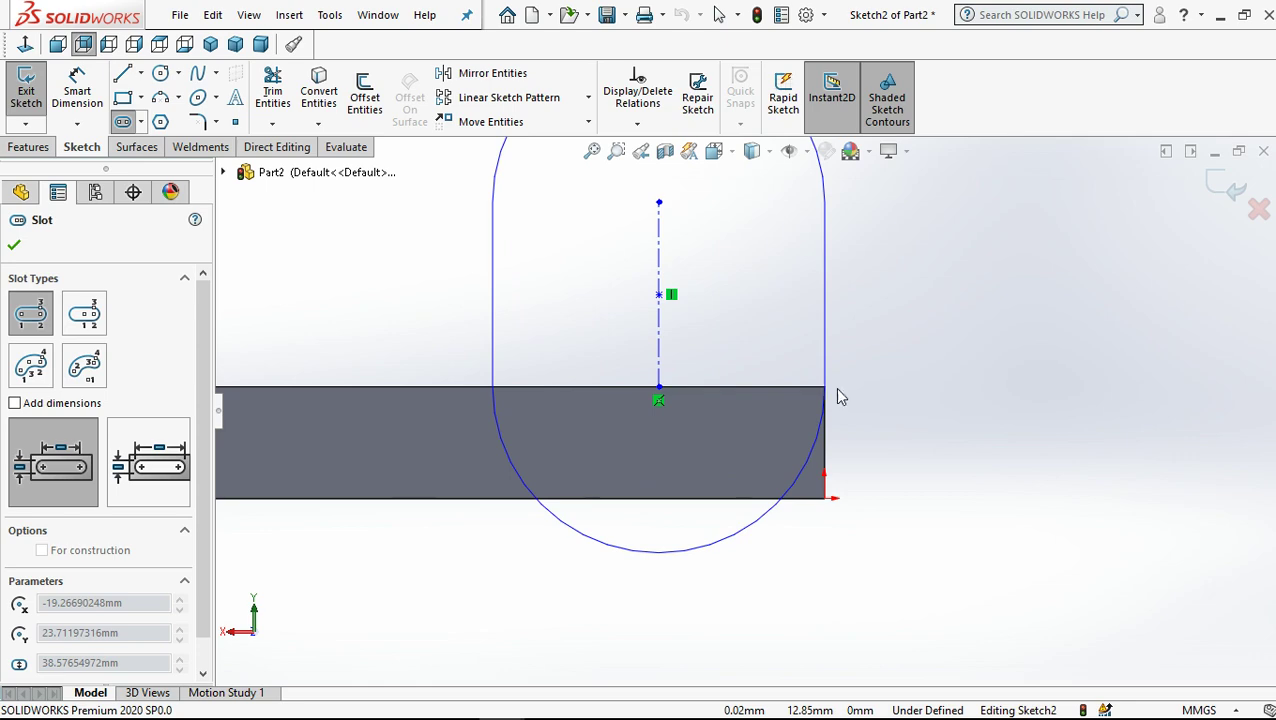
pyautogui.click(719, 14)
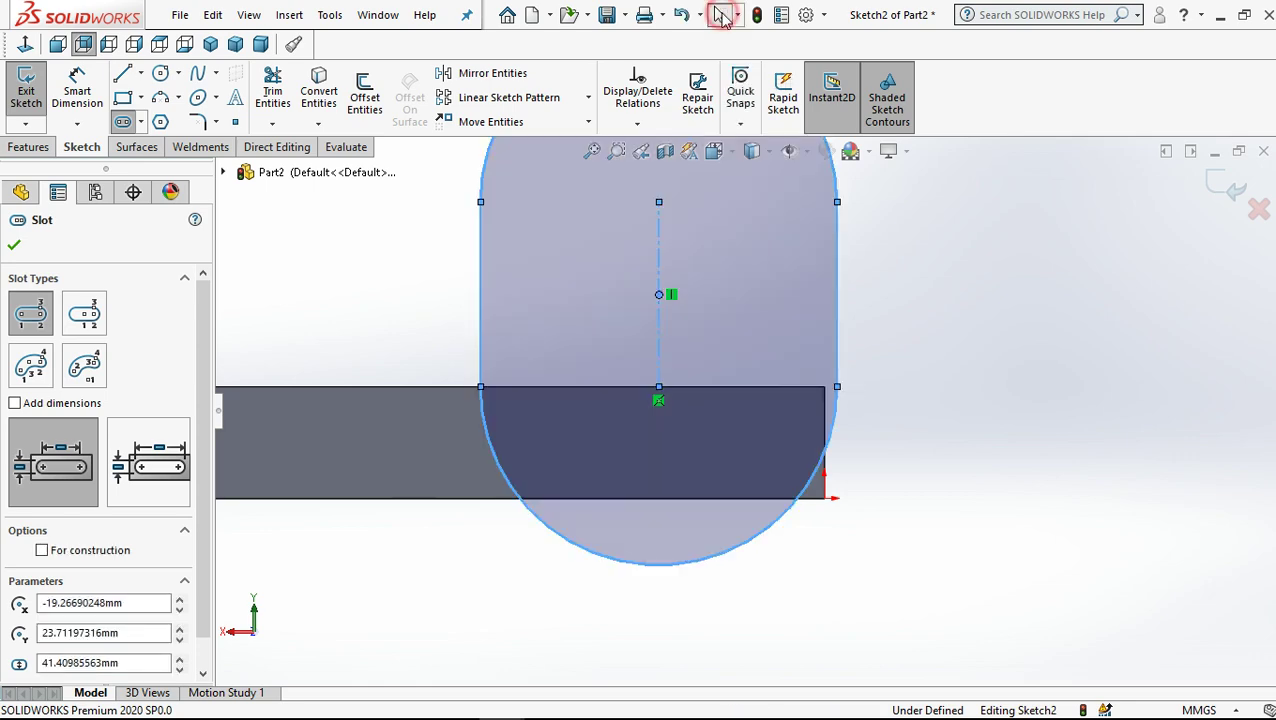
# Step: Make the slot's right corner coincident with the base's top-right corner
pyautogui.click(838, 388)
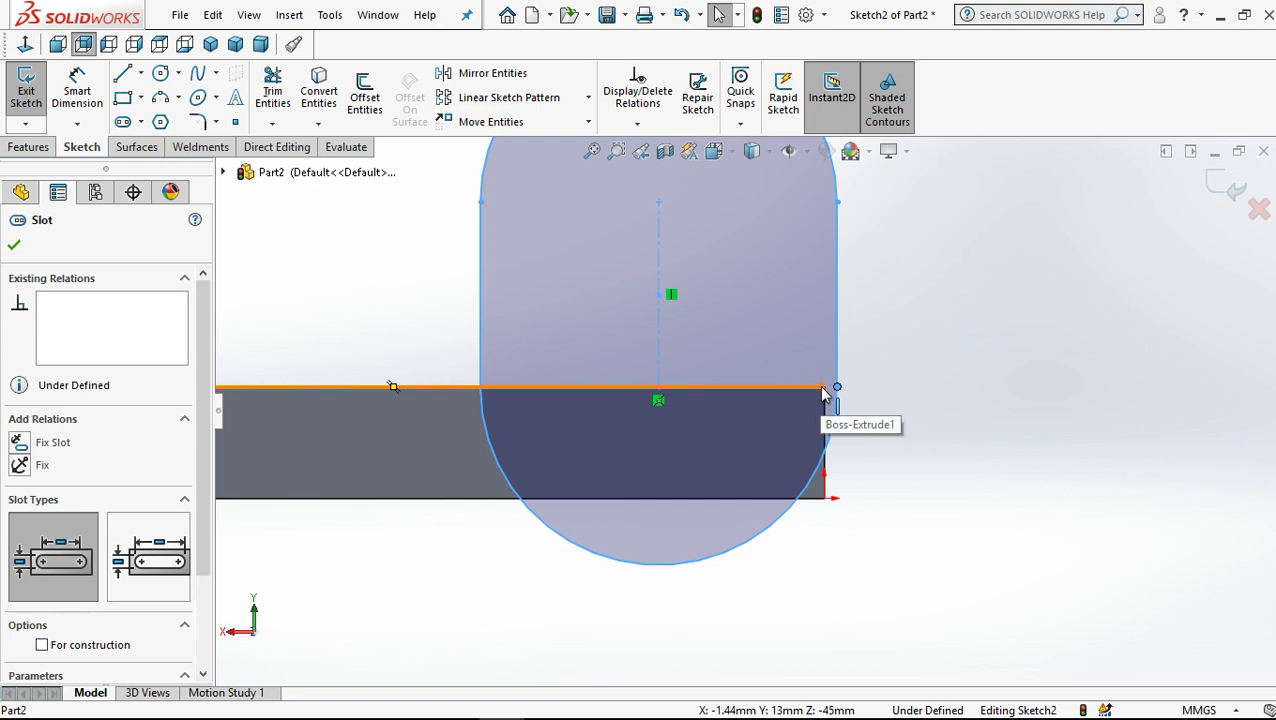
pyautogui.click(823, 390)
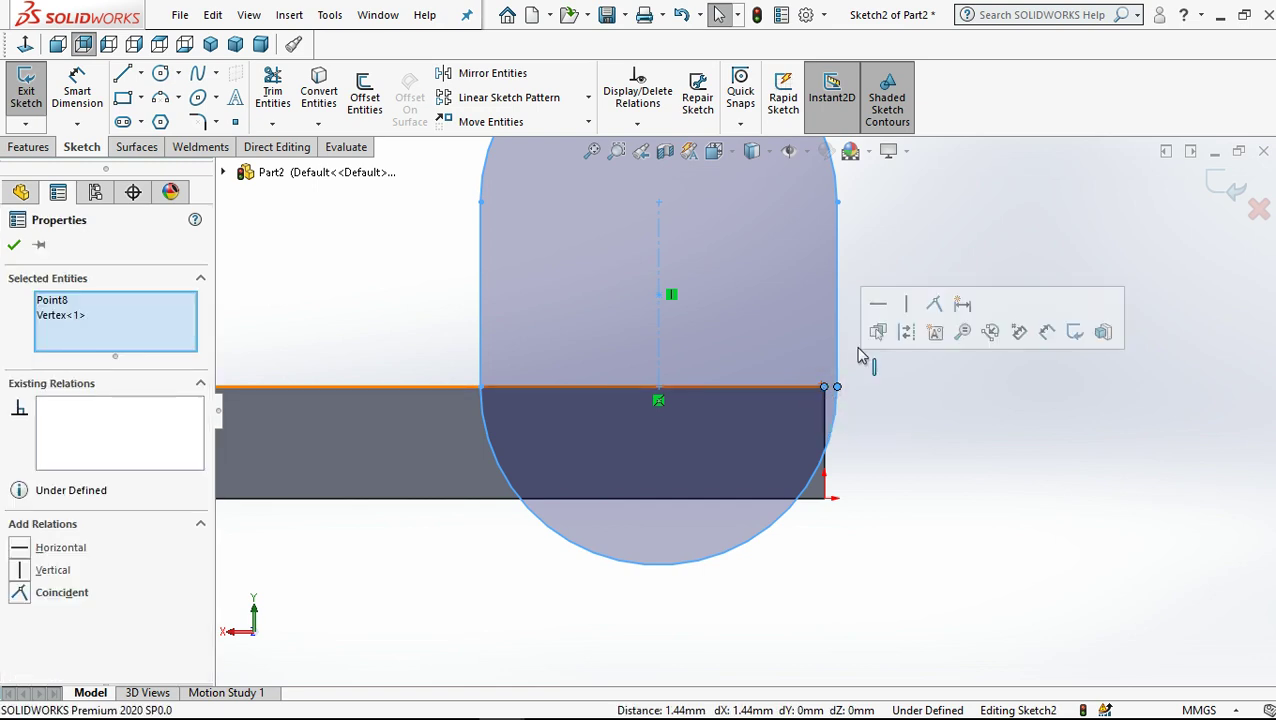
pyautogui.click(934, 310)
pyautogui.click(897, 470)
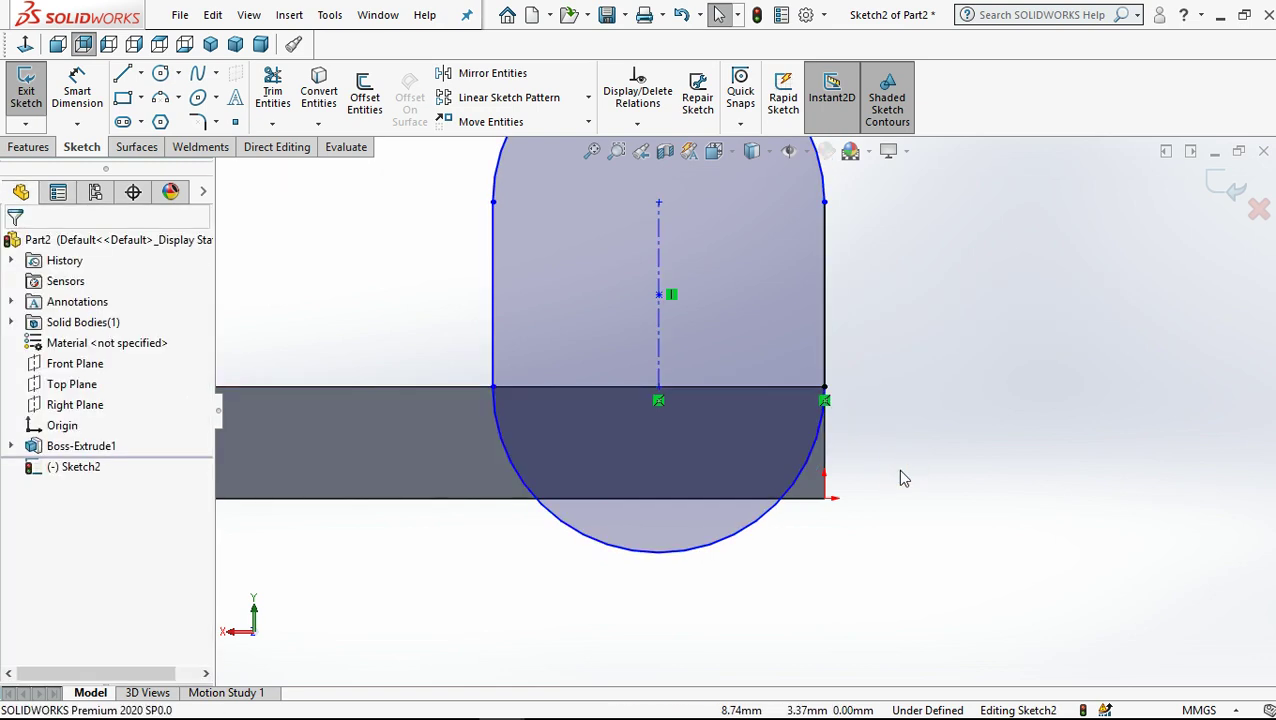
pyautogui.press('z')
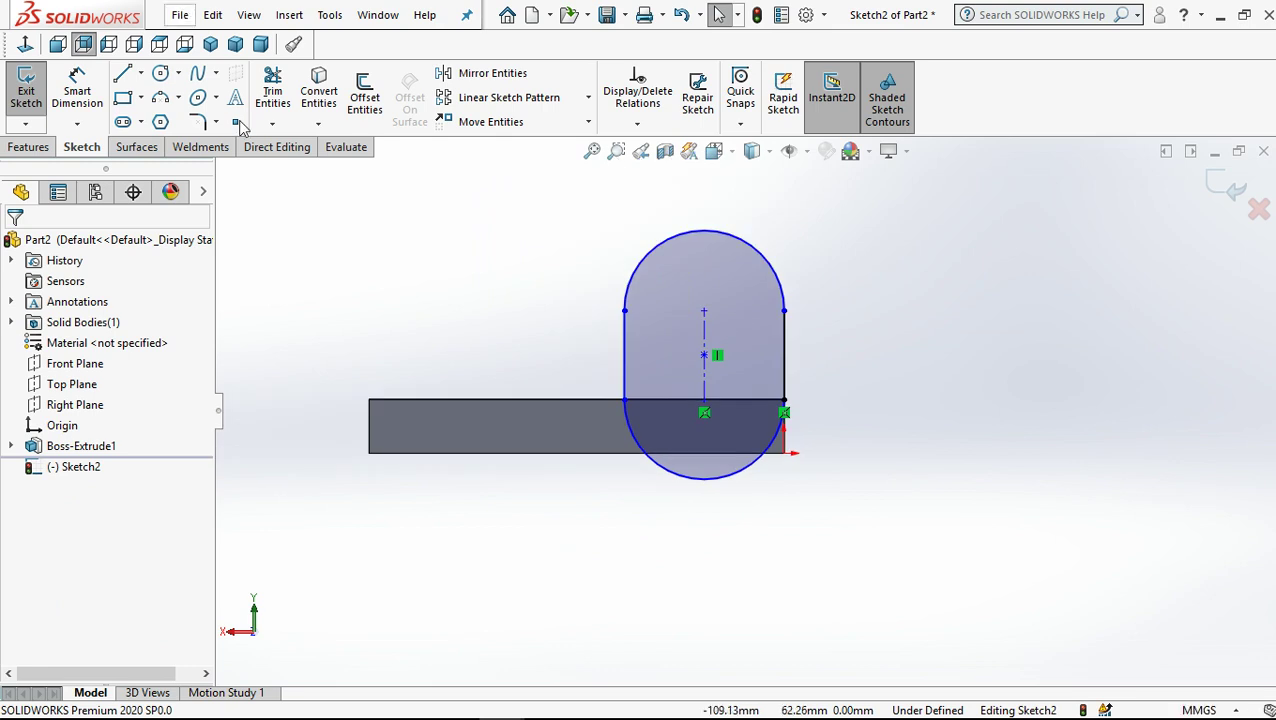
pyautogui.click(77, 92)
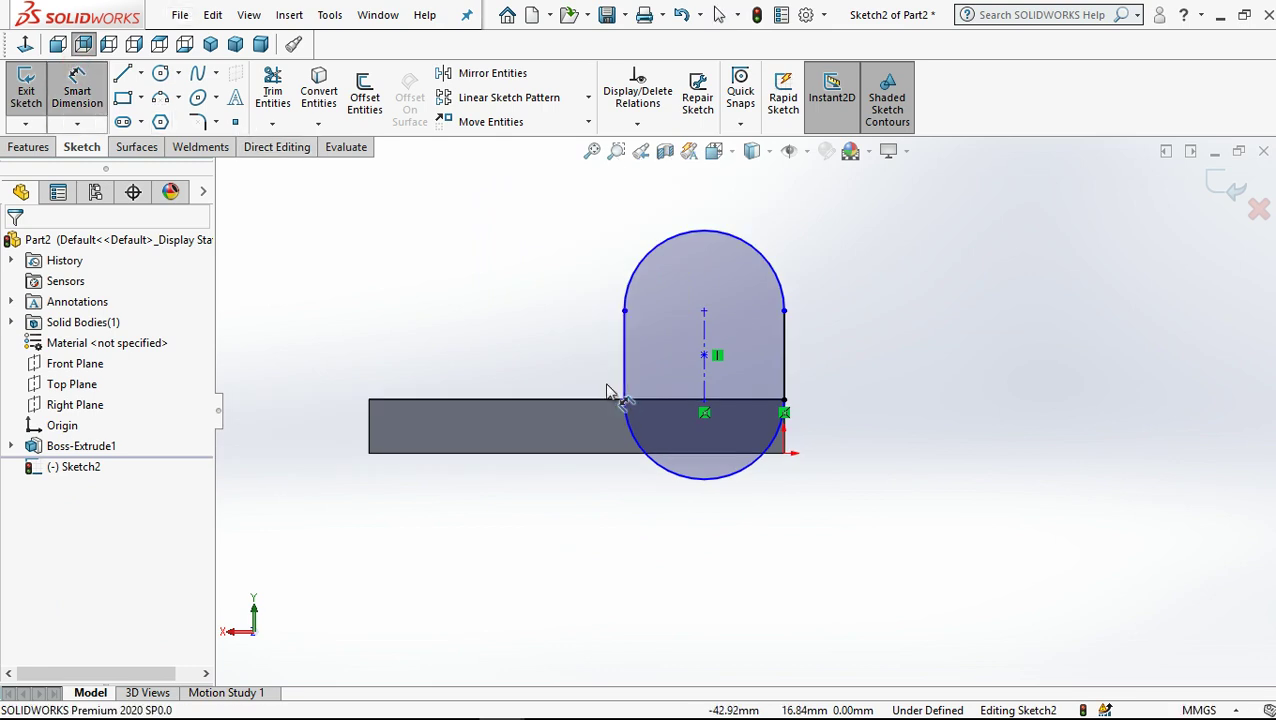
# Step: Dimension the slot's top arc to radius 19 mm
pyautogui.scroll(-3, 607, 390)
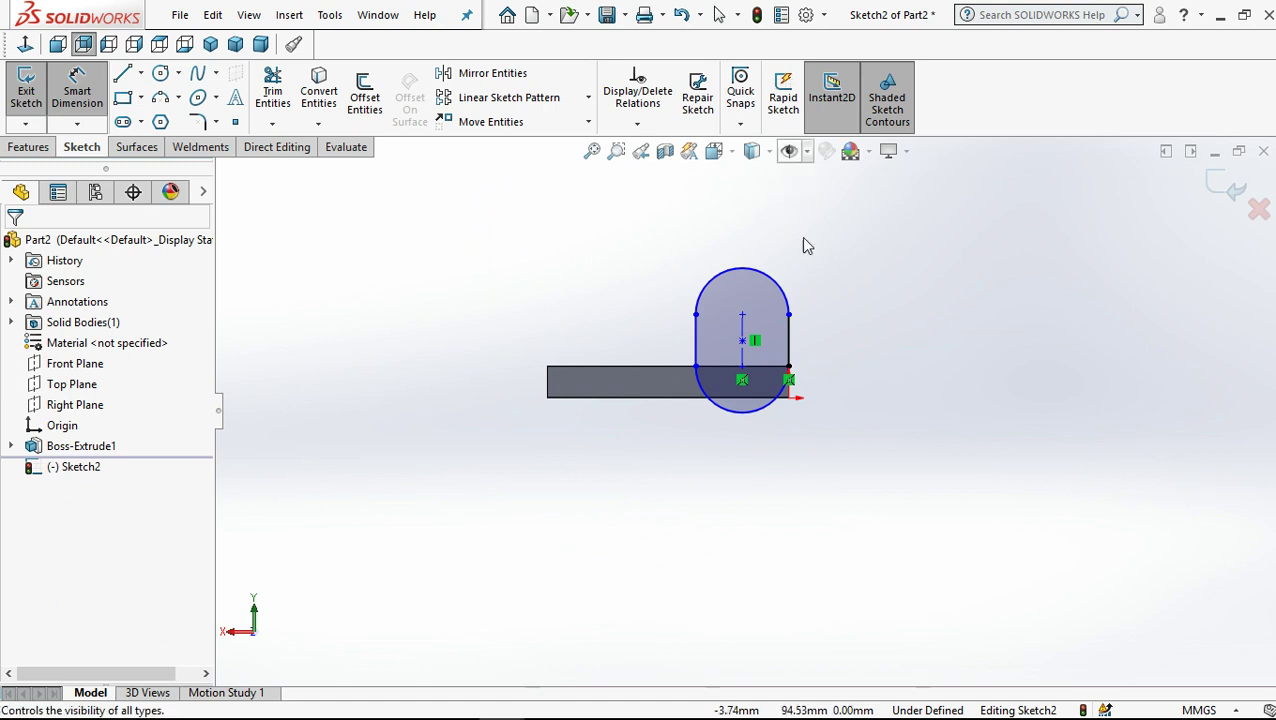
pyautogui.scroll(1, 806, 248)
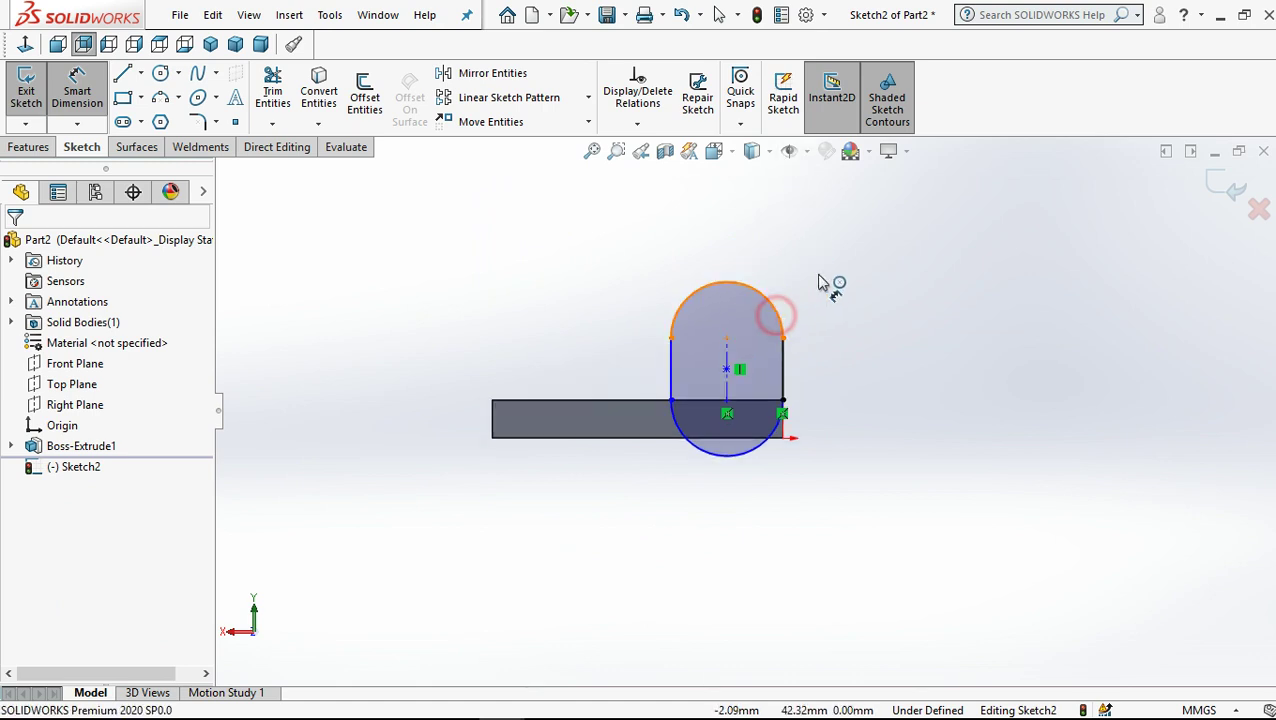
pyautogui.click(775, 316)
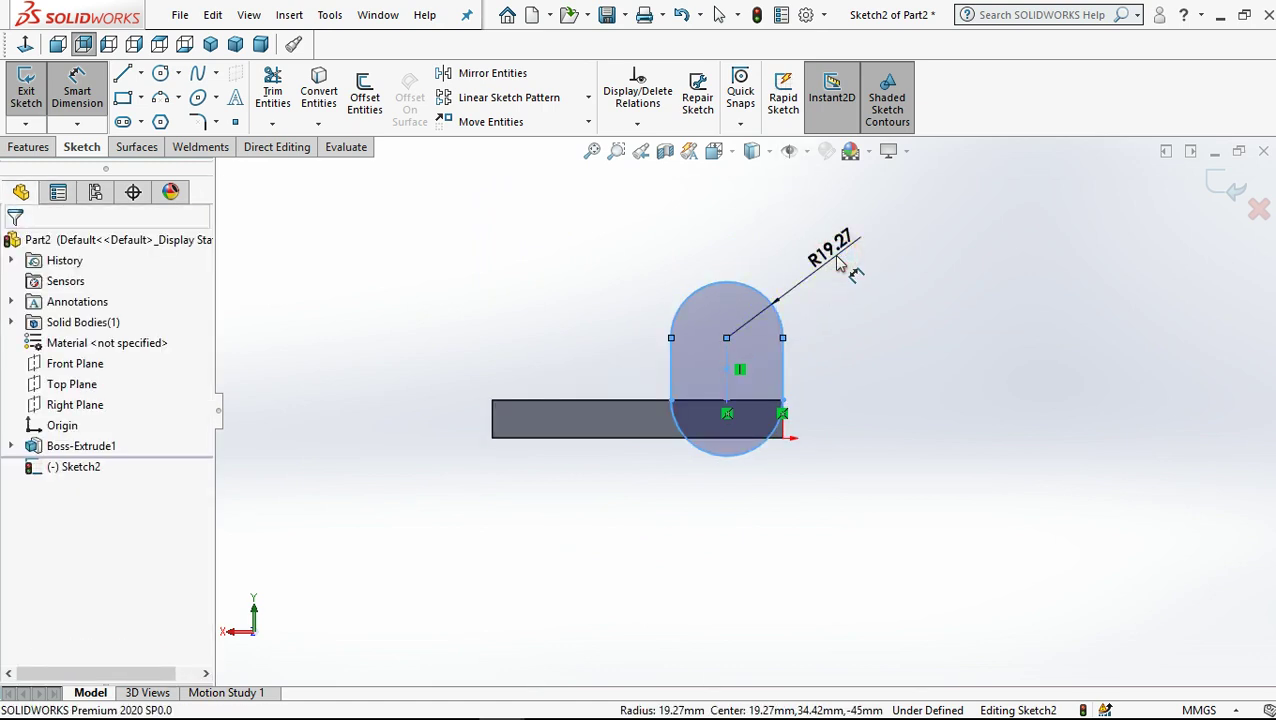
pyautogui.click(838, 262)
pyautogui.write('10')
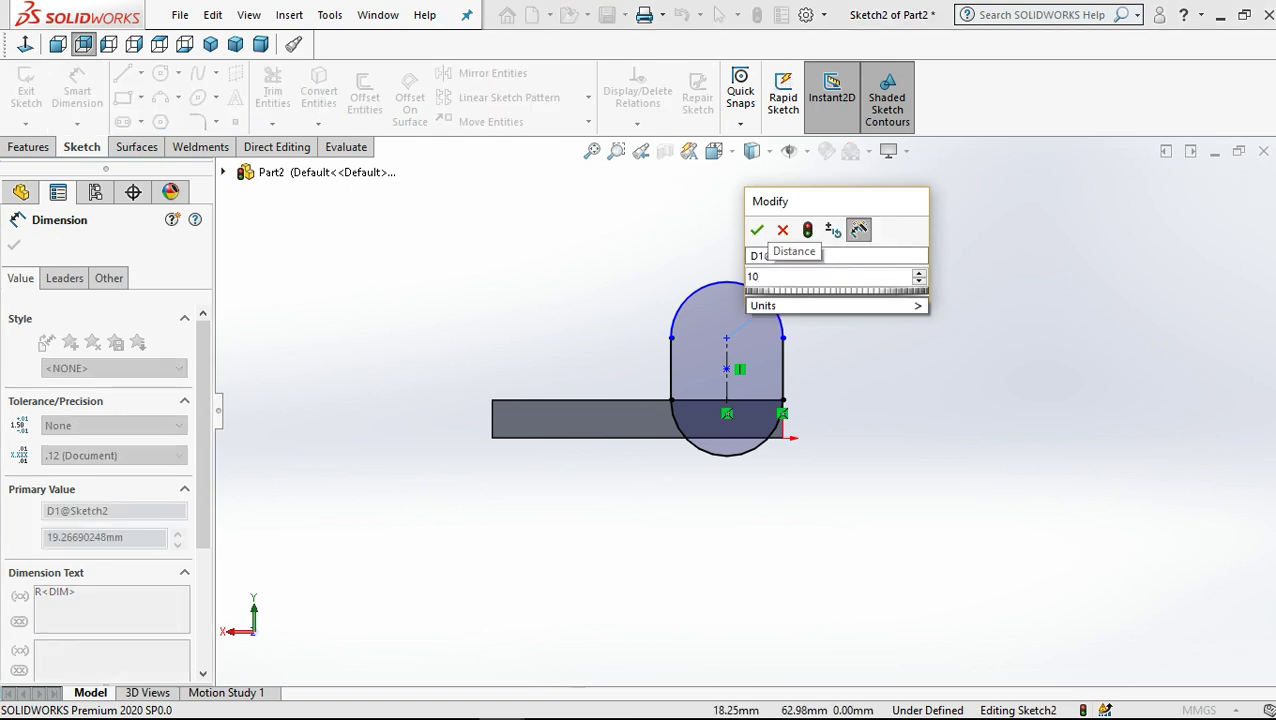
pyautogui.press('Escape')
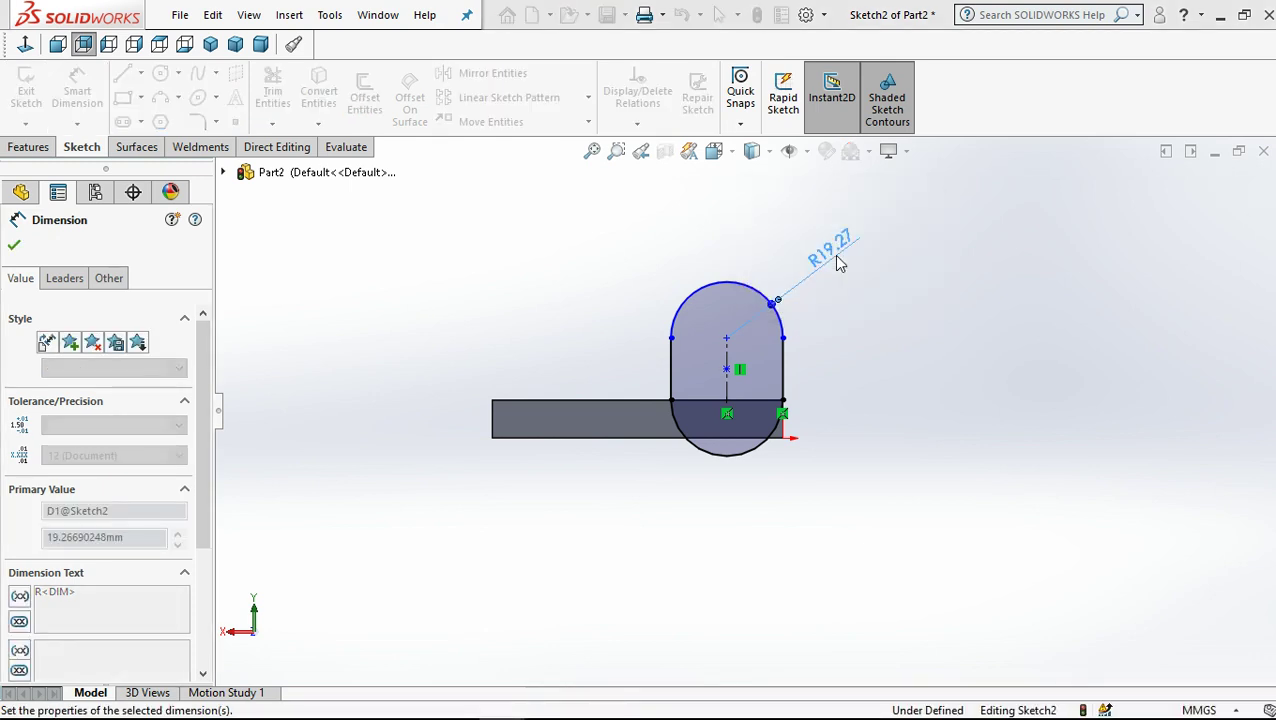
pyautogui.click(983, 322)
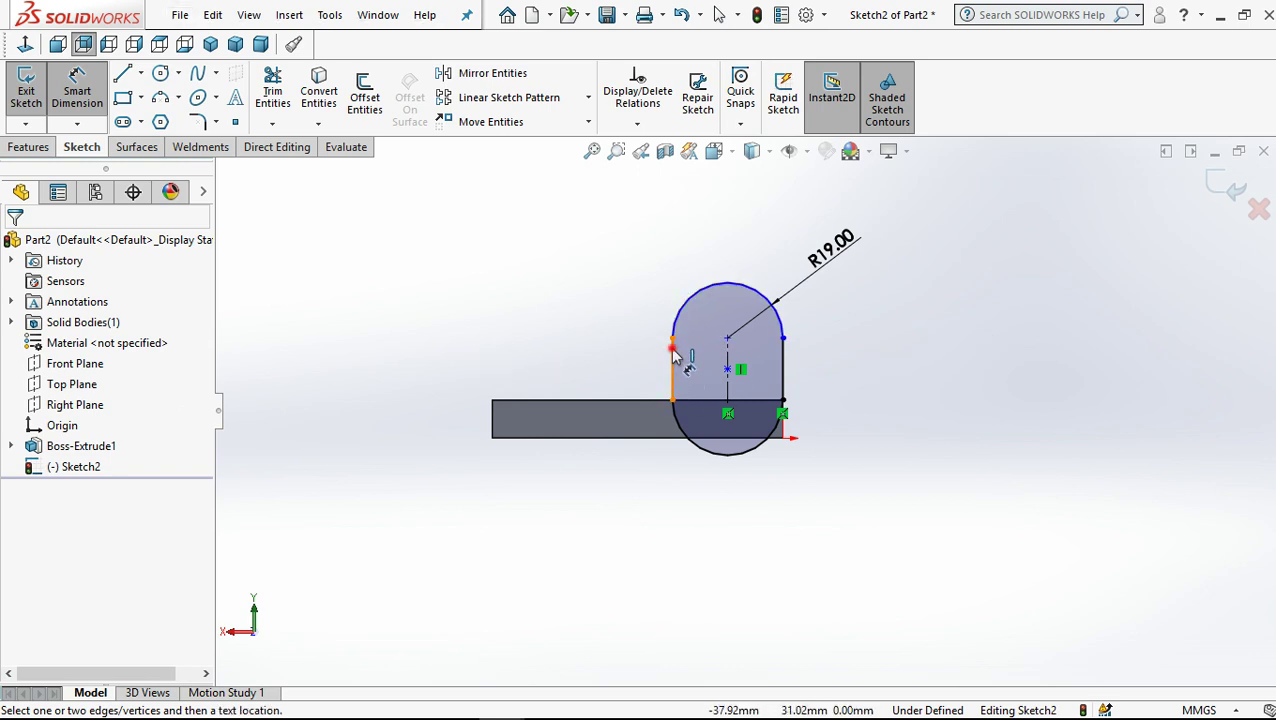
# Step: Dimension the slot's left side to 38 mm above the base
pyautogui.click(607, 347)
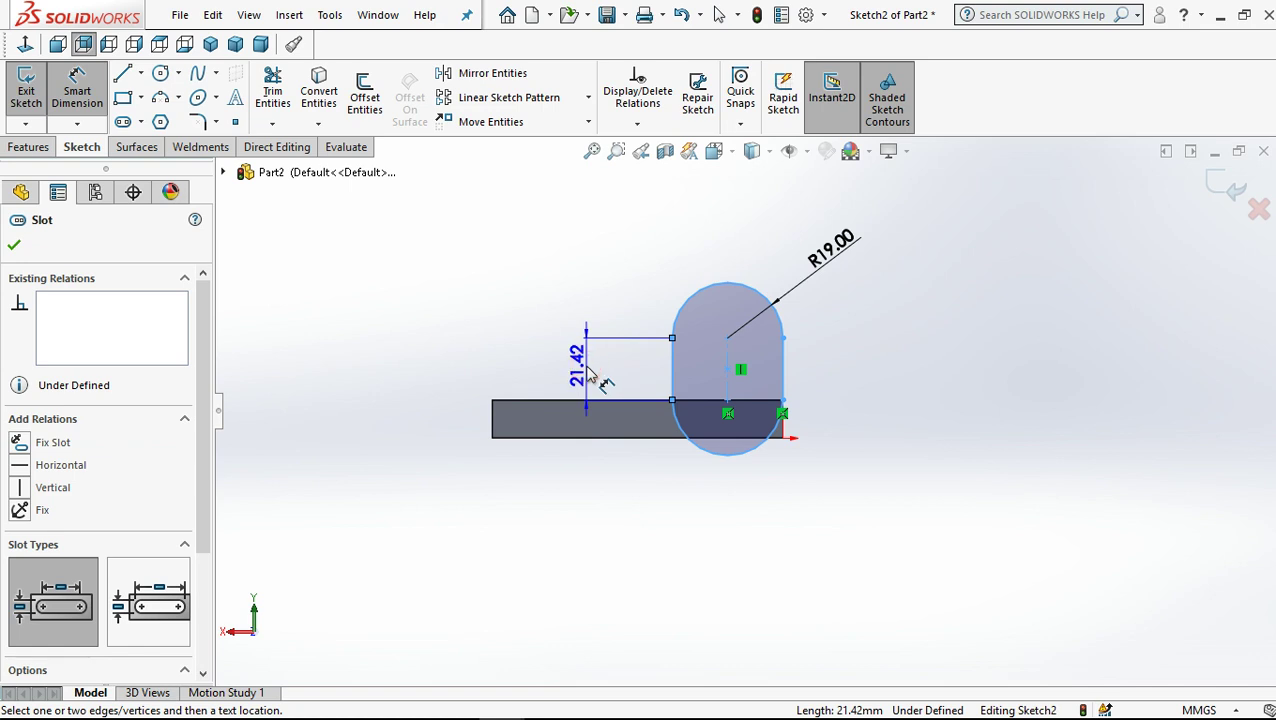
pyautogui.click(590, 375)
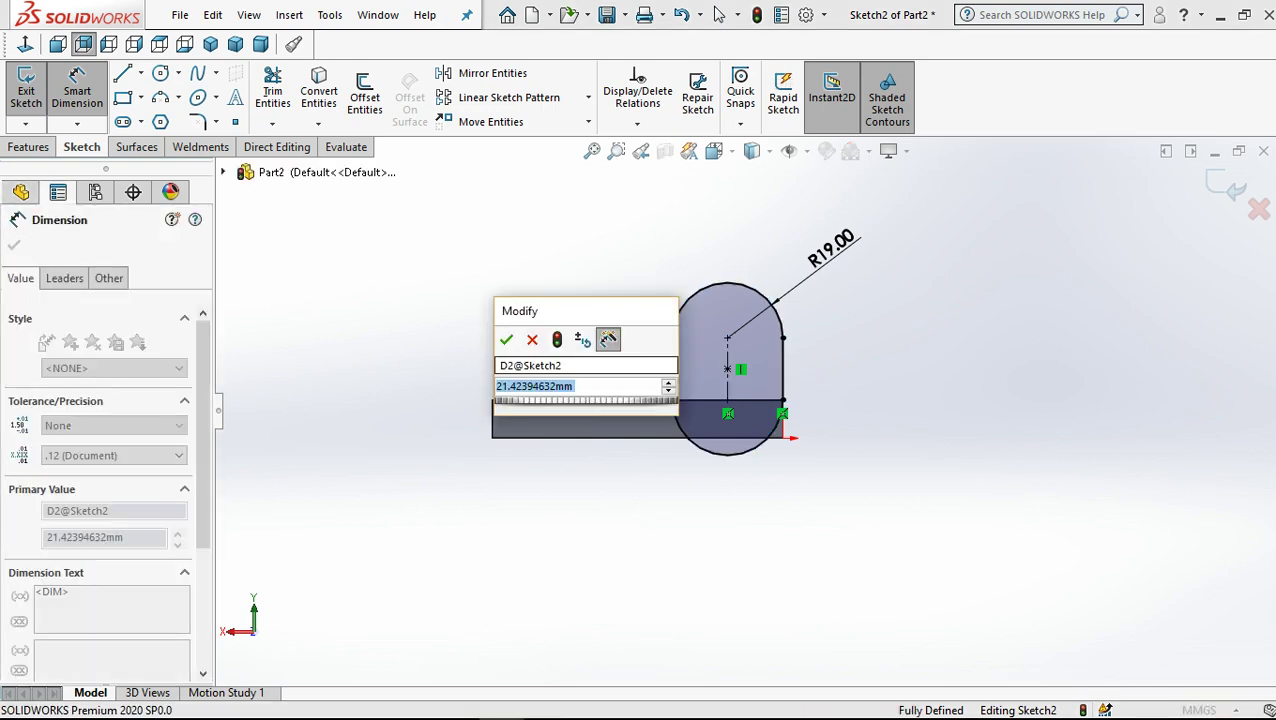
pyautogui.write('38')
pyautogui.press('Return')
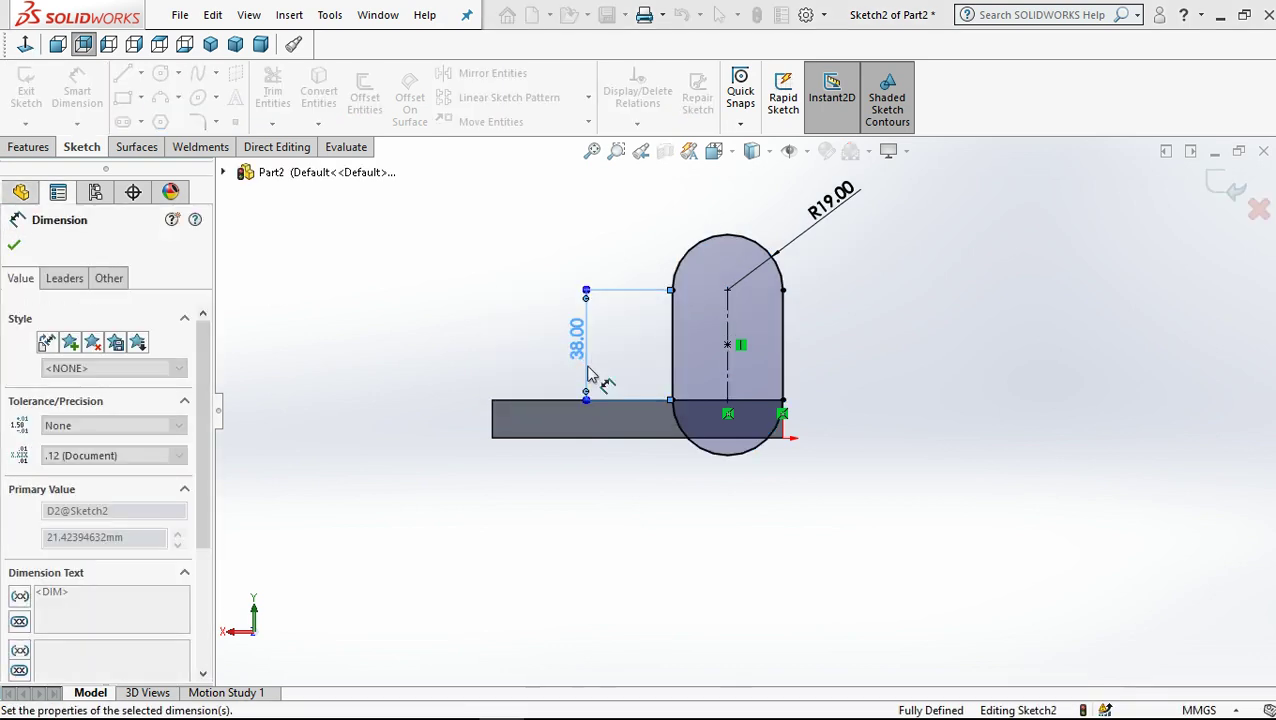
pyautogui.click(906, 331)
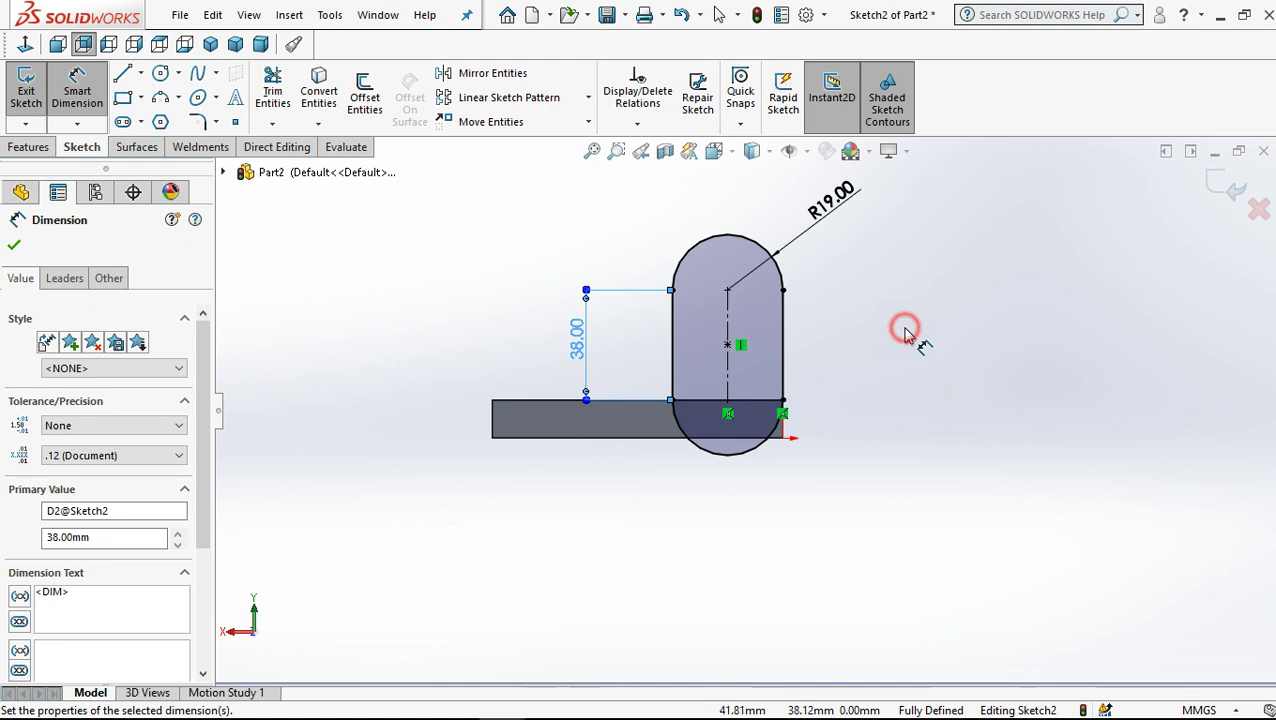
pyautogui.click(719, 15)
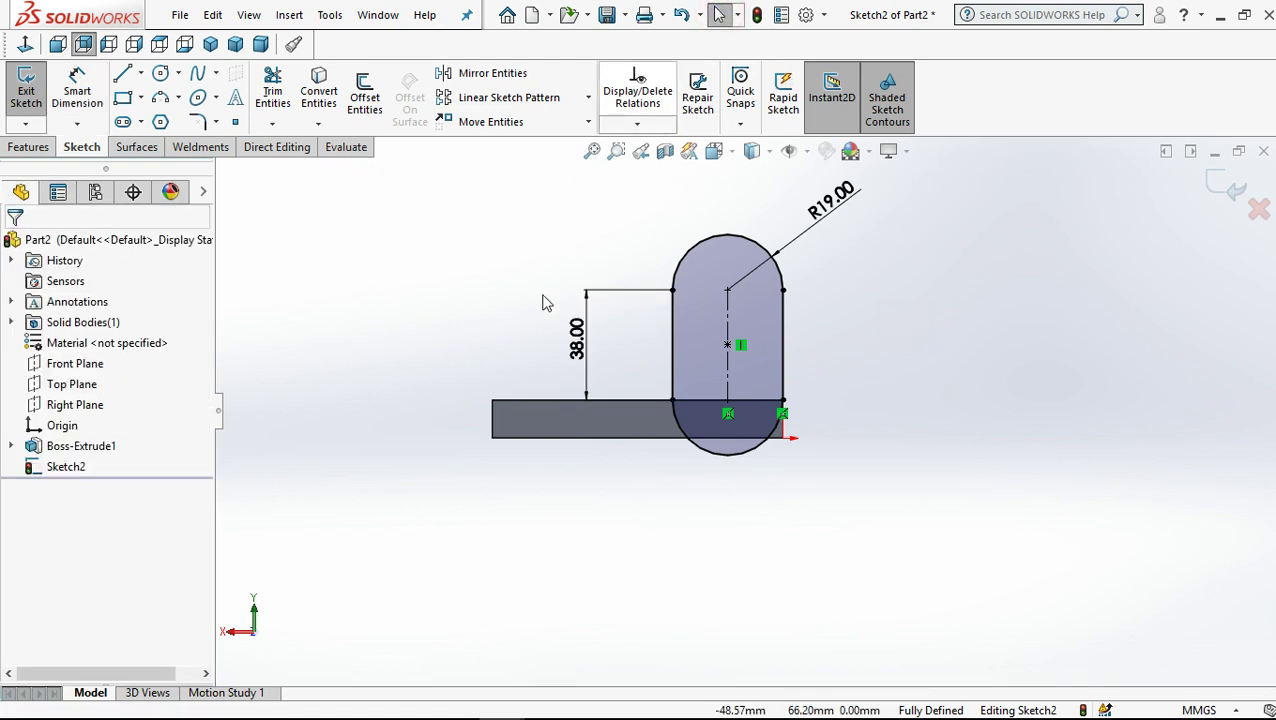
# Step: Trim off the slot's lower arc, leaving an arch closed along the base's top edge
pyautogui.click(558, 402)
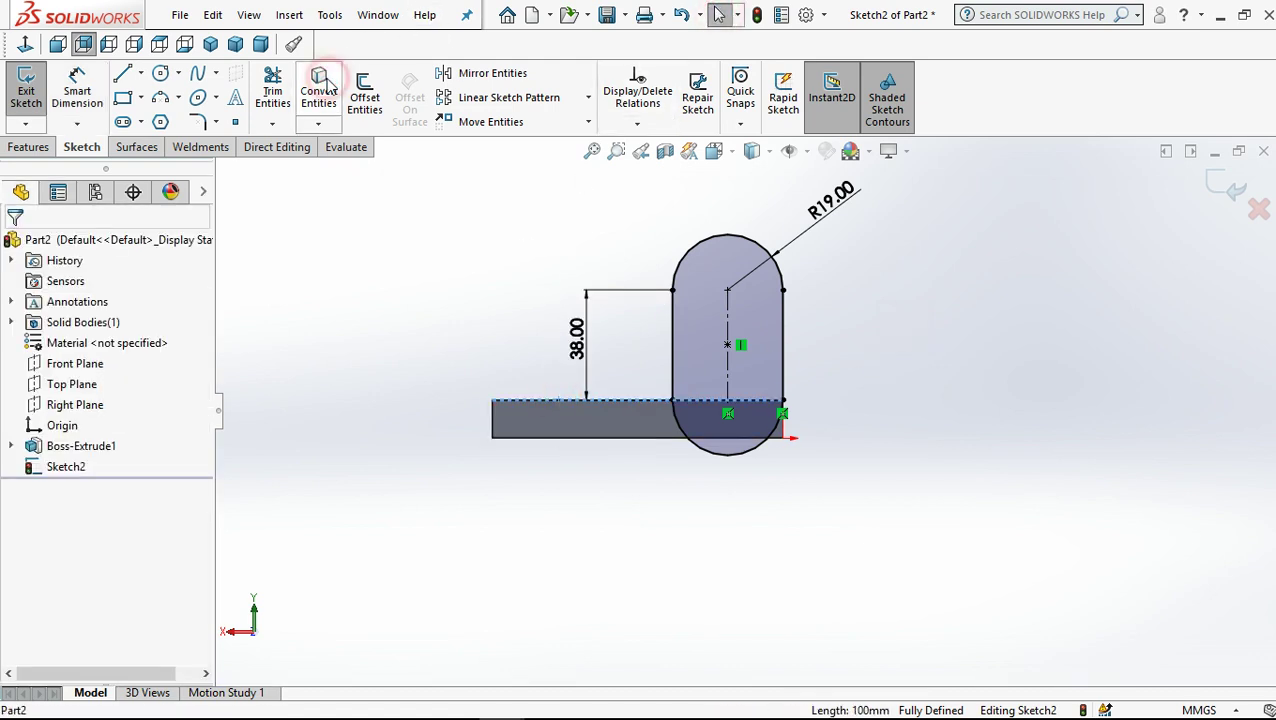
pyautogui.click(276, 88)
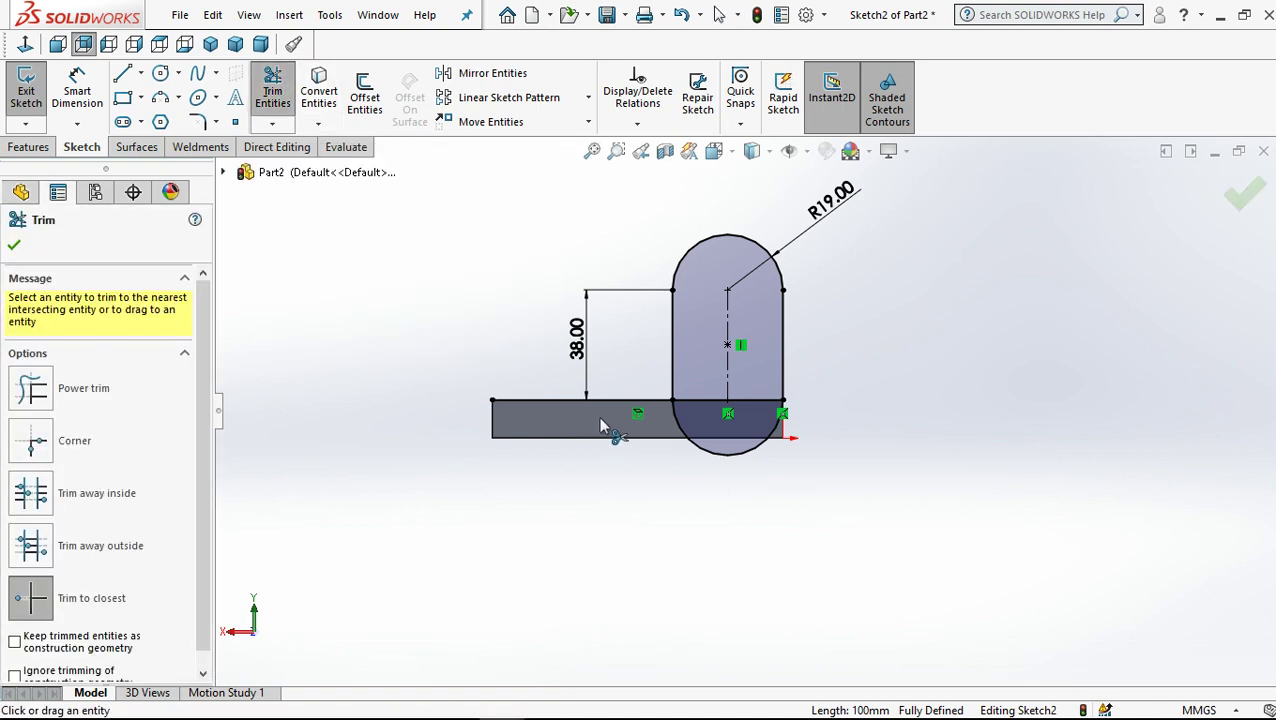
pyautogui.click(685, 440)
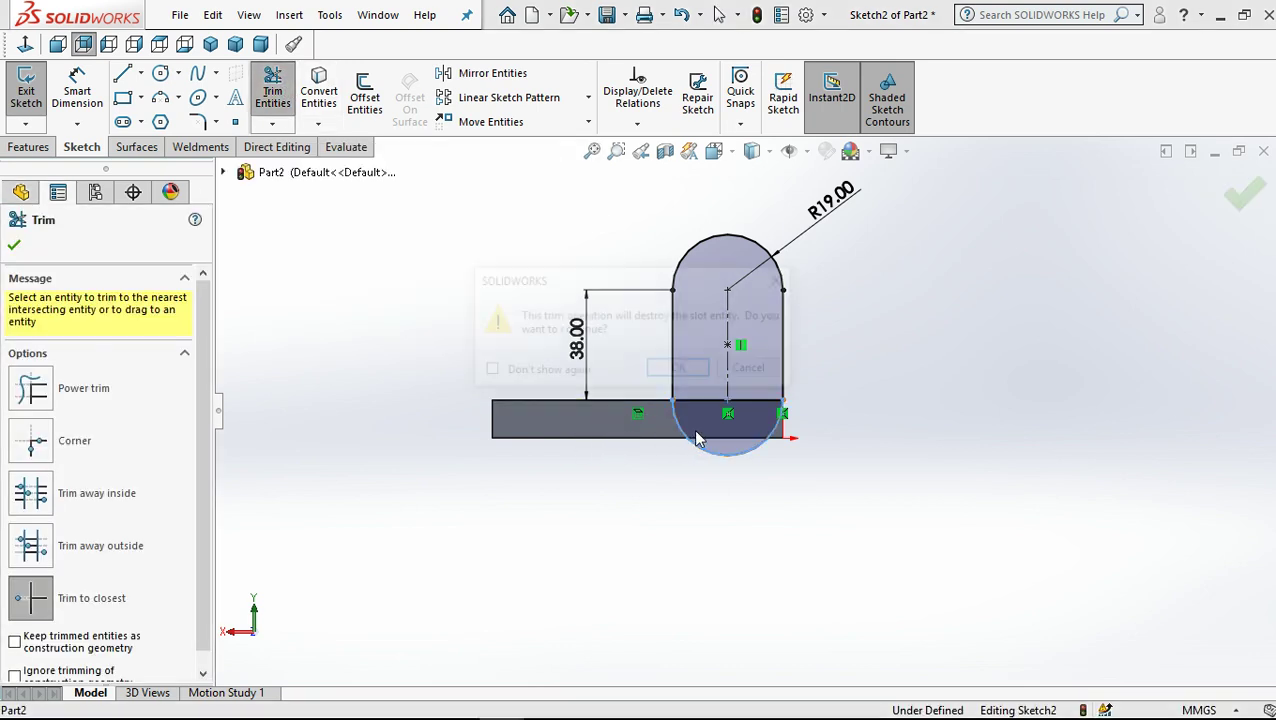
pyautogui.click(680, 371)
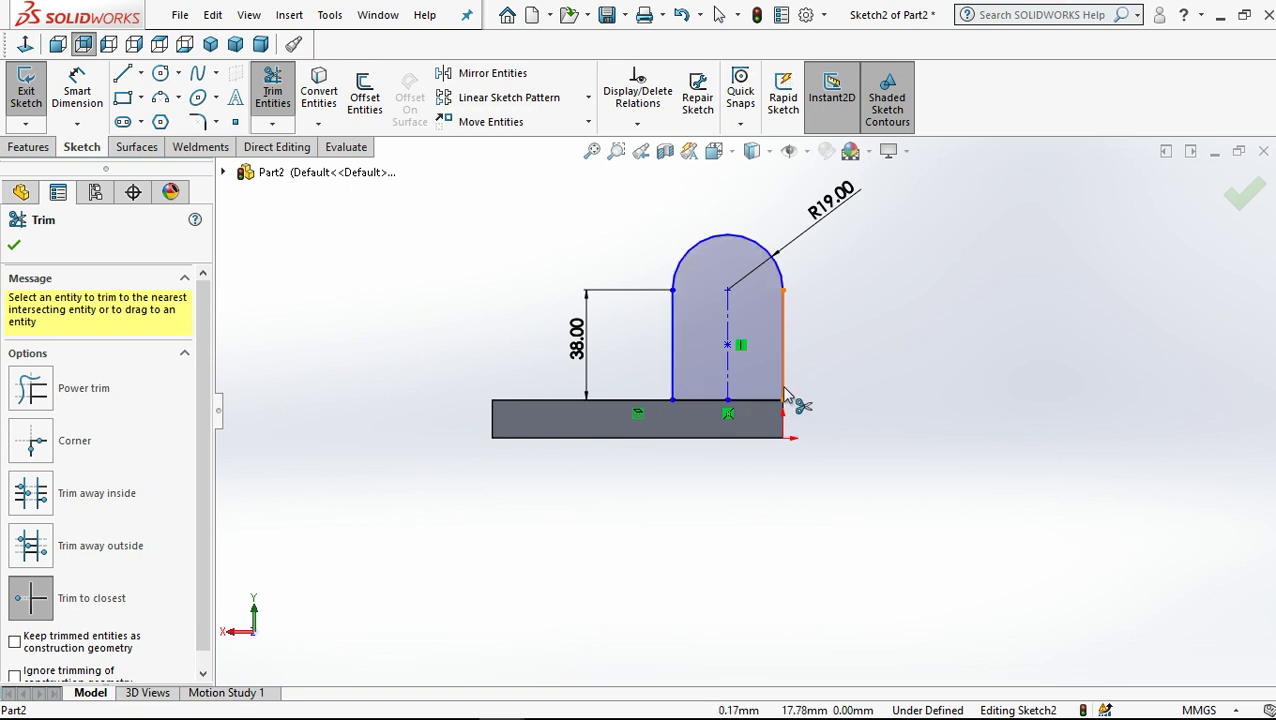
pyautogui.scroll(2, 795, 400)
pyautogui.moveTo(797, 401)
pyautogui.mouseDown(button='middle')
pyautogui.moveTo(680, 437)
pyautogui.moveTo(866, 430)
pyautogui.mouseUp(button='middle')
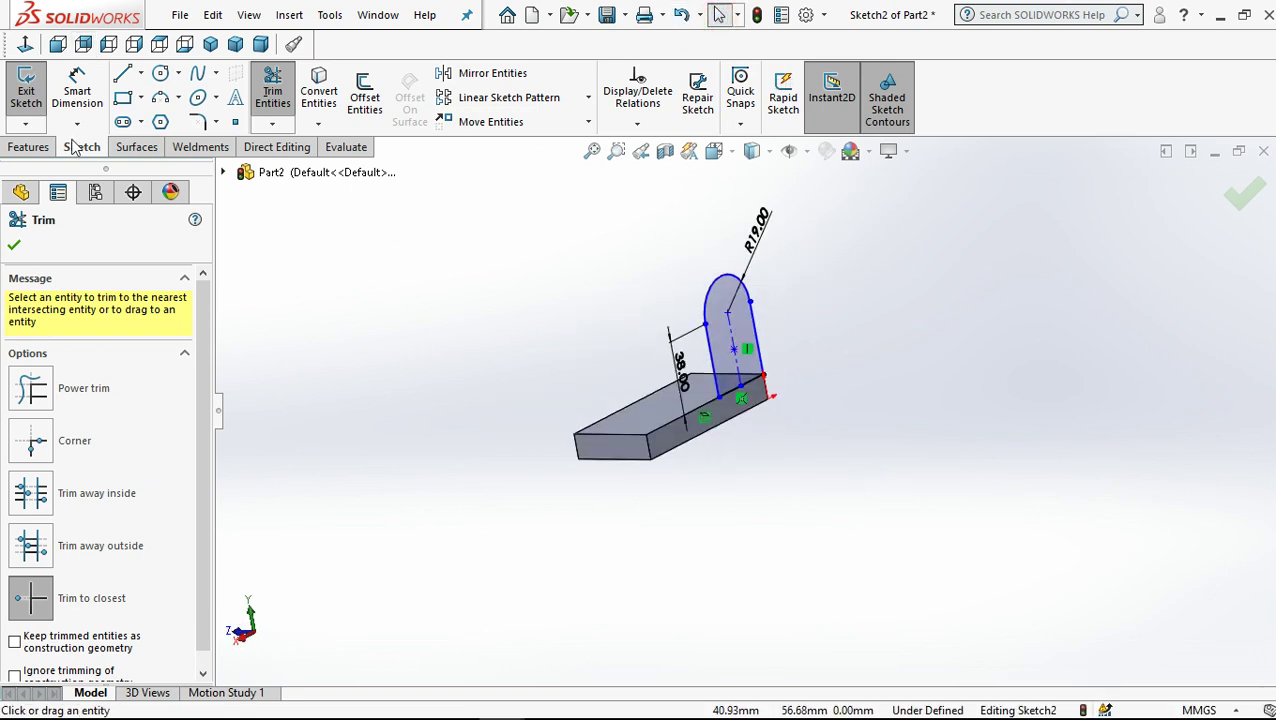
pyautogui.press('Escape')
# Step: Extrude the arch profile 19 mm Blind in the reversed direction, merged with the base
pyautogui.click(30, 147)
pyautogui.click(35, 103)
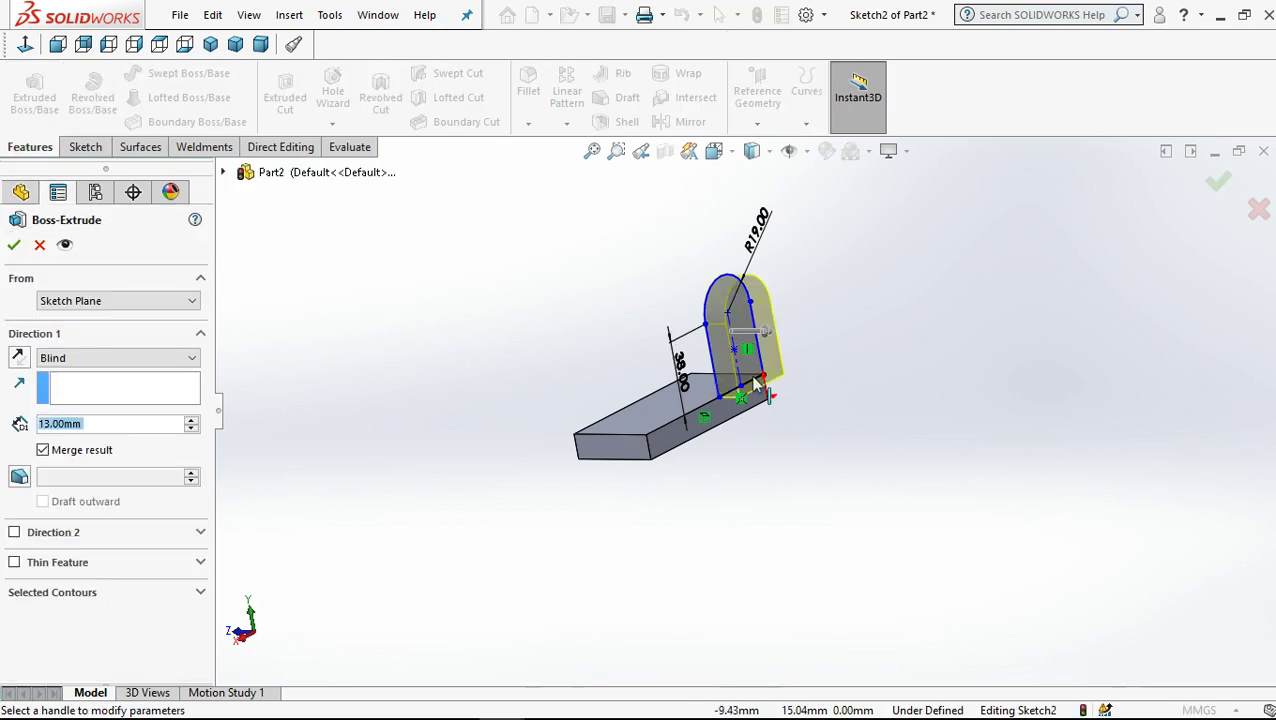
pyautogui.scroll(-1, 757, 385)
pyautogui.scroll(-2, 757, 385)
pyautogui.scroll(-2, 757, 385)
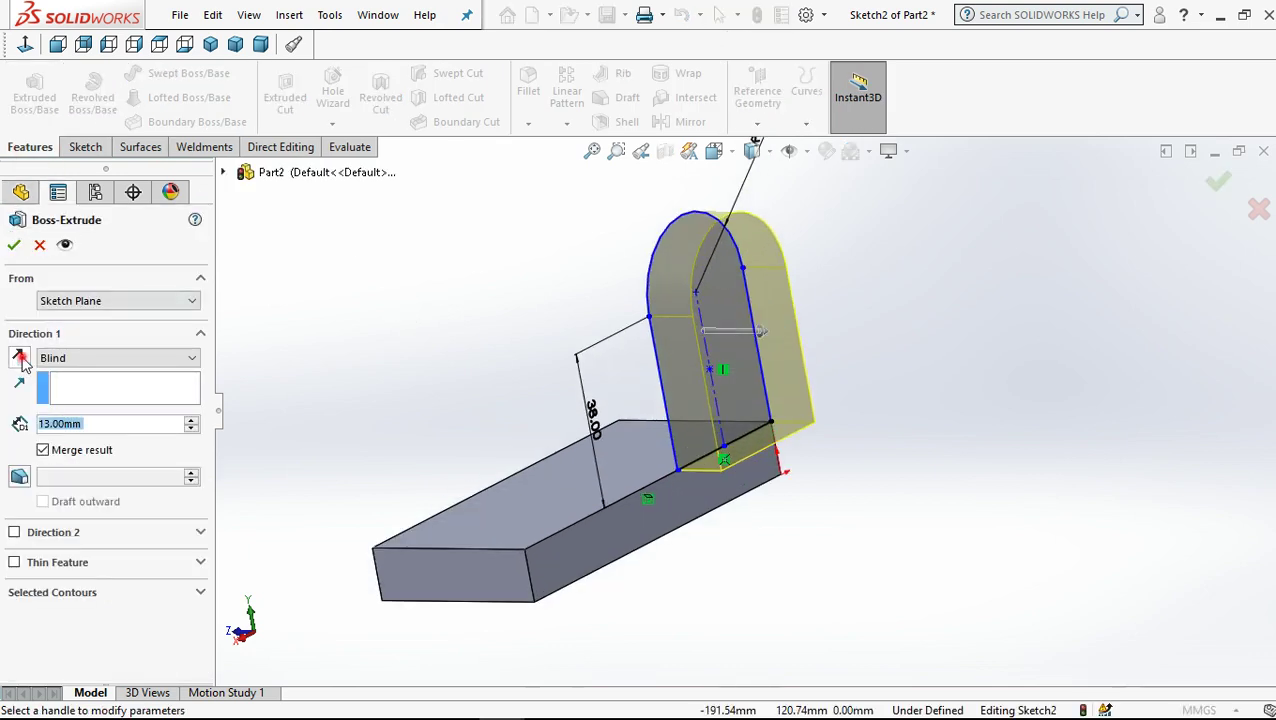
pyautogui.click(20, 358)
pyautogui.click(399, 340)
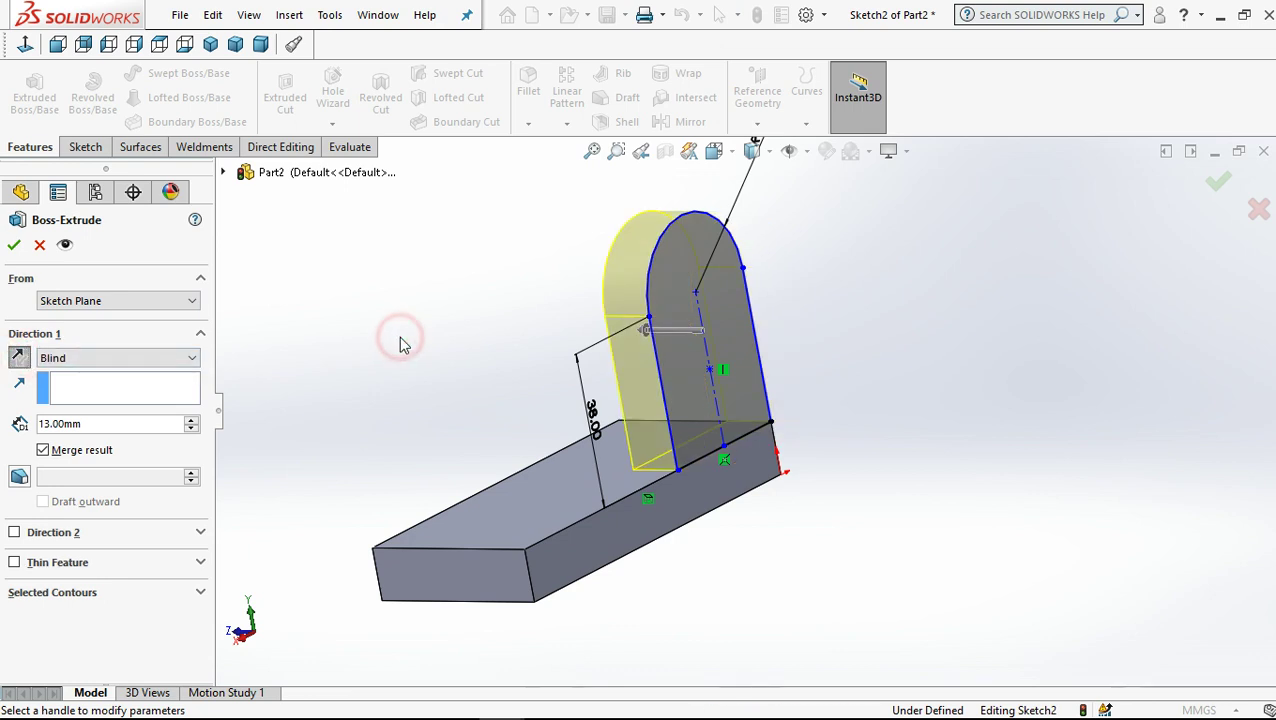
pyautogui.click(151, 423)
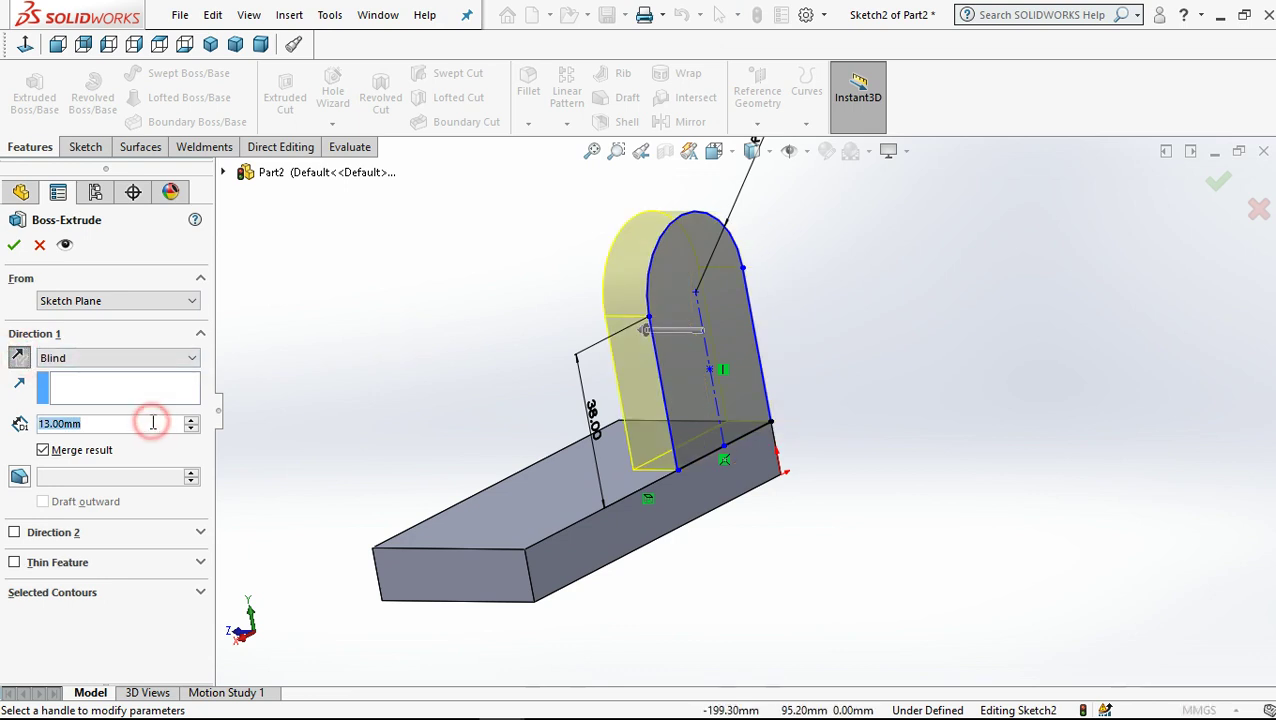
pyautogui.write('1')
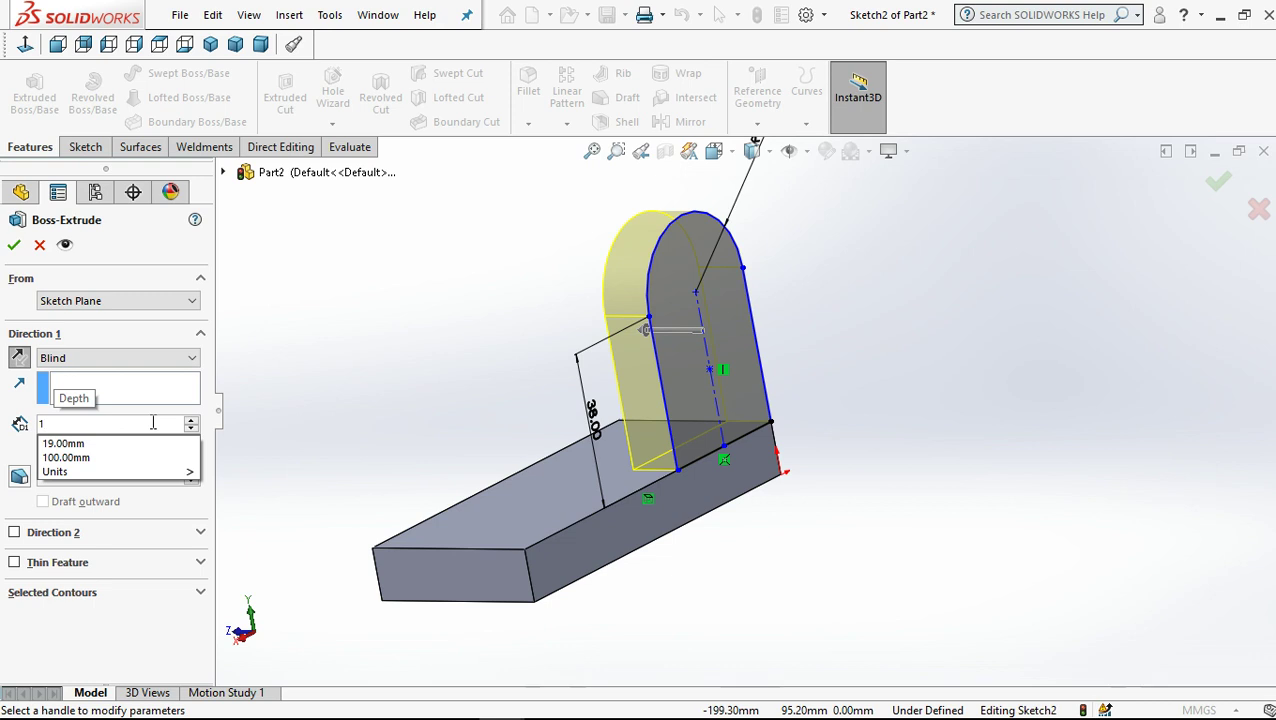
pyautogui.write('9')
pyautogui.press('Return')
pyautogui.click(415, 318)
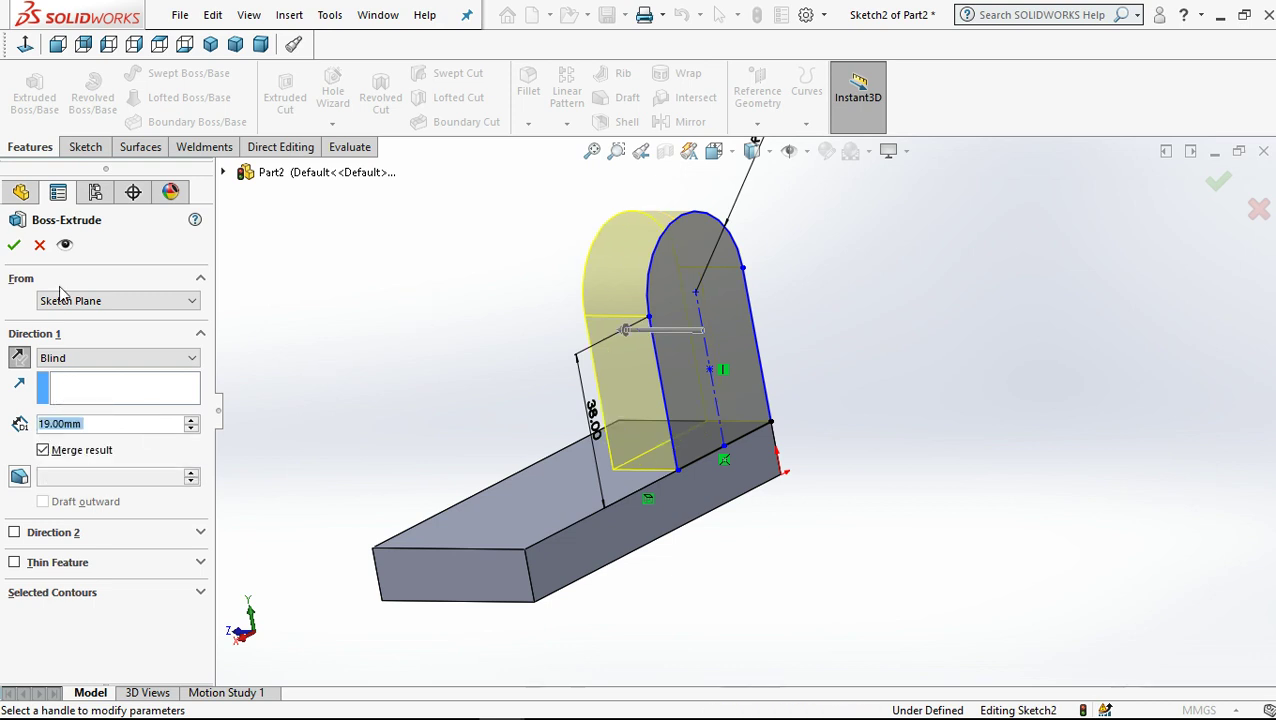
pyautogui.click(17, 243)
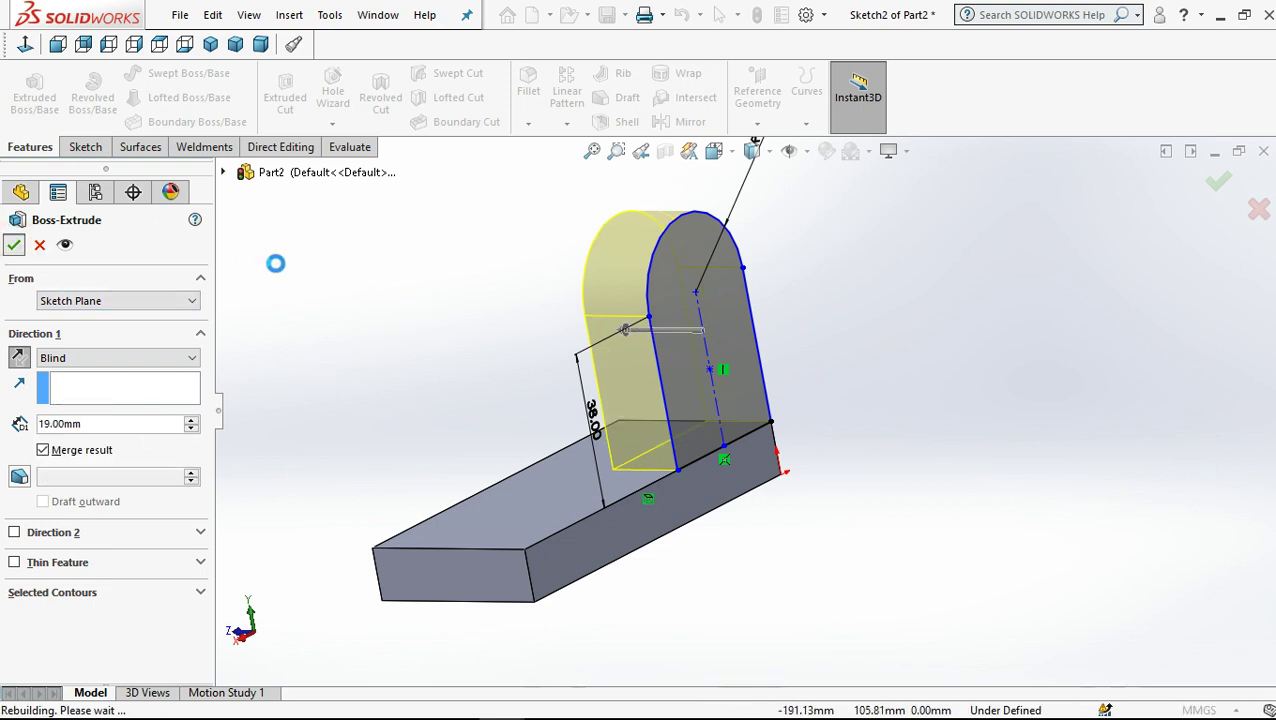
pyautogui.click(278, 266)
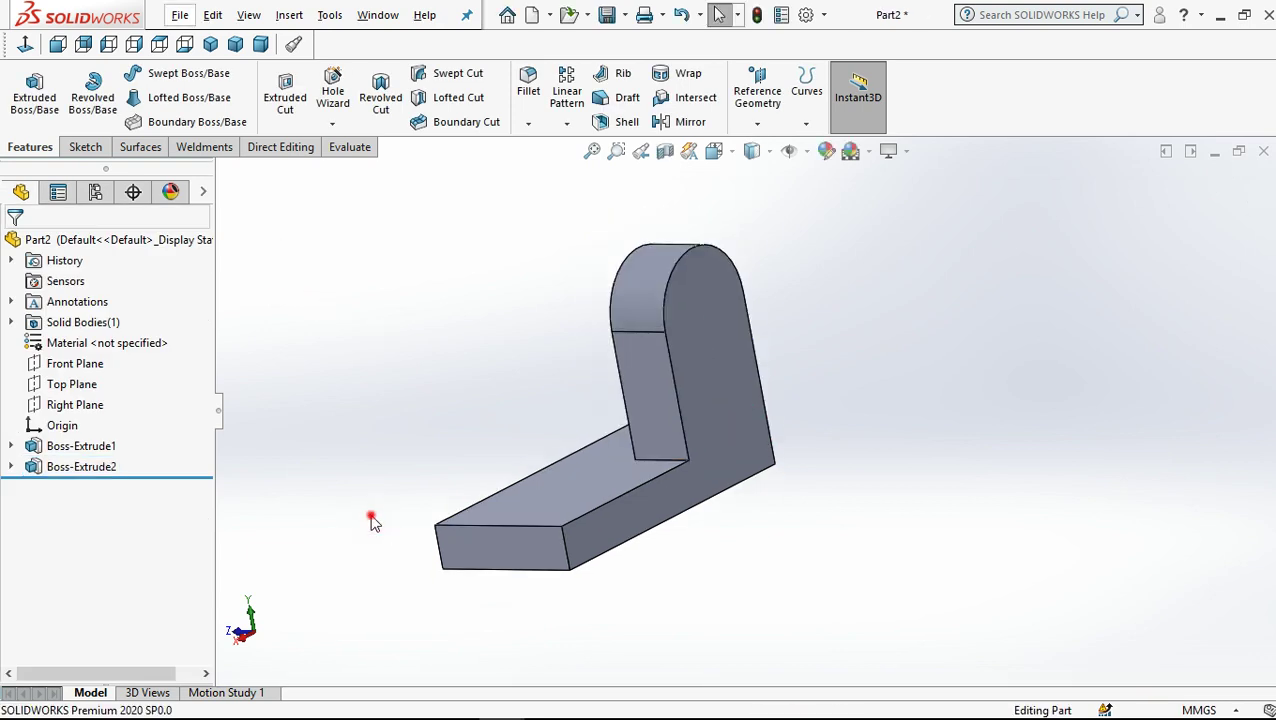
# Step: Open a sketch on the bracket's side face, viewed Normal To
pyautogui.click(683, 421)
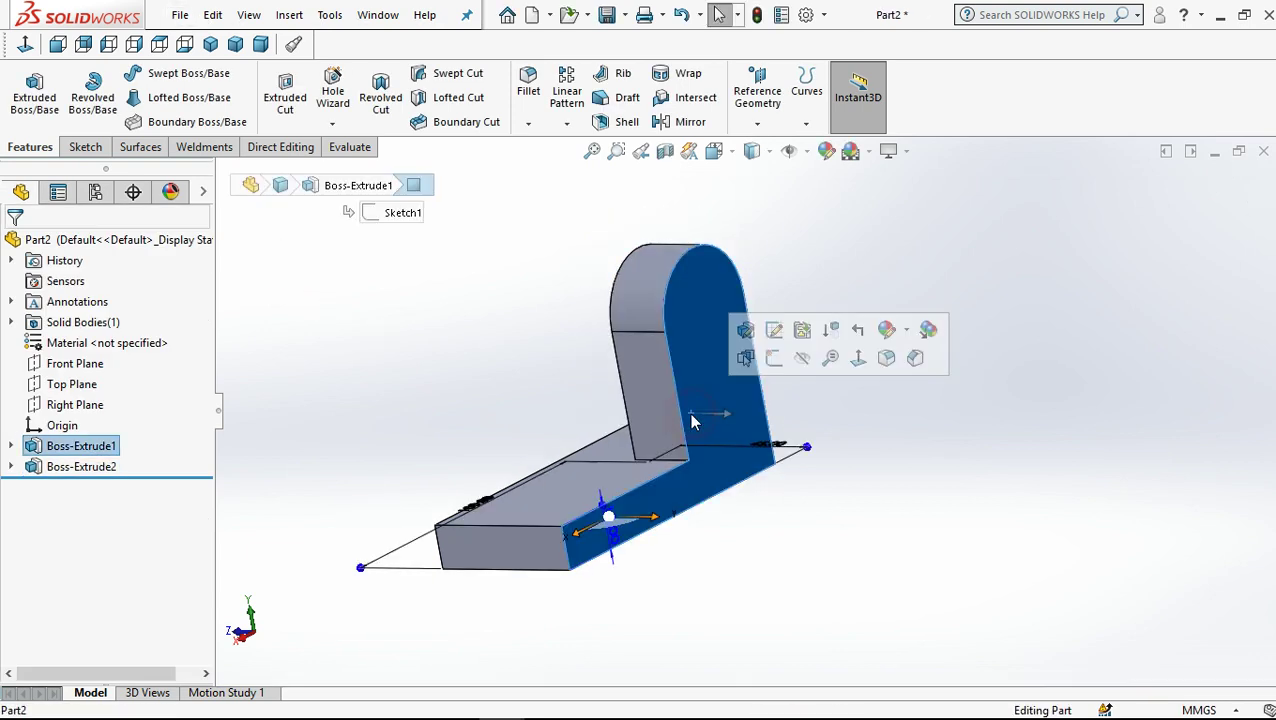
pyautogui.click(768, 365)
pyautogui.click(24, 43)
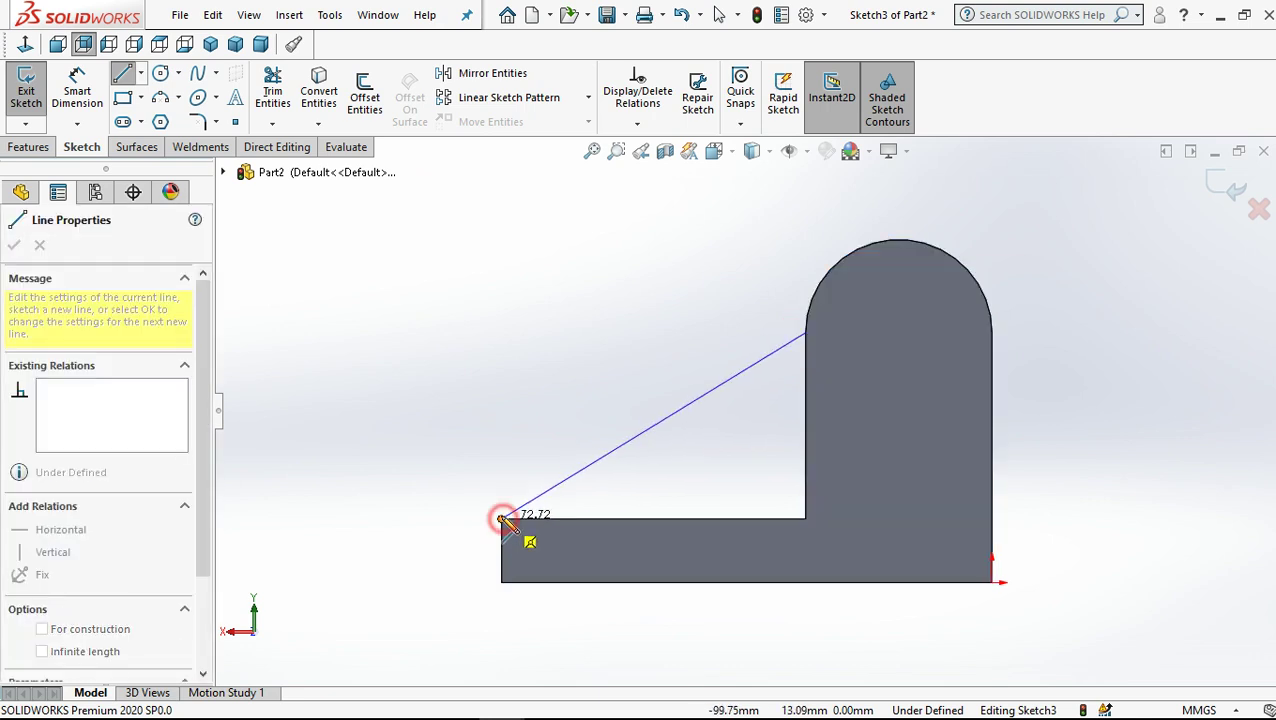
# Step: Draw a trial diagonal line to the base corner, then trim it away
pyautogui.click(502, 520)
pyautogui.click(719, 14)
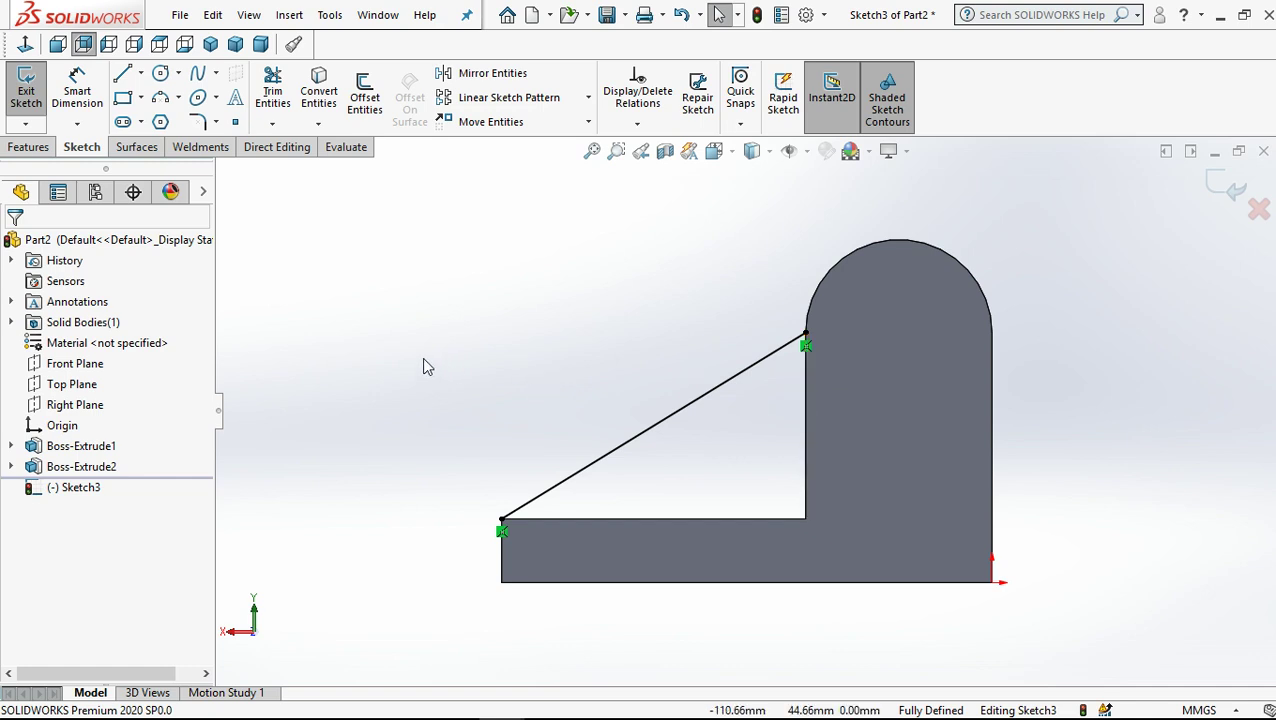
pyautogui.click(280, 100)
pyautogui.click(630, 442)
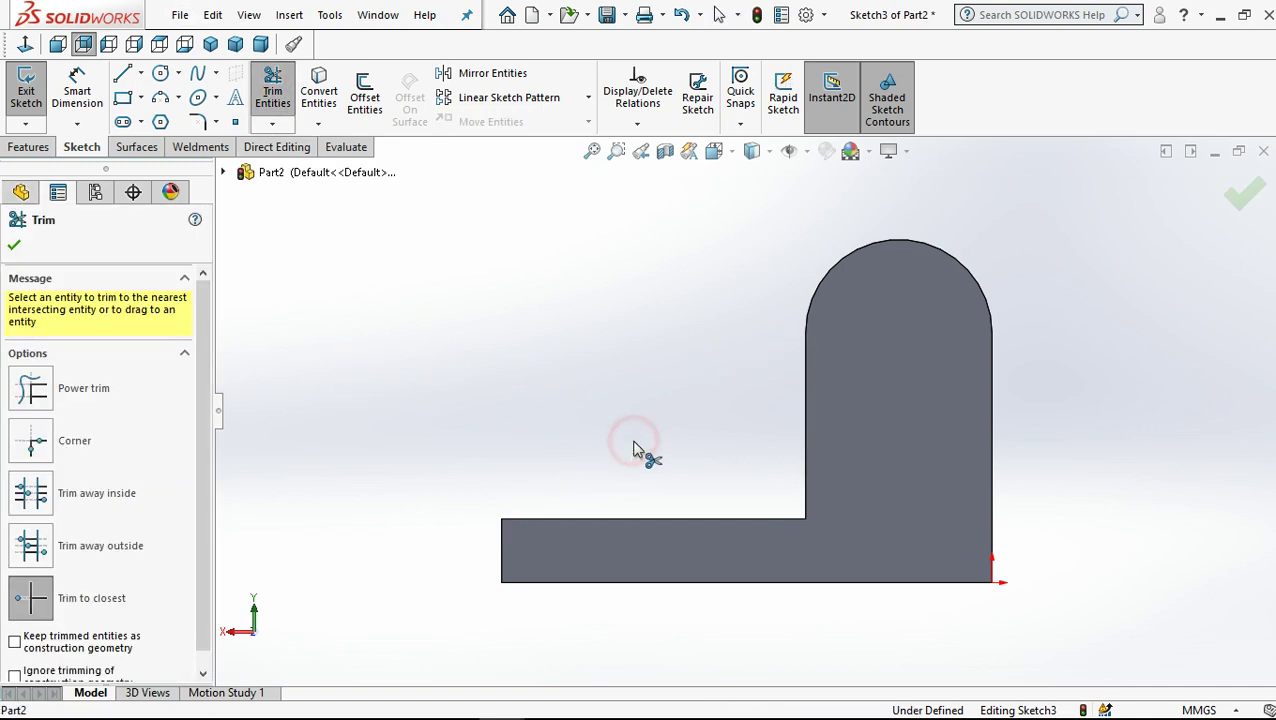
pyautogui.click(718, 14)
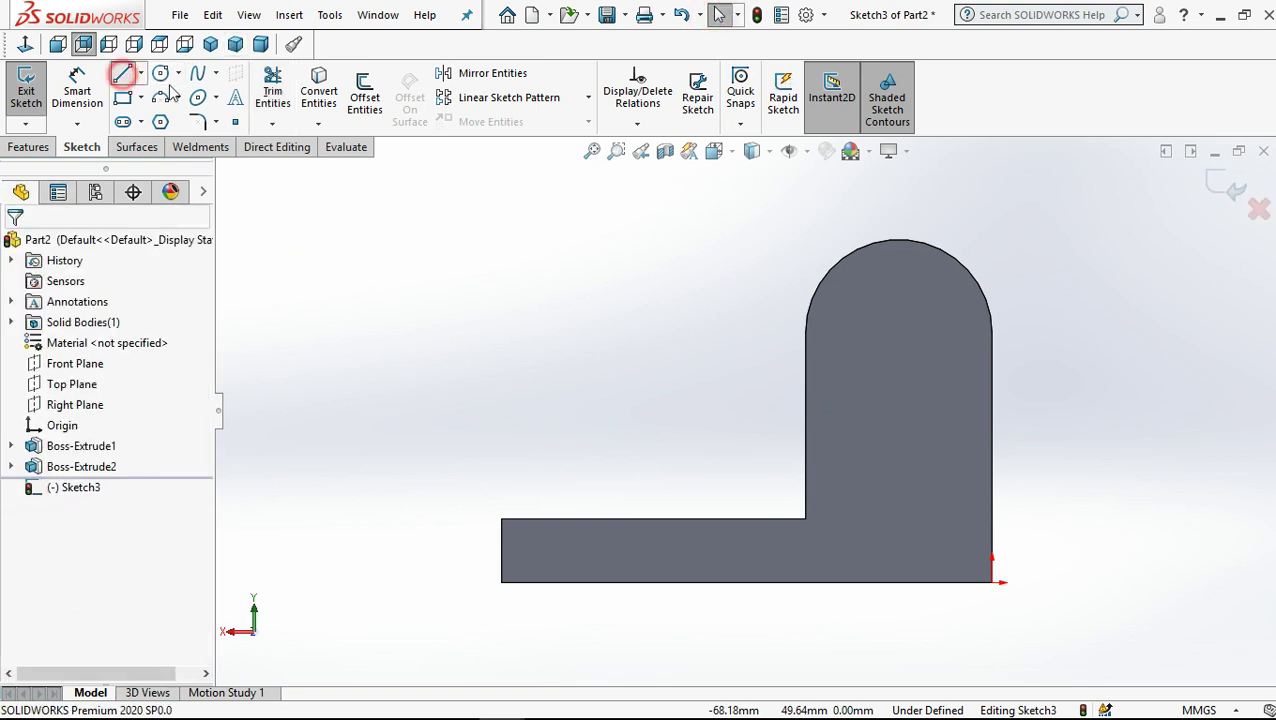
# Step: Draw a diagonal line to the base's outer corner, tangent to the rounded top arc
pyautogui.click(122, 74)
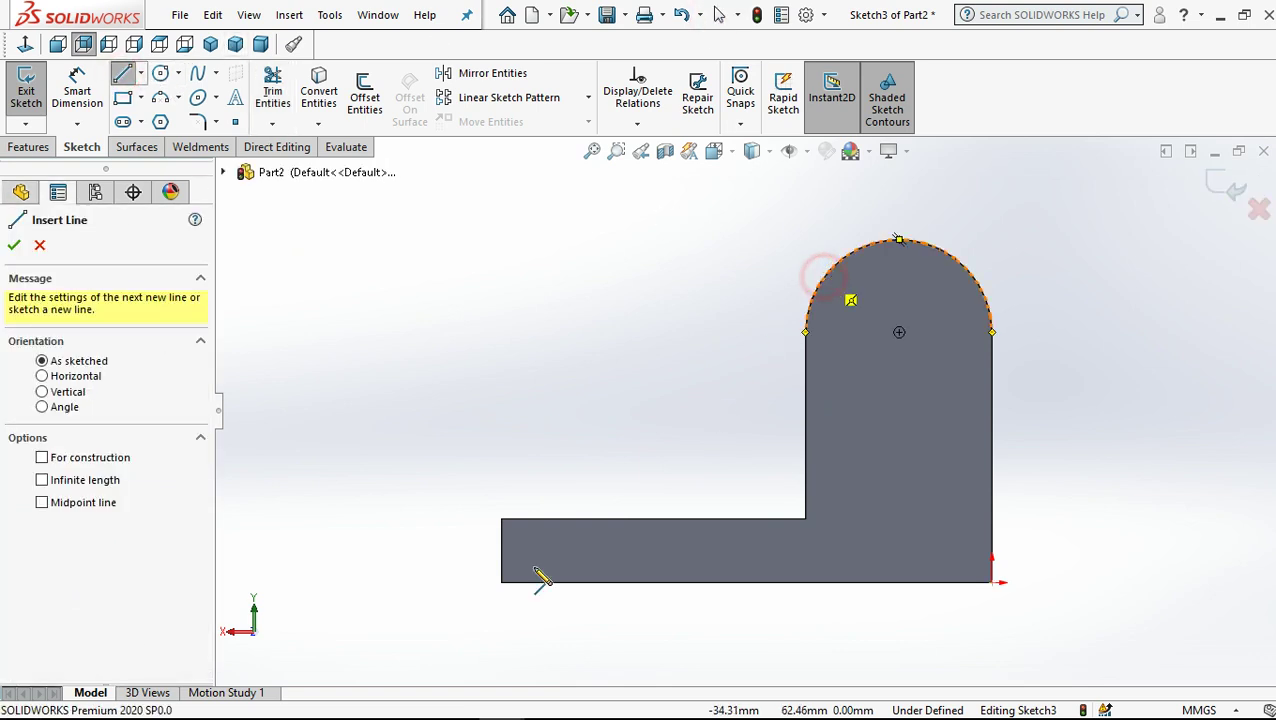
pyautogui.doubleClick(502, 520)
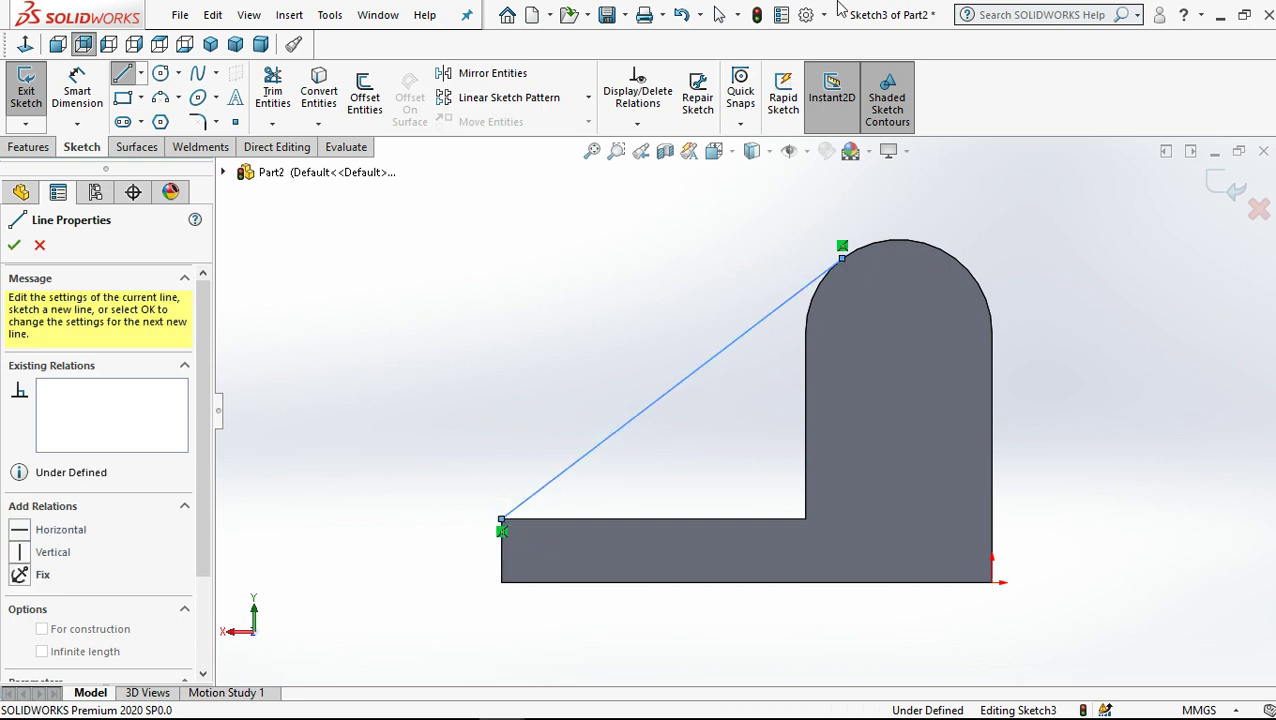
pyautogui.click(716, 12)
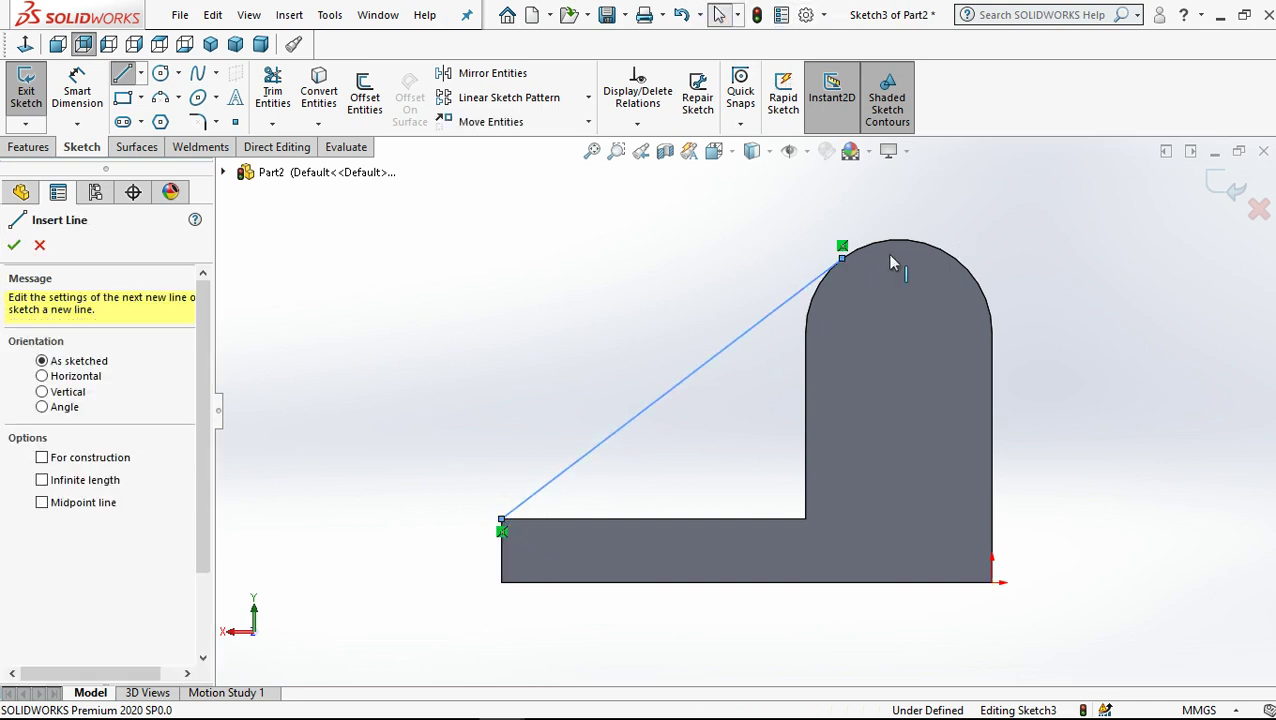
pyautogui.click(820, 275)
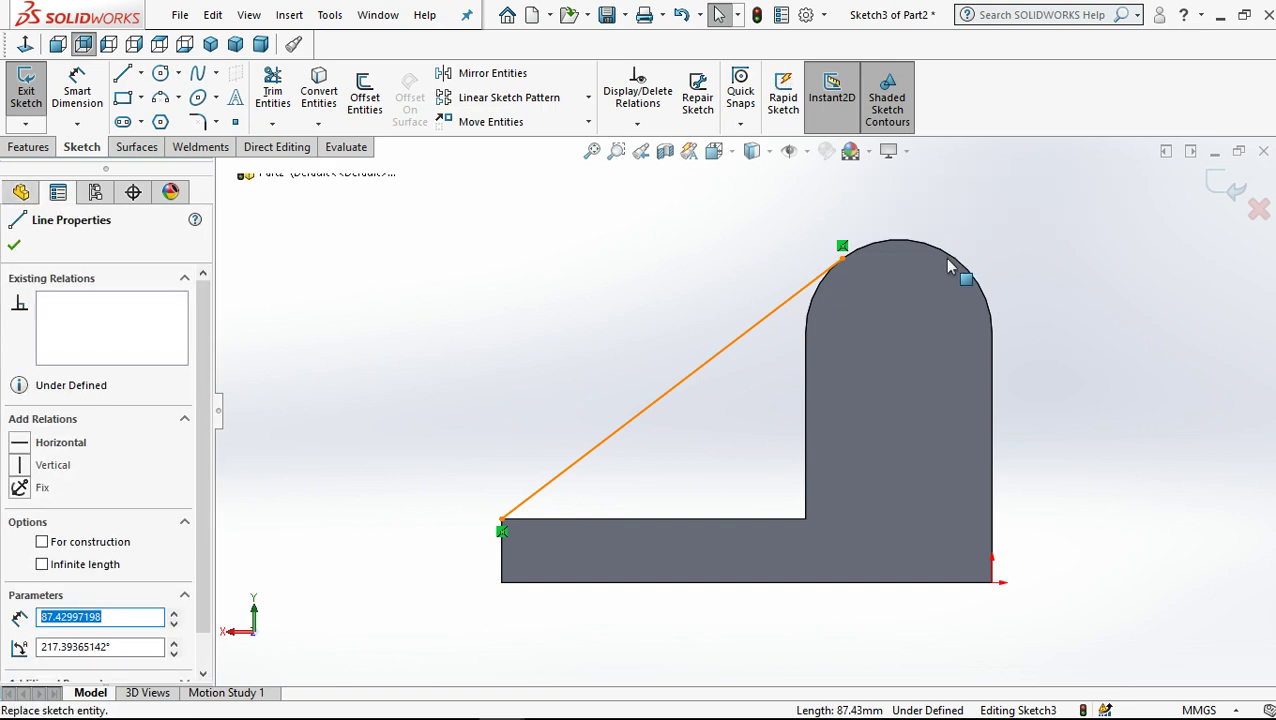
pyautogui.click(946, 259)
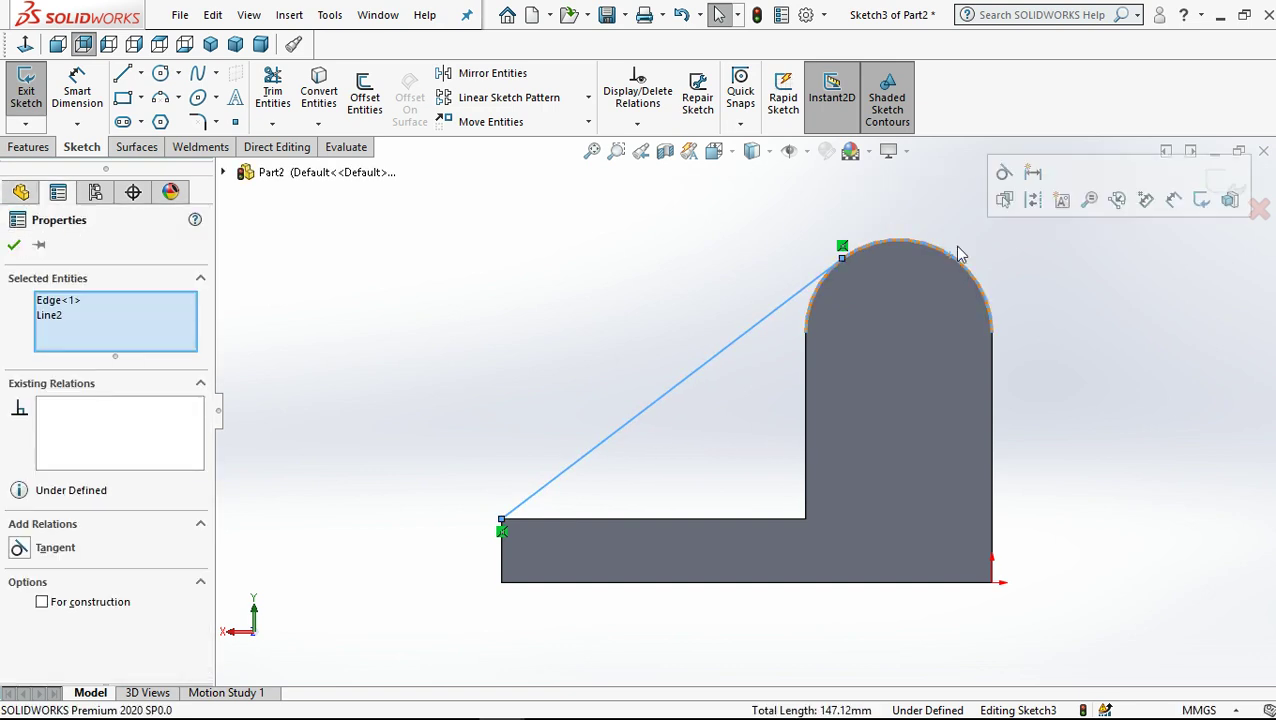
pyautogui.click(1003, 174)
pyautogui.click(566, 318)
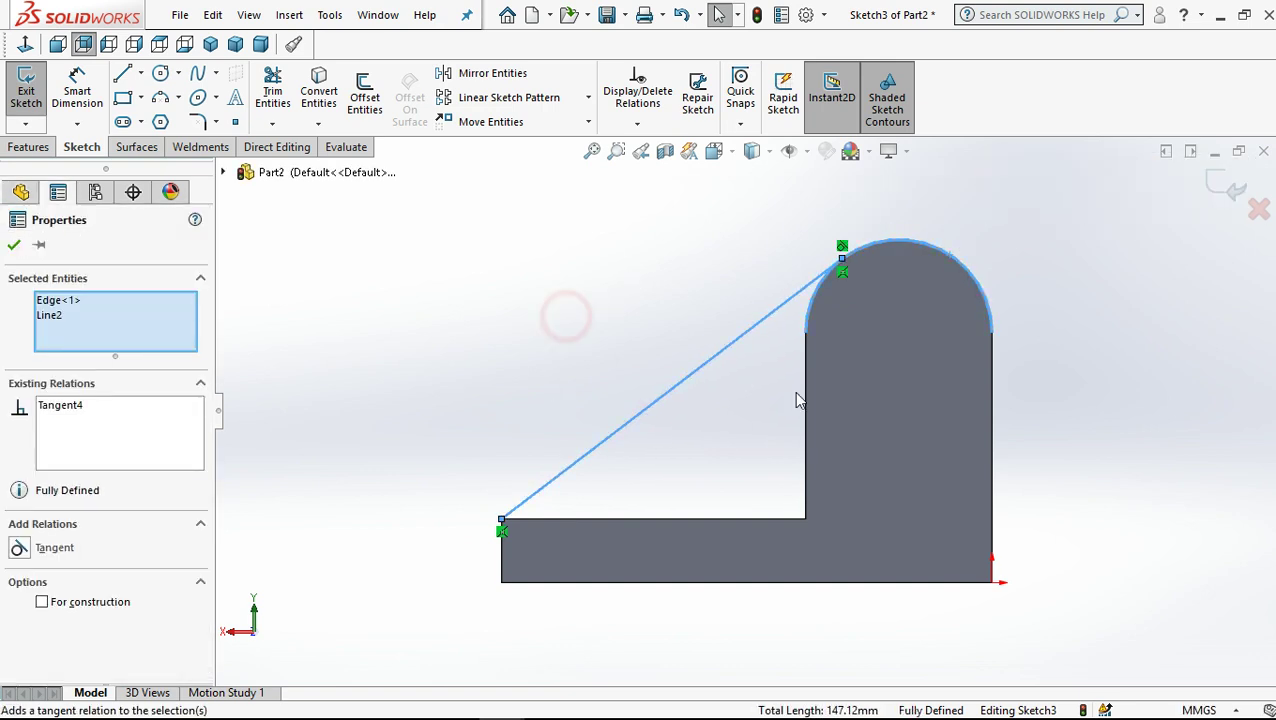
pyautogui.press('Escape')
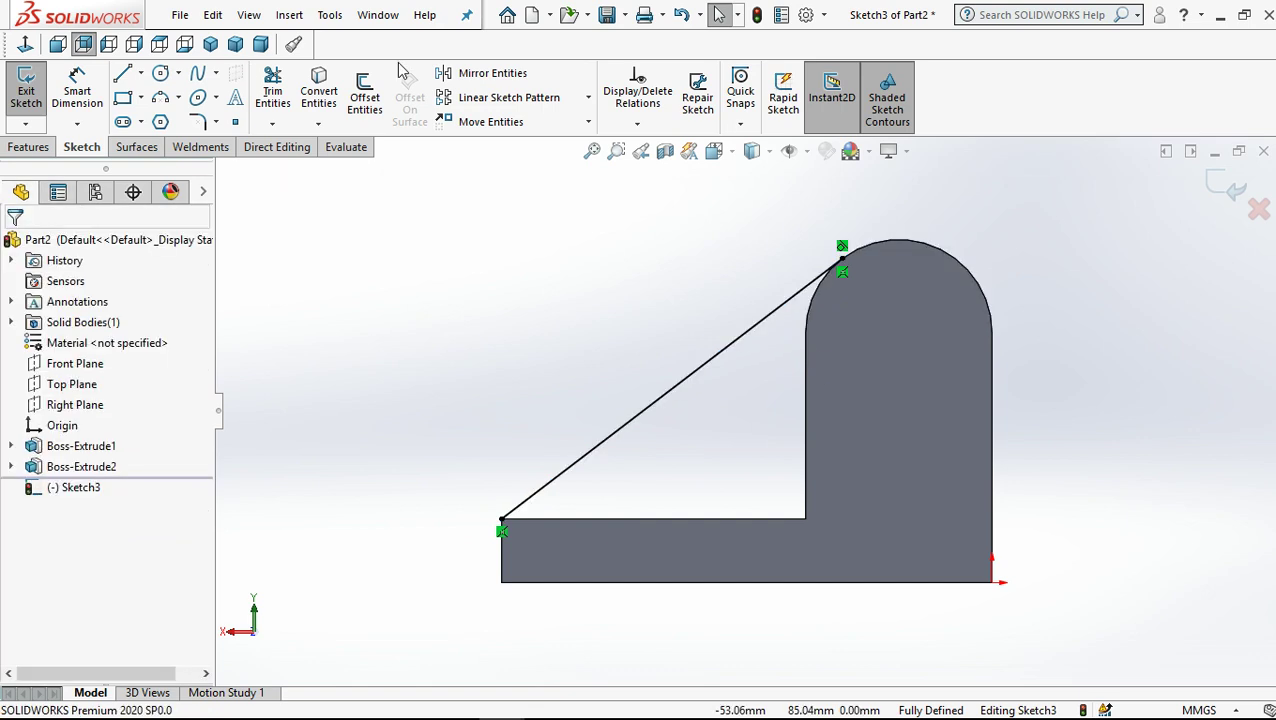
# Step: Convert the upright's inner edge, base top edge and top arc, then trim the arc to close the triangle
pyautogui.click(805, 355)
pyautogui.click(335, 95)
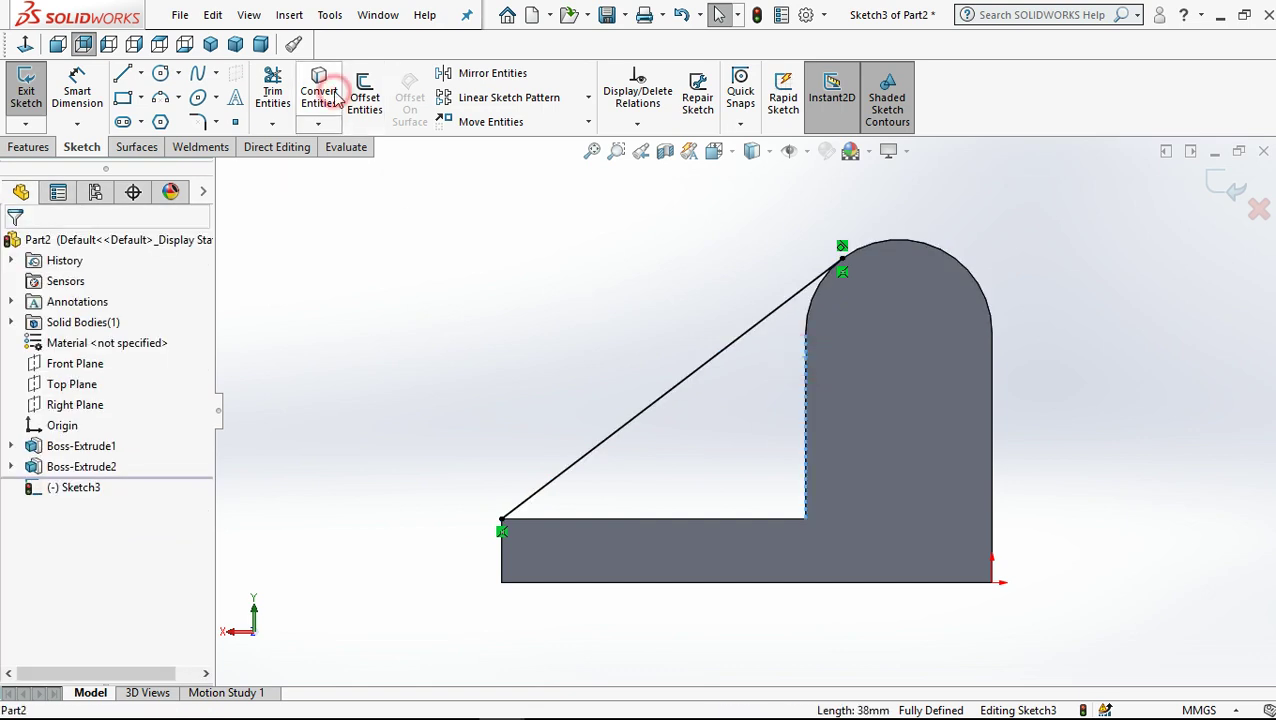
pyautogui.click(588, 519)
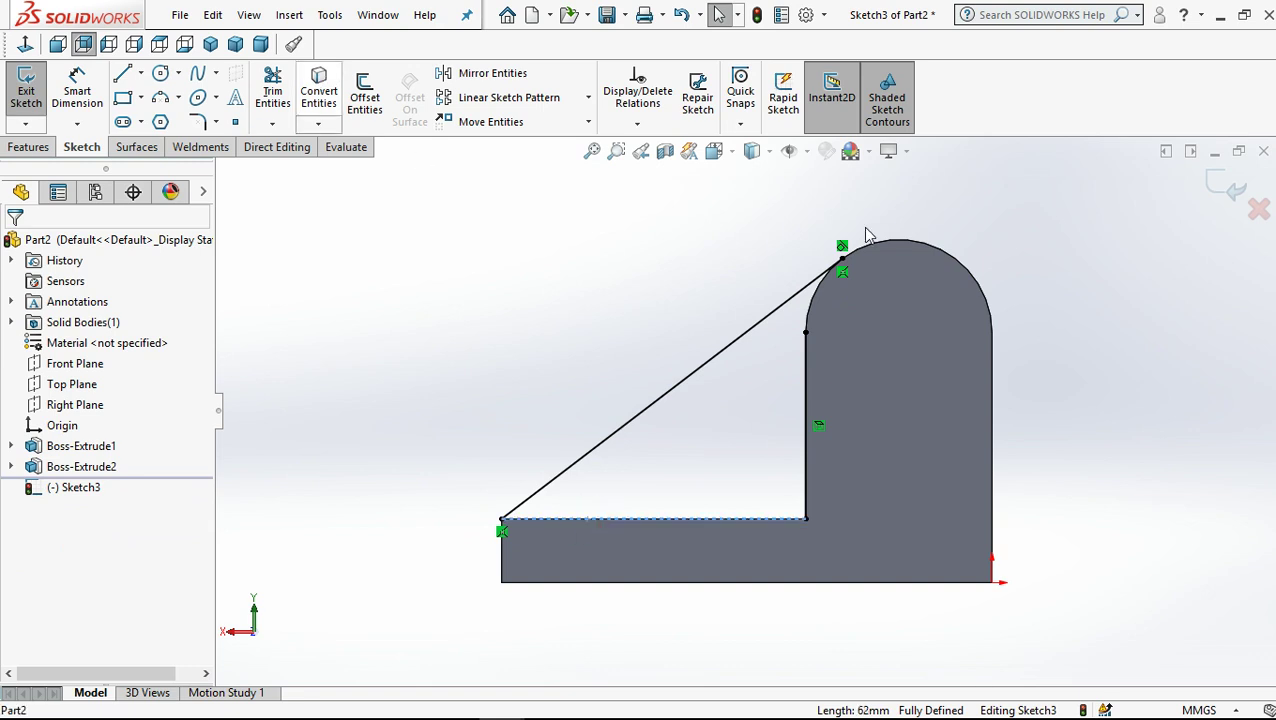
pyautogui.click(900, 241)
pyautogui.click(320, 88)
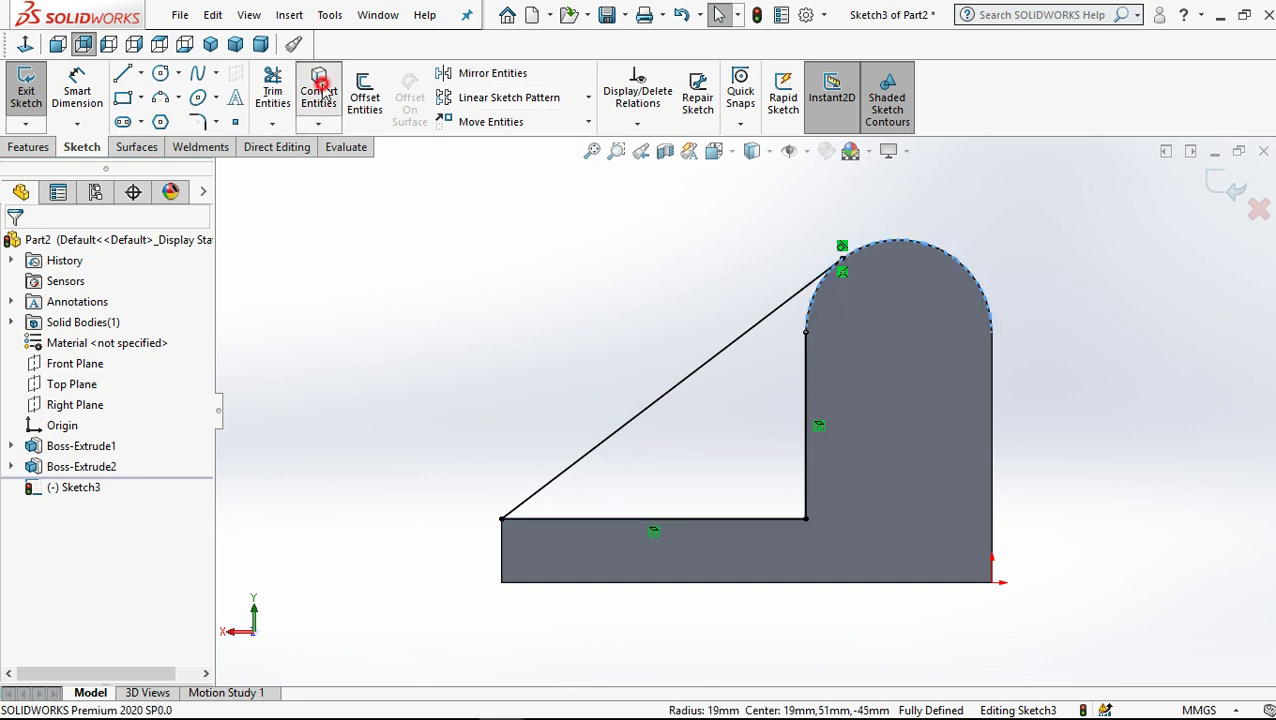
pyautogui.click(274, 90)
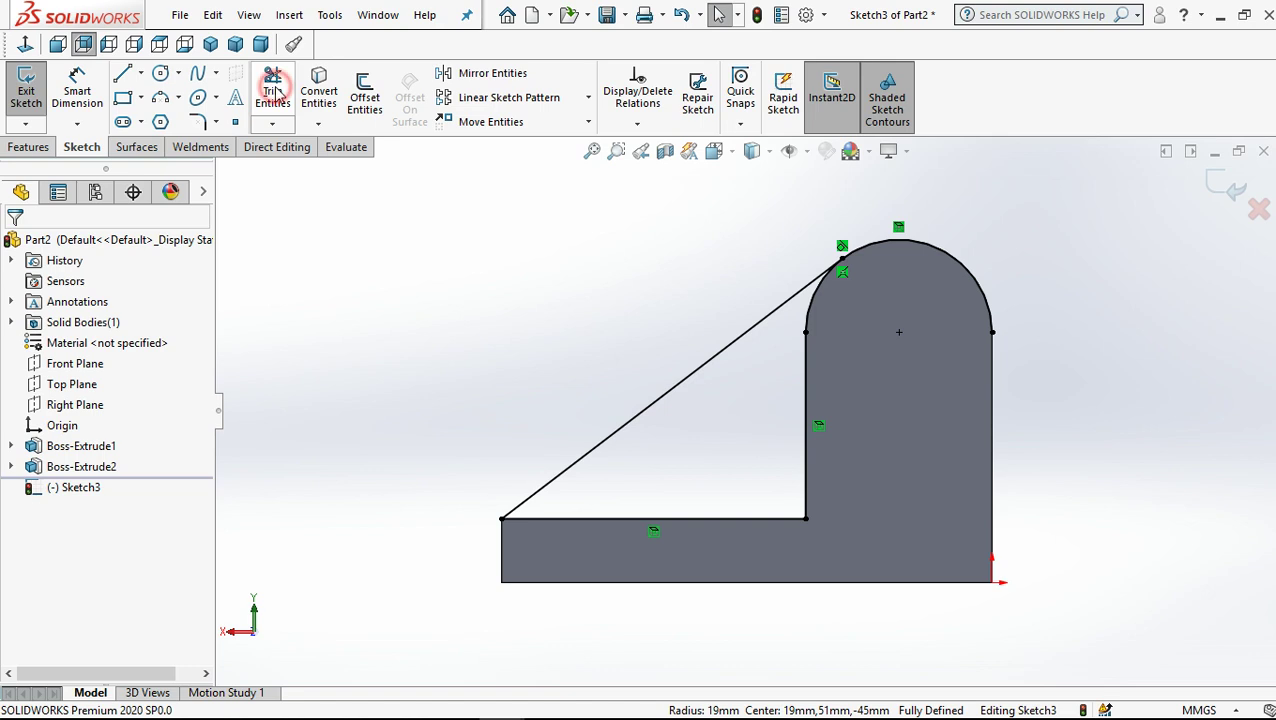
pyautogui.click(940, 250)
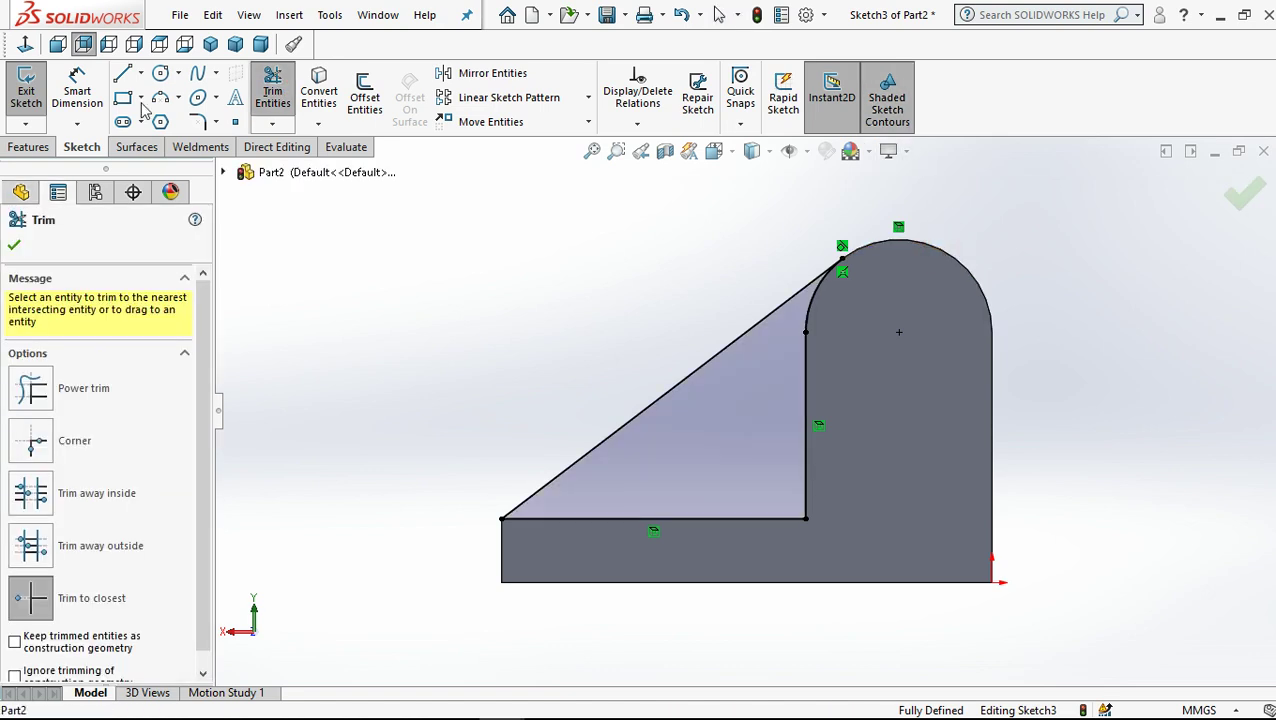
pyautogui.click(28, 147)
pyautogui.click(34, 92)
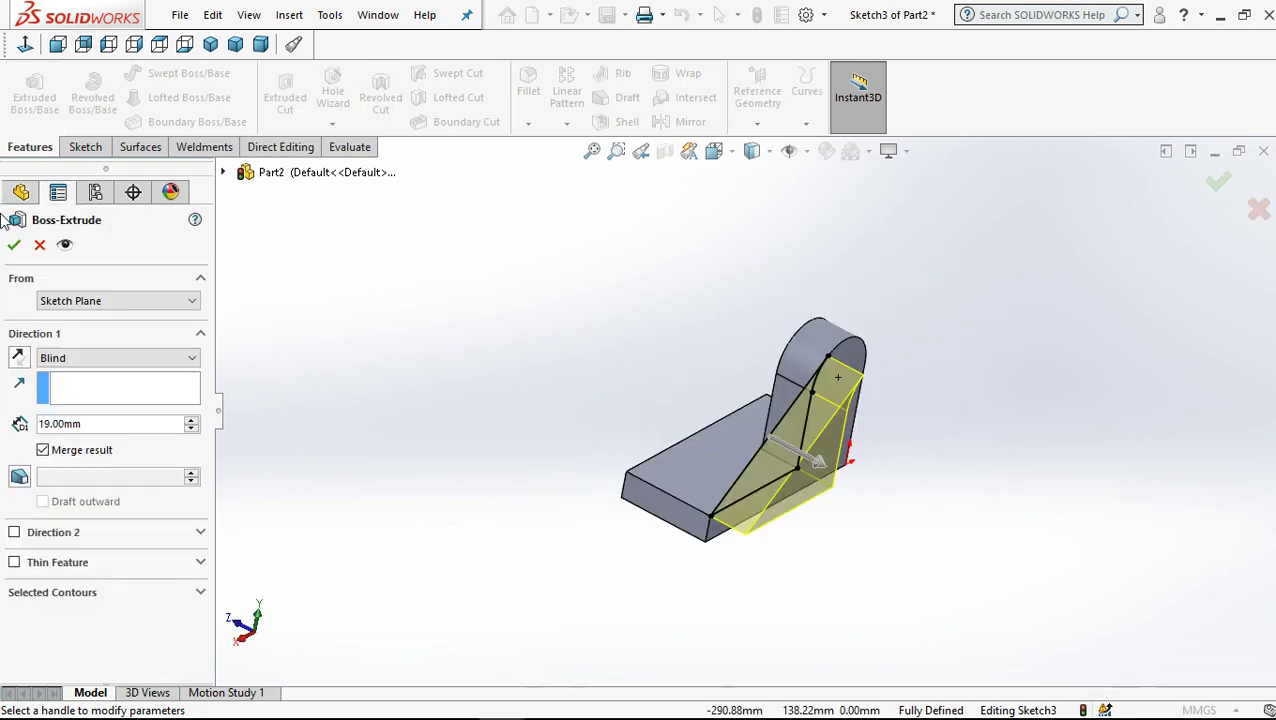
# Step: Extrude the gusset sketch 10 mm Blind, reversed into the bracket
pyautogui.click(17, 359)
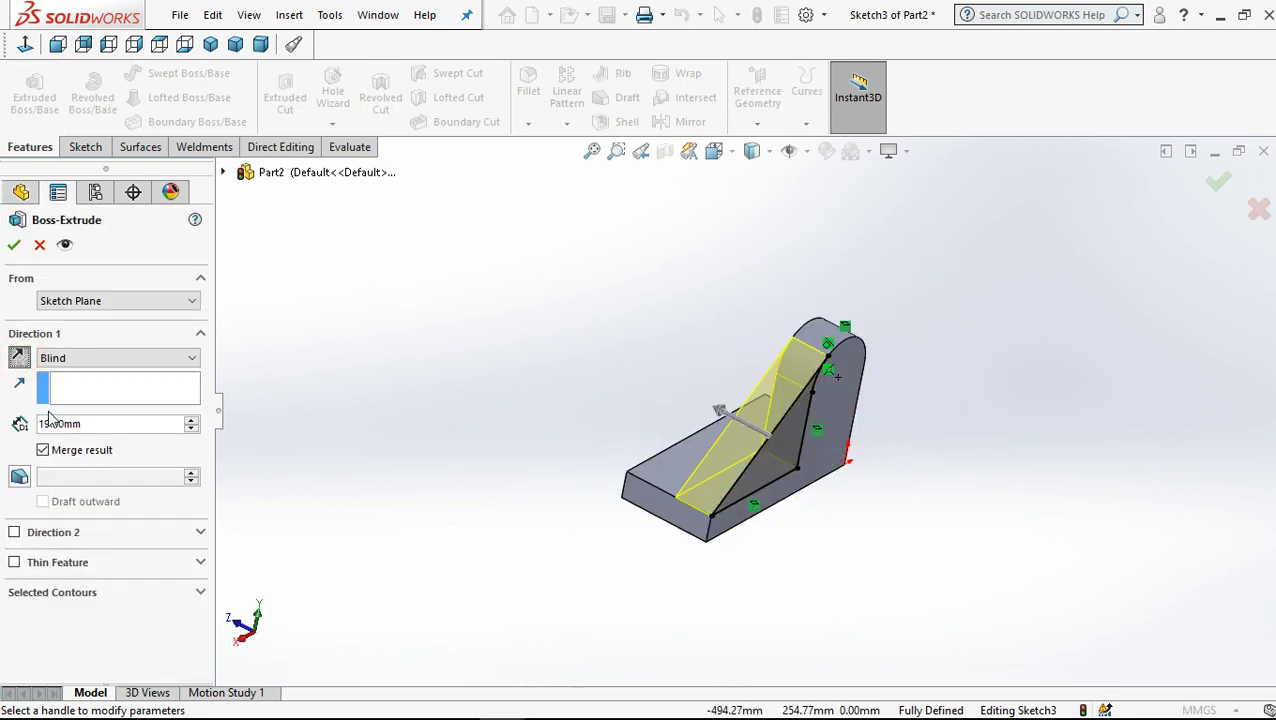
pyautogui.press('Tab')
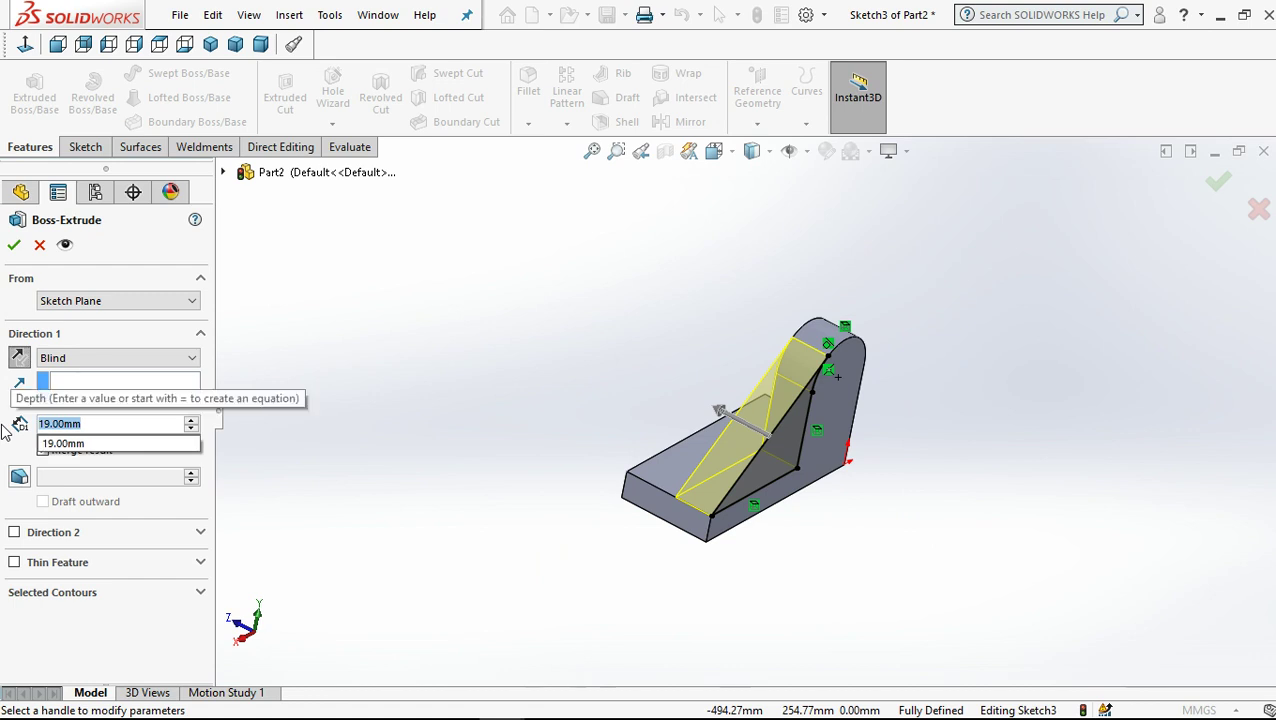
pyautogui.write('10')
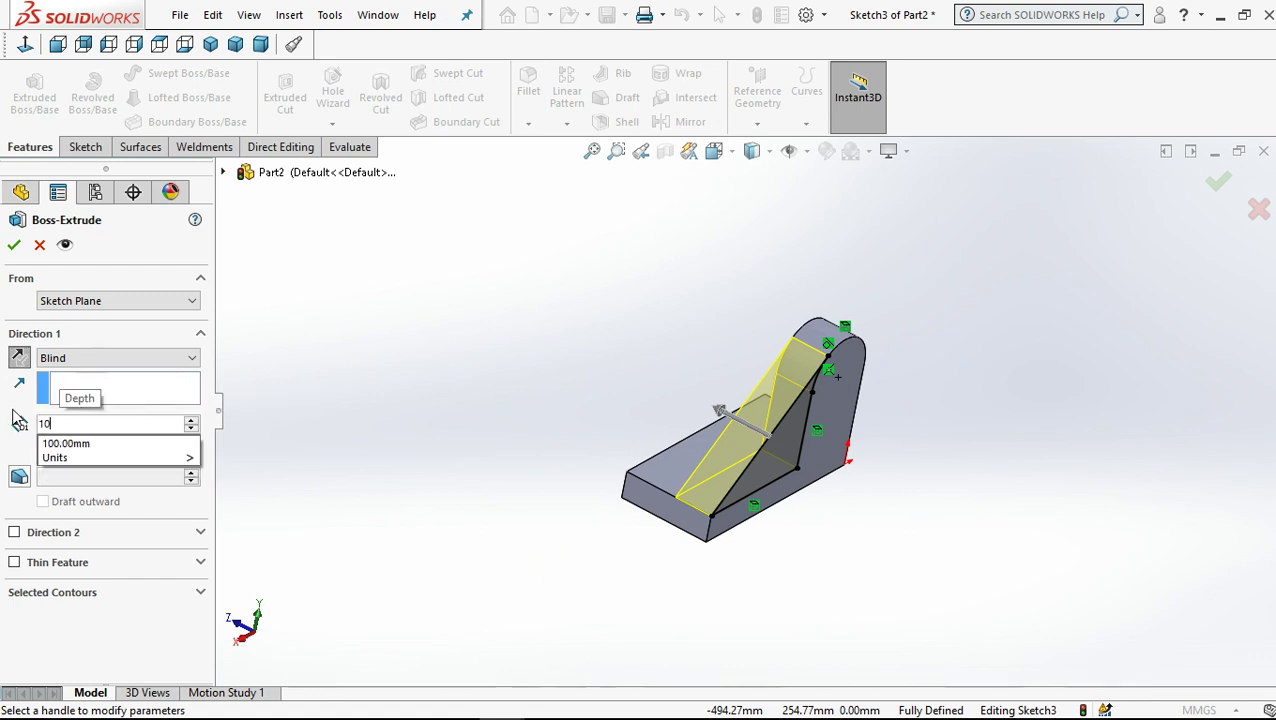
pyautogui.press('Return')
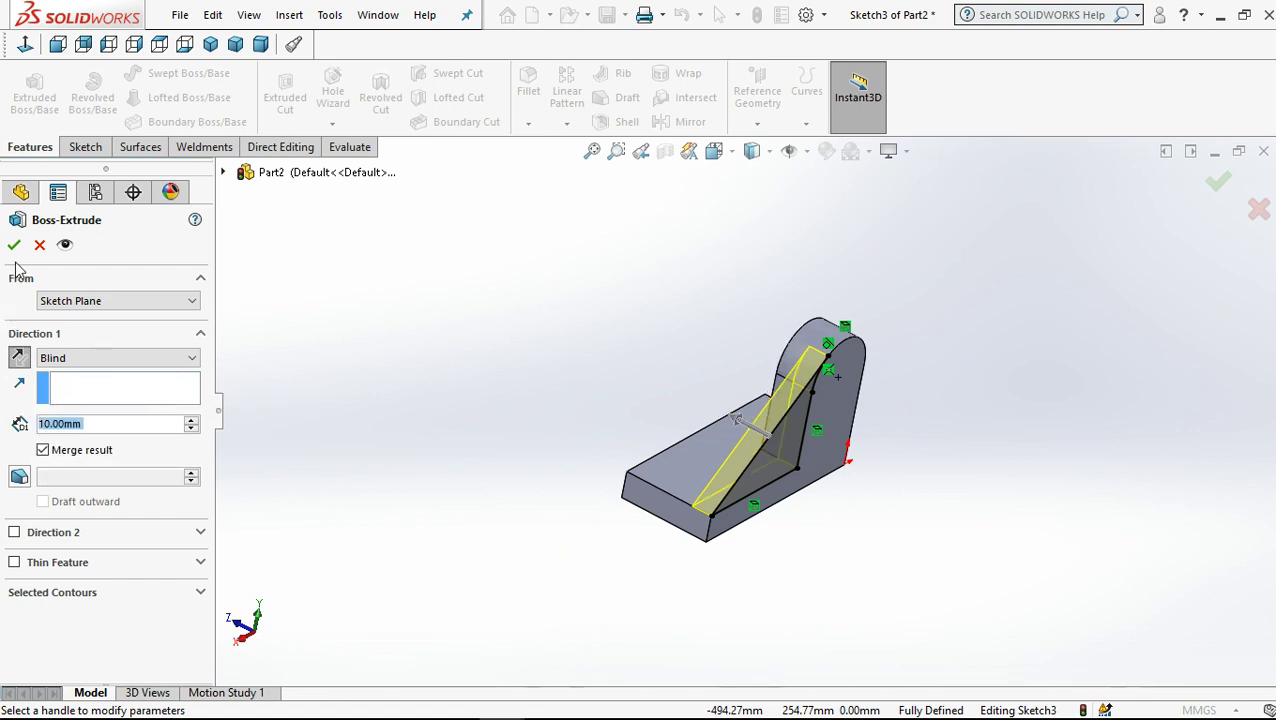
pyautogui.click(14, 248)
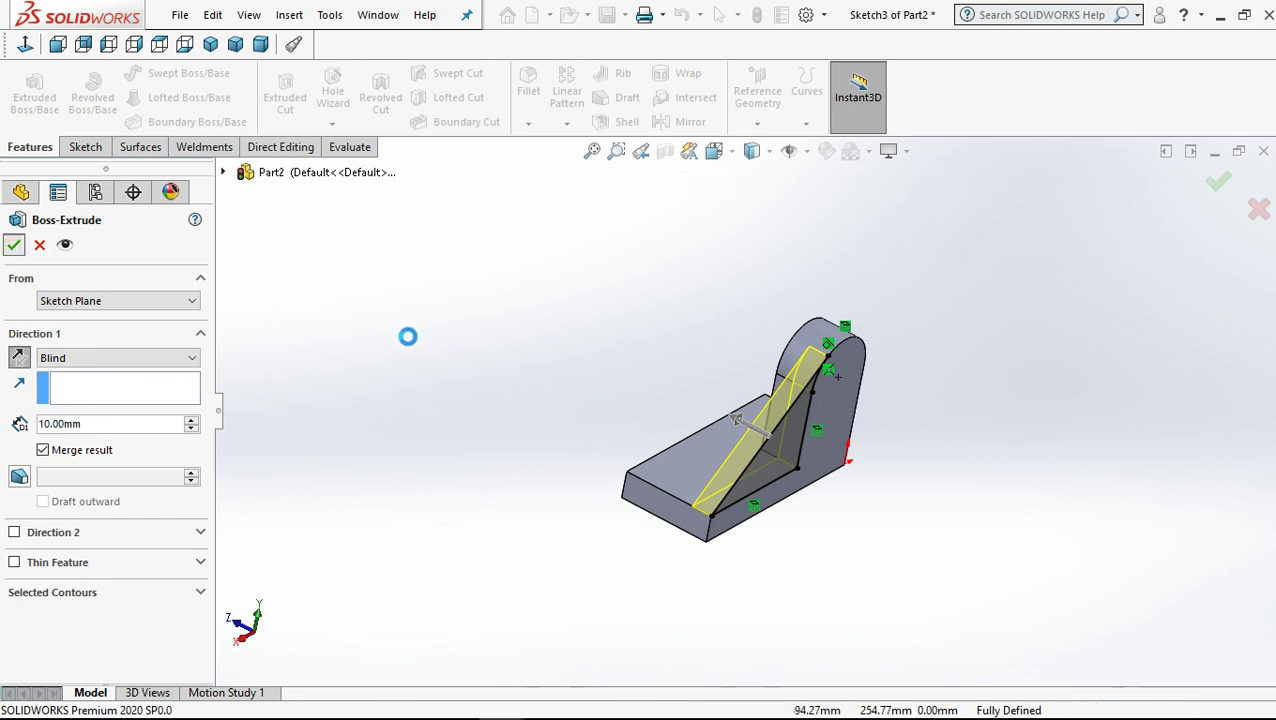
pyautogui.click(453, 329)
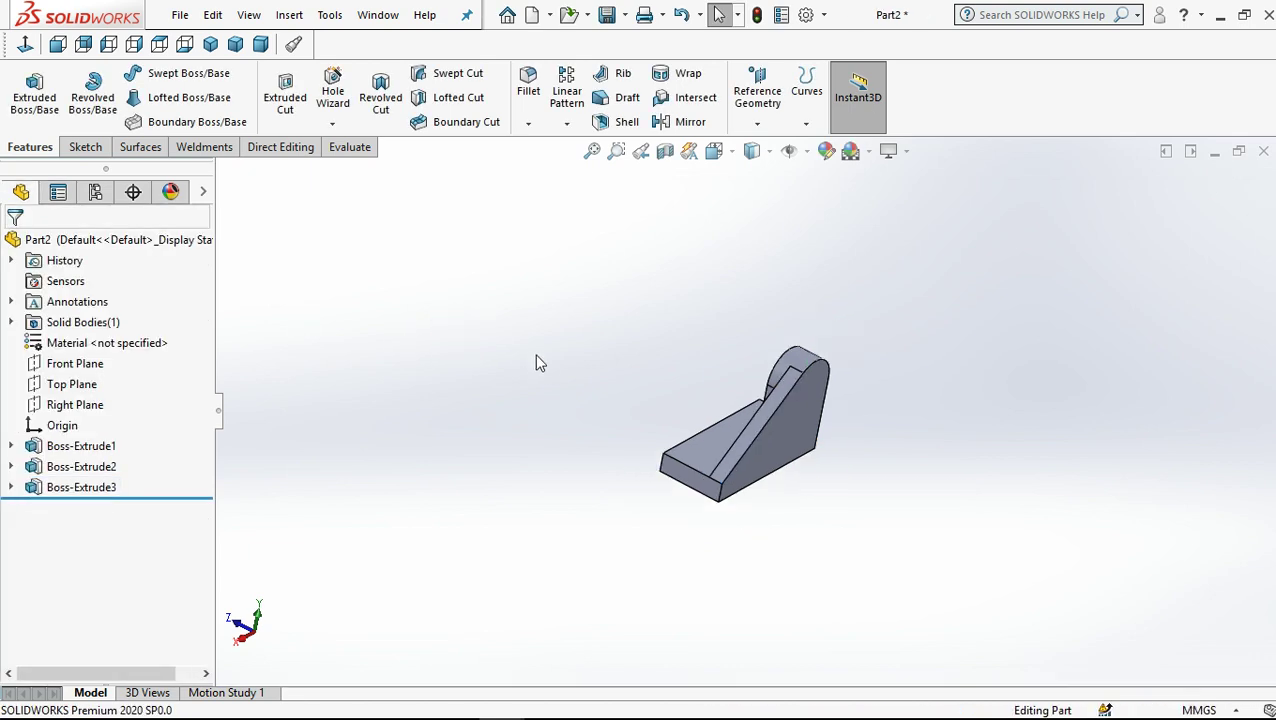
# Step: Fillet the short edge at the base's free end with a 19 mm radius
pyautogui.moveTo(544, 370)
pyautogui.mouseDown(button='middle')
pyautogui.moveTo(677, 501)
pyautogui.moveTo(889, 390)
pyautogui.mouseUp(button='middle')
pyautogui.scroll(-2, 775, 365)
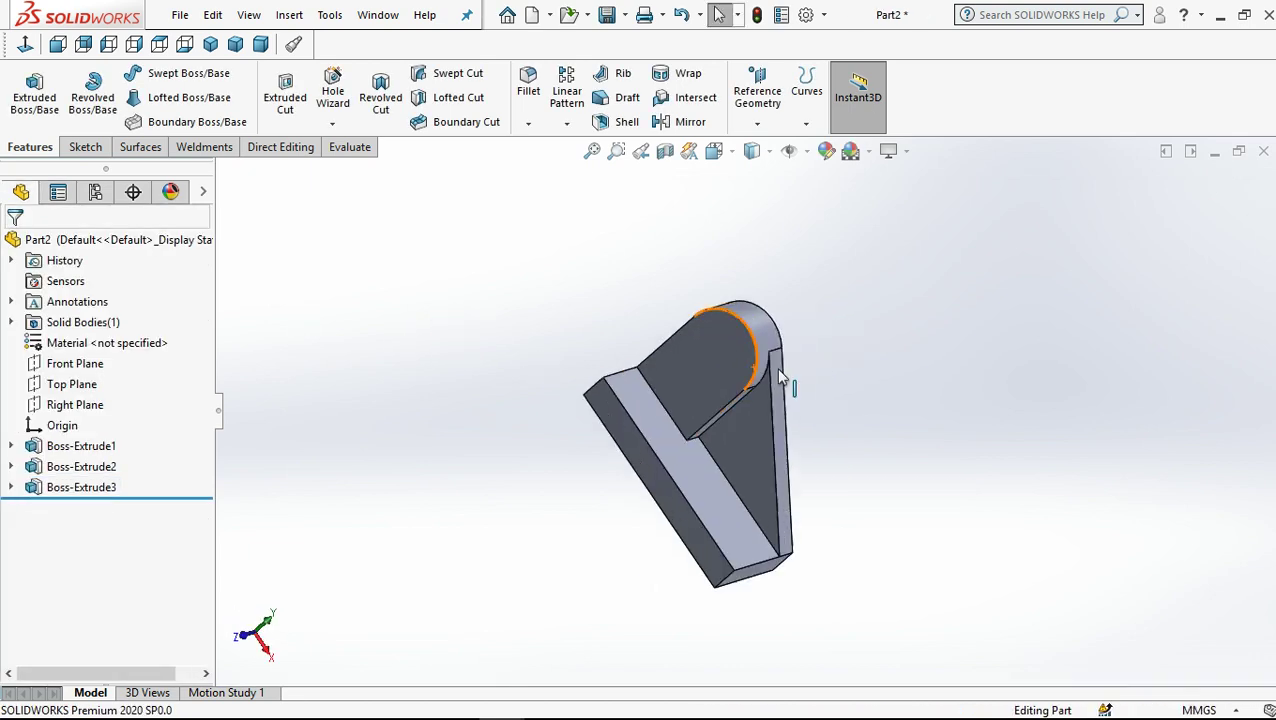
pyautogui.scroll(-4, 782, 378)
pyautogui.scroll(4, 688, 383)
pyautogui.moveTo(820, 500); pyautogui.dragTo(905, 583, button='middle')
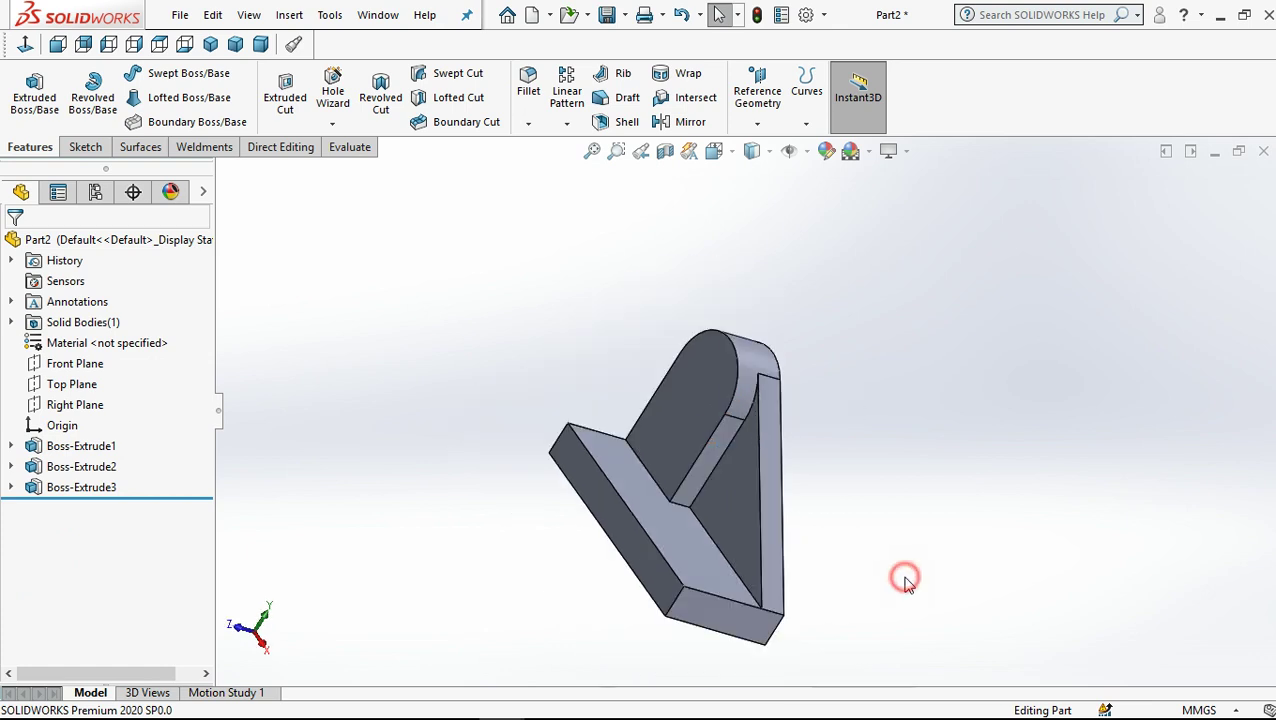
pyautogui.click(670, 600)
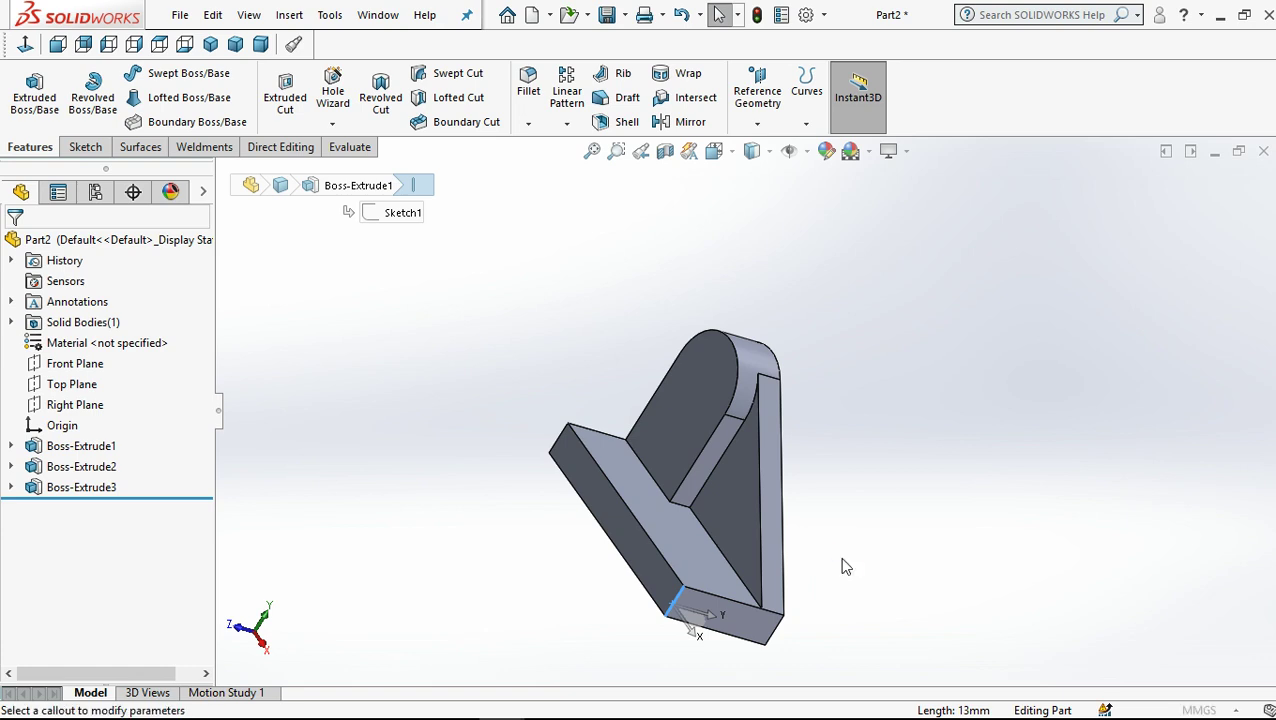
pyautogui.write('1')
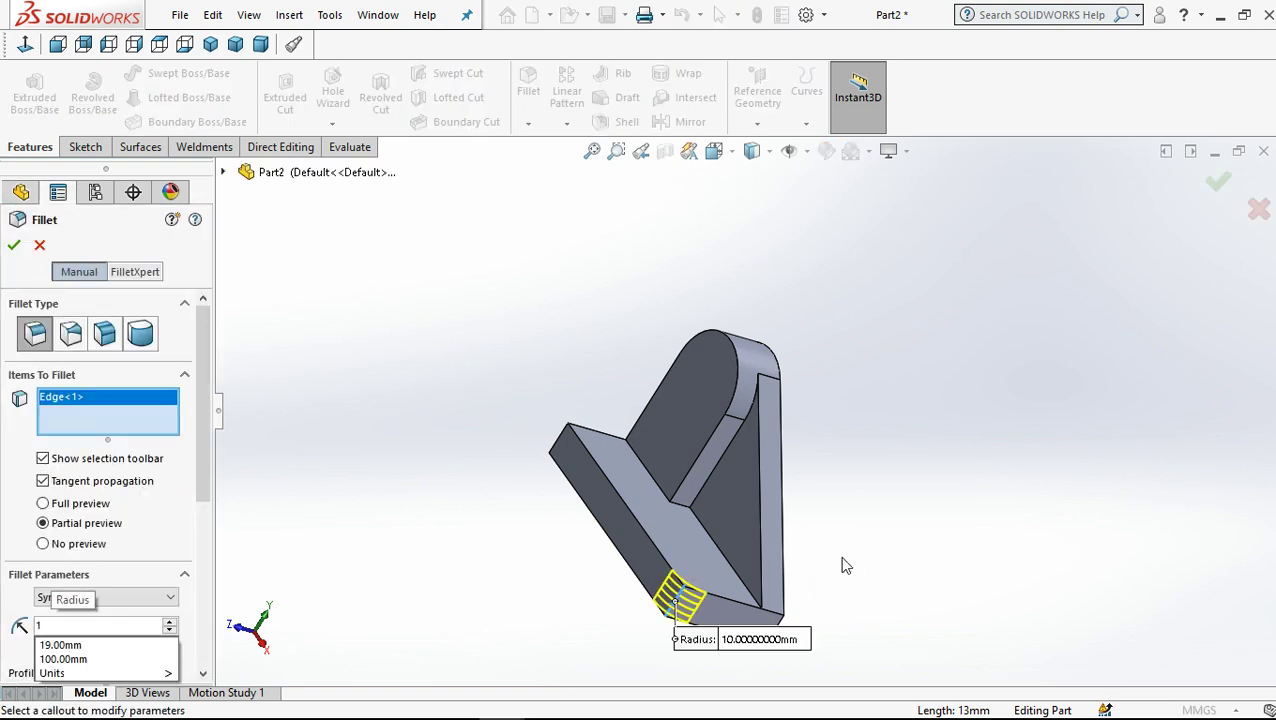
pyautogui.write('9')
pyautogui.click(842, 524)
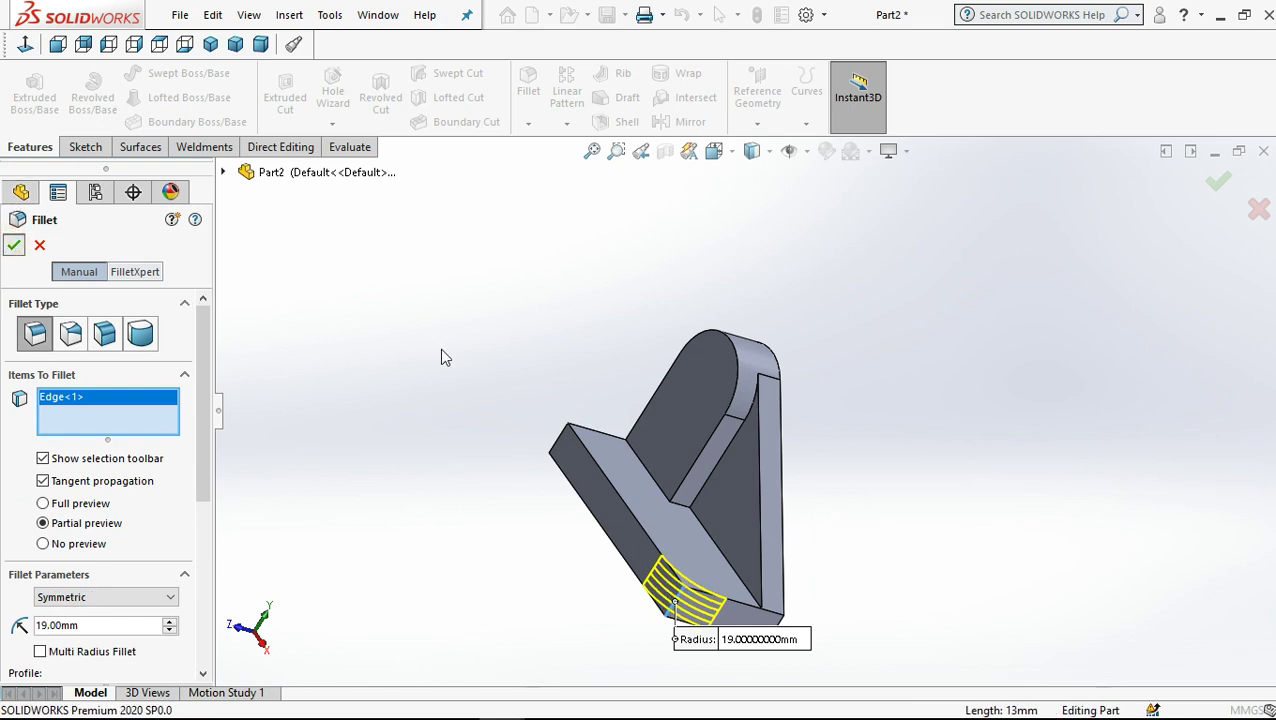
pyautogui.click(698, 552)
# Step: Start a sketch on the base's top face, view it normal, and draw a circle near the rounded end
pyautogui.click(57, 46)
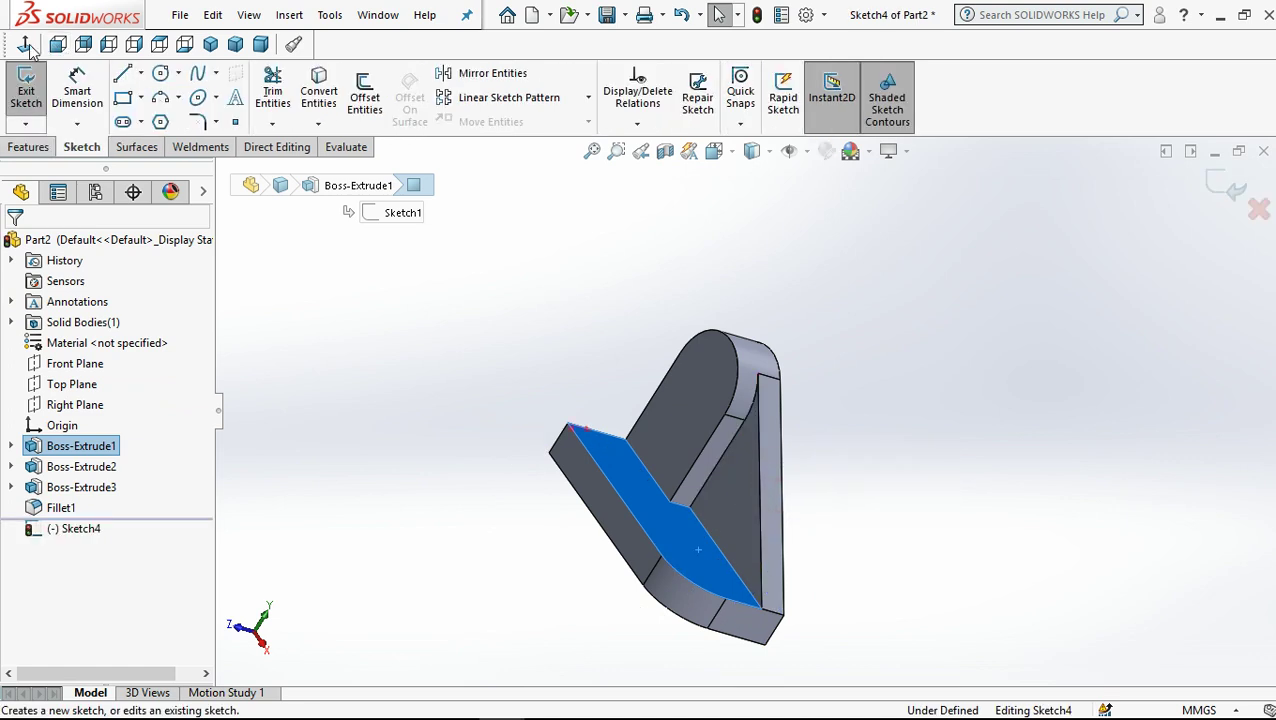
pyautogui.click(27, 45)
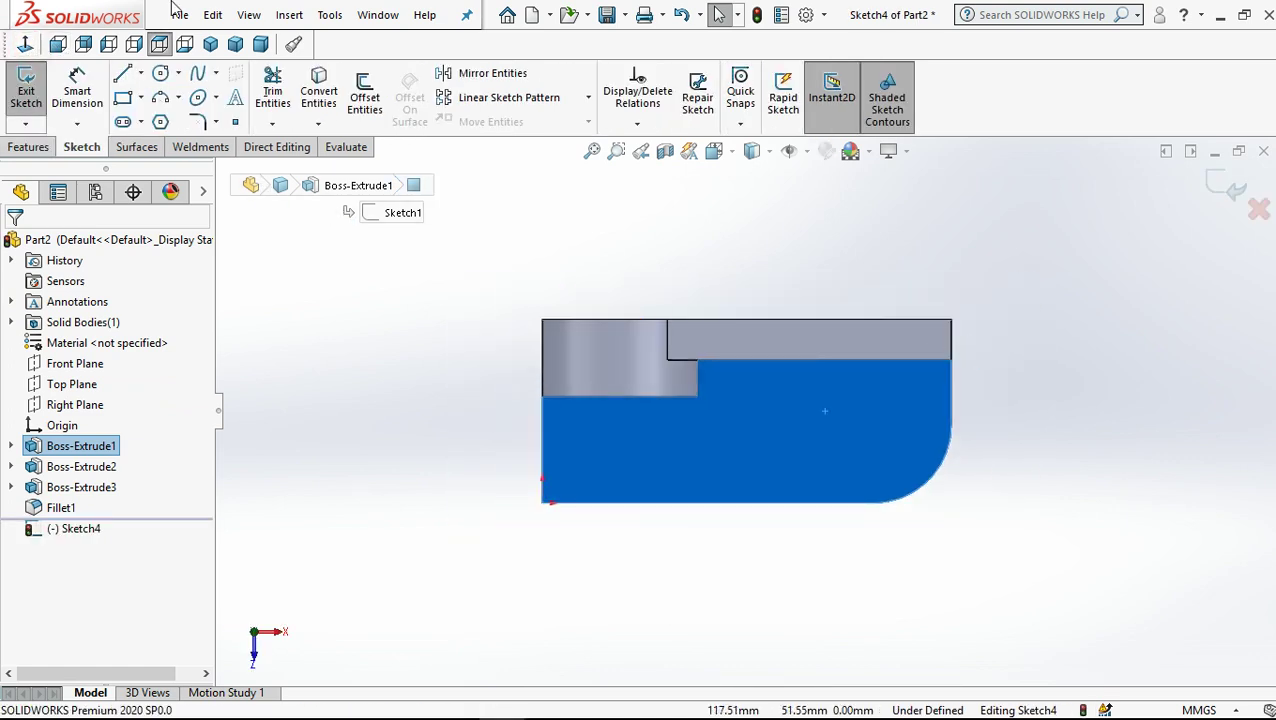
pyautogui.press('Escape')
pyautogui.click(160, 72)
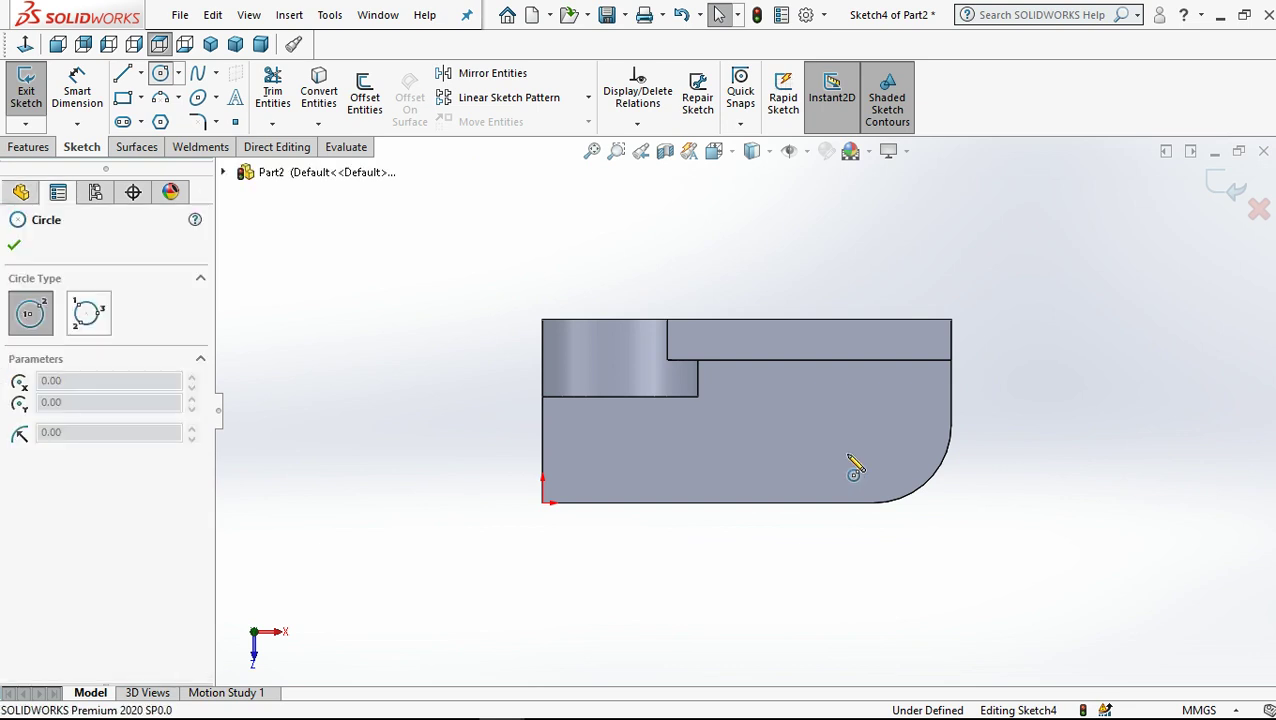
pyautogui.moveTo(865, 438); pyautogui.dragTo(895, 464)
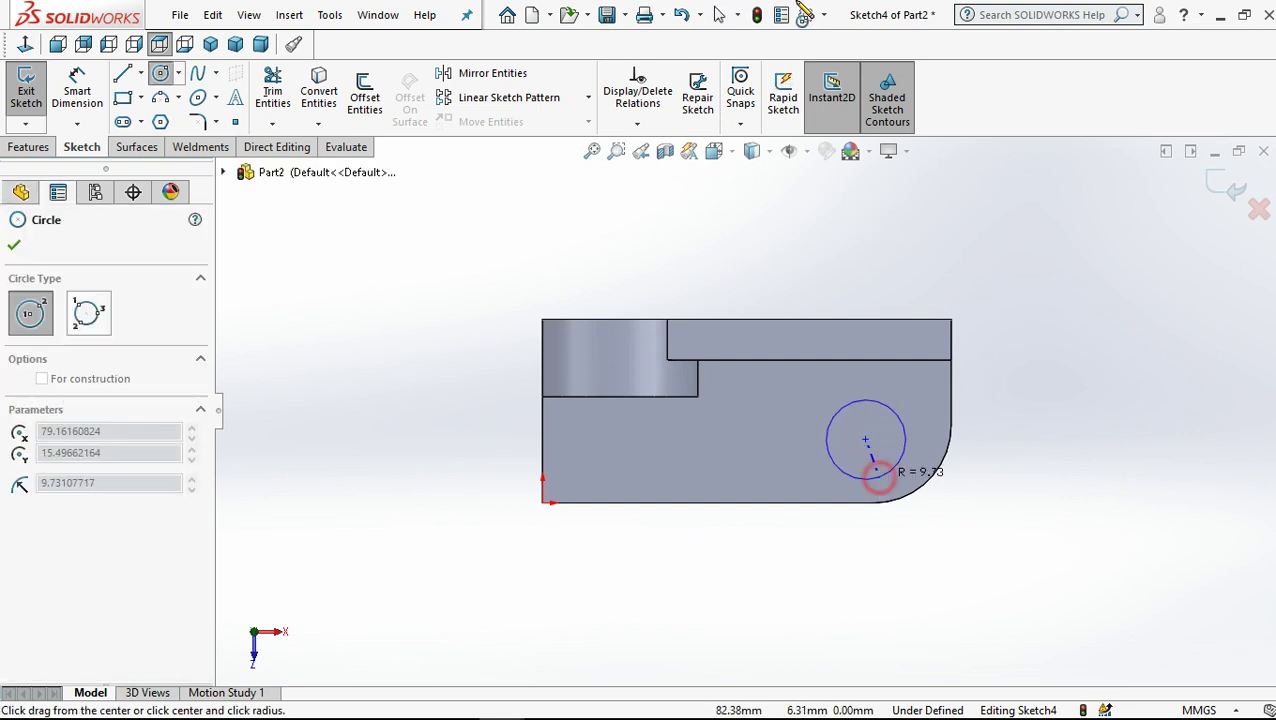
pyautogui.click(716, 16)
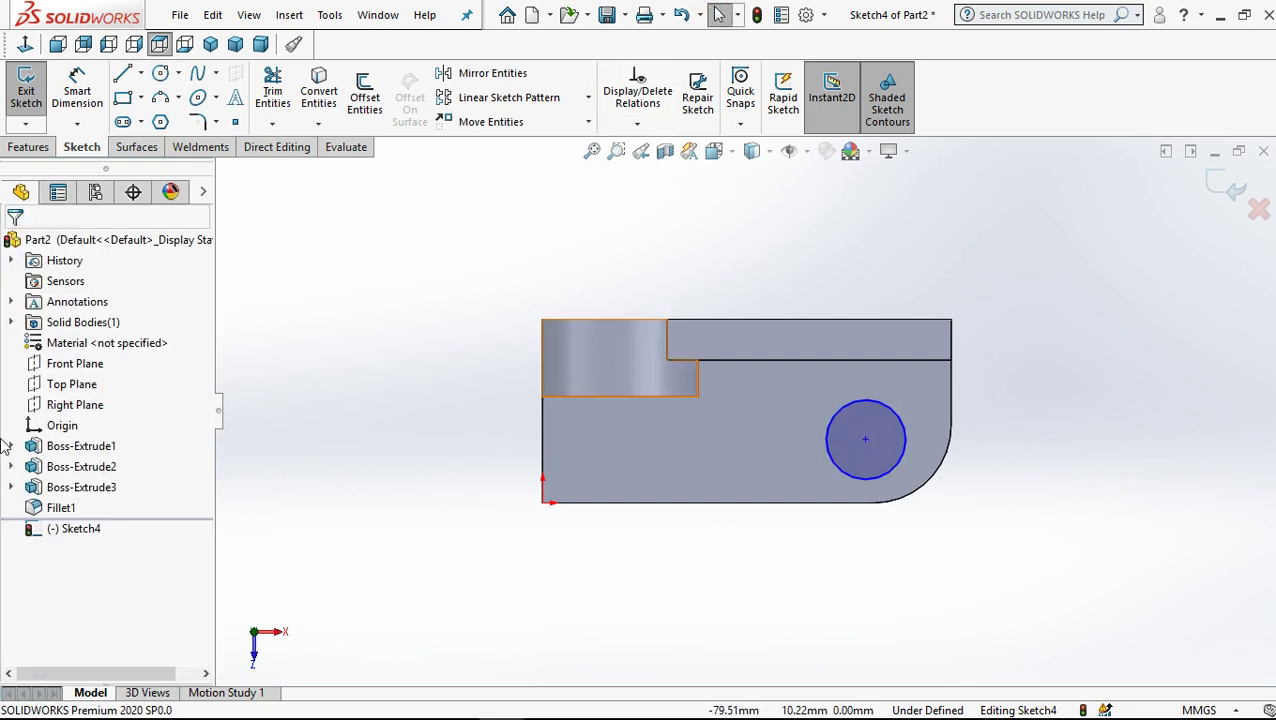
pyautogui.click(1083, 289)
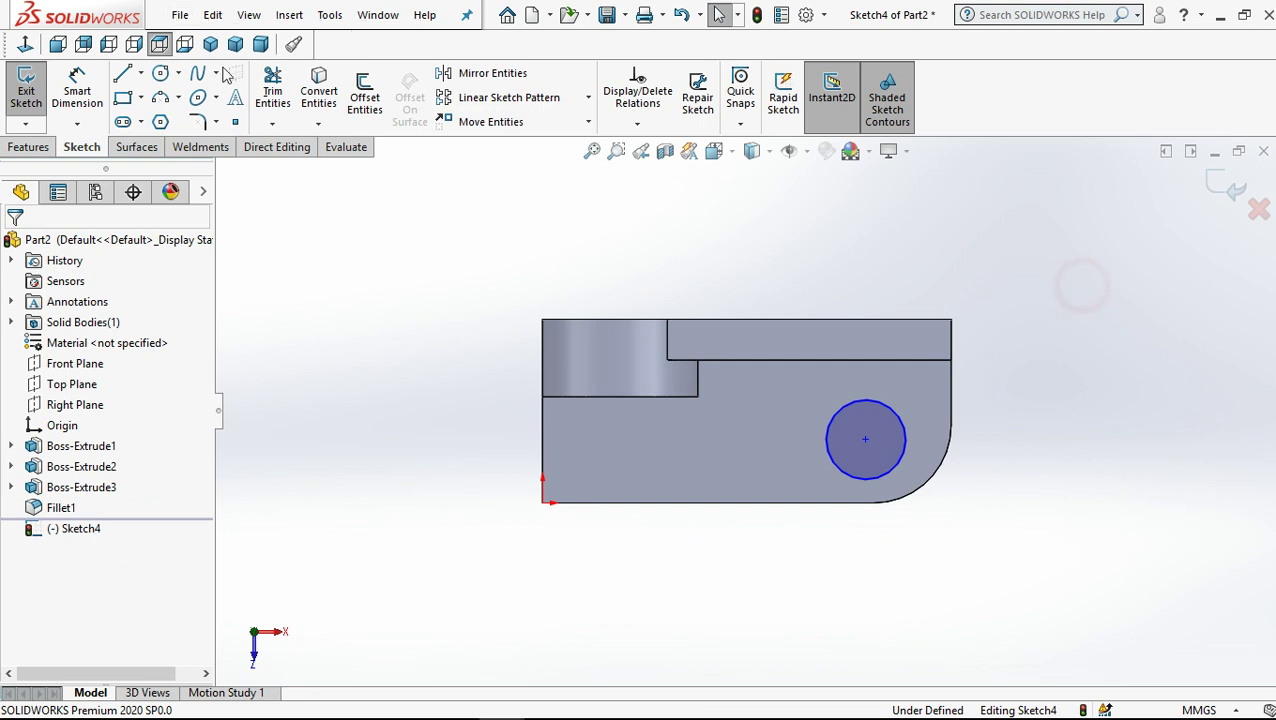
# Step: Dimension the circle's diameter to 20 mm
pyautogui.click(80, 88)
pyautogui.click(905, 452)
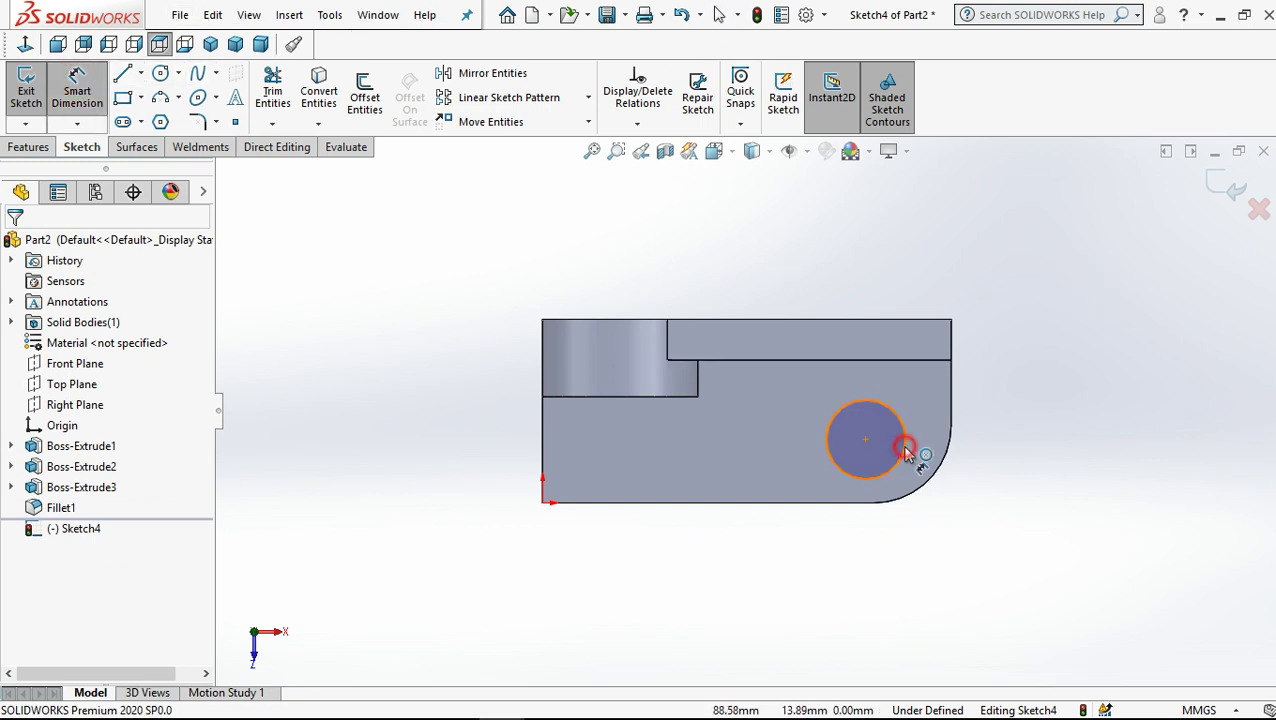
pyautogui.click(1022, 447)
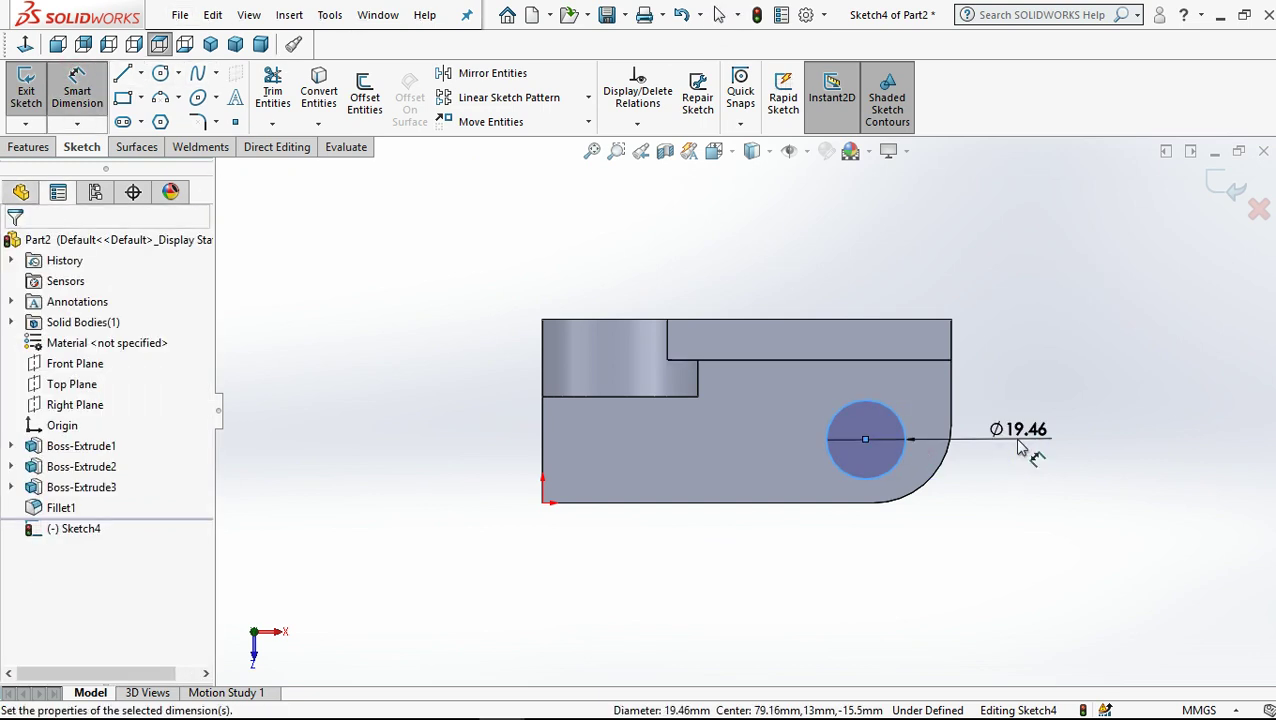
pyautogui.write('20')
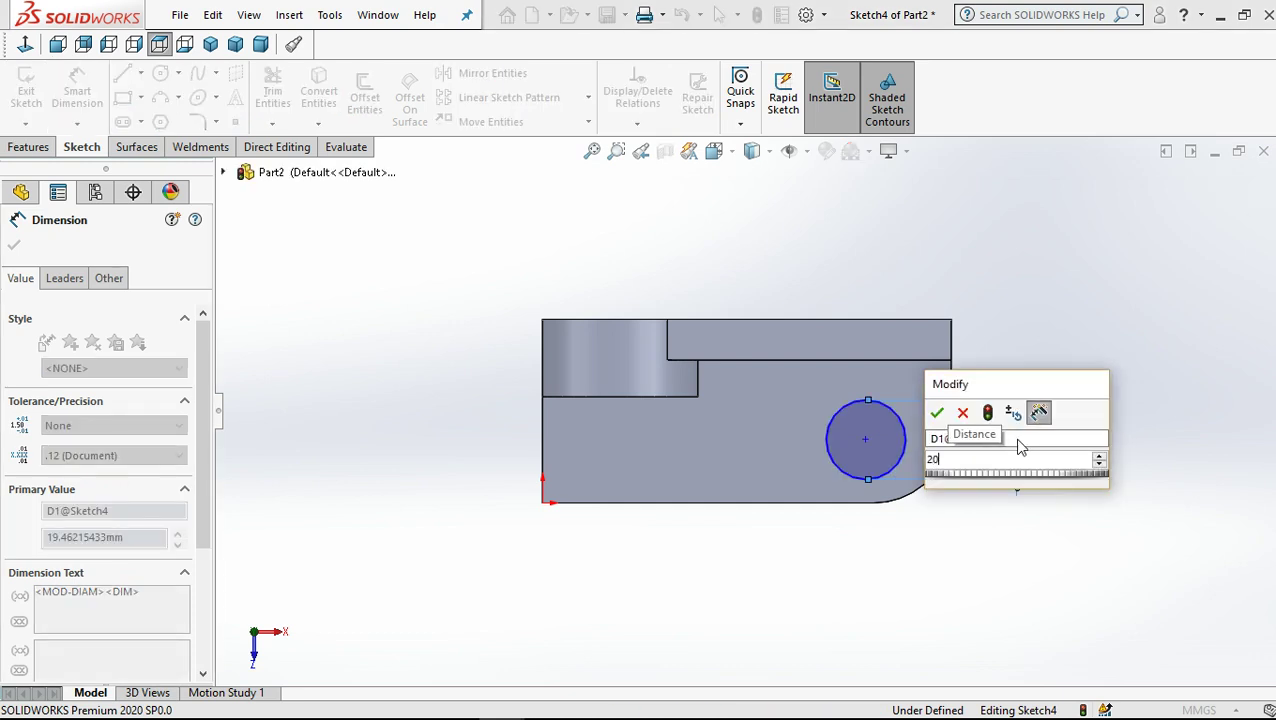
pyautogui.press('Return')
pyautogui.click(1057, 300)
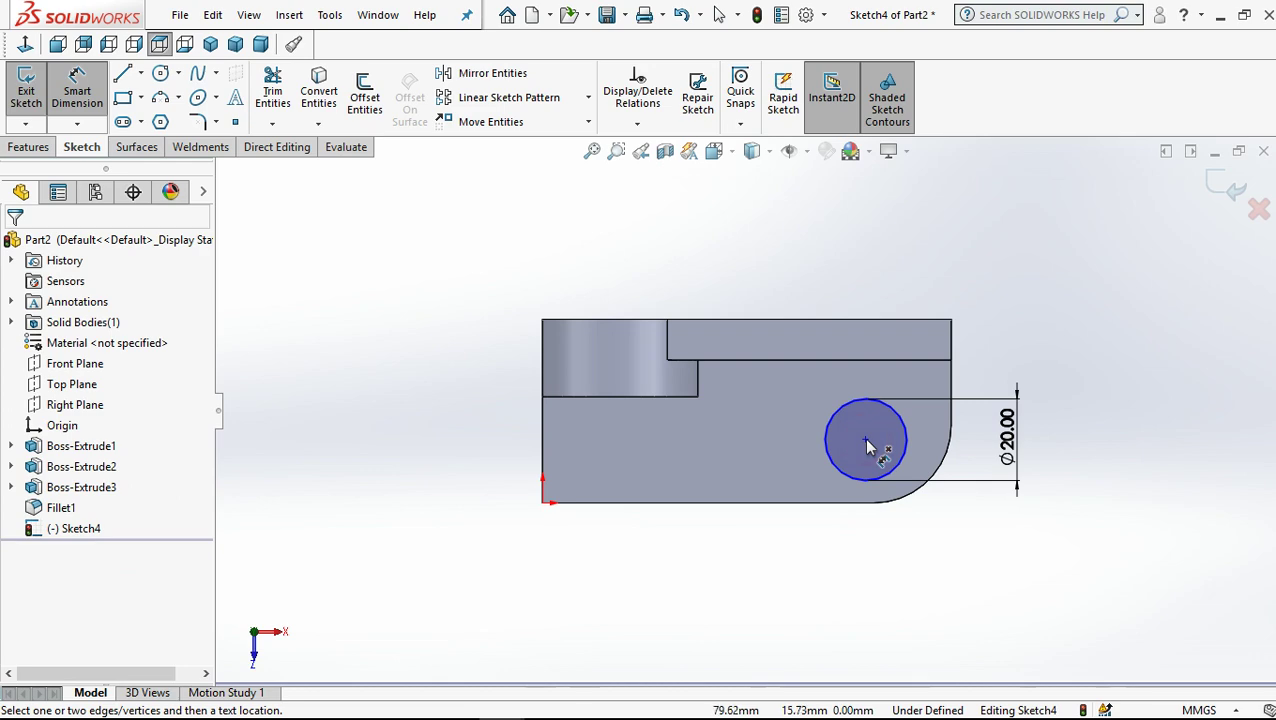
# Step: Locate the circle's centre 19 mm from the base's bottom edge and 19 mm from its right edge
pyautogui.click(866, 441)
pyautogui.click(869, 501)
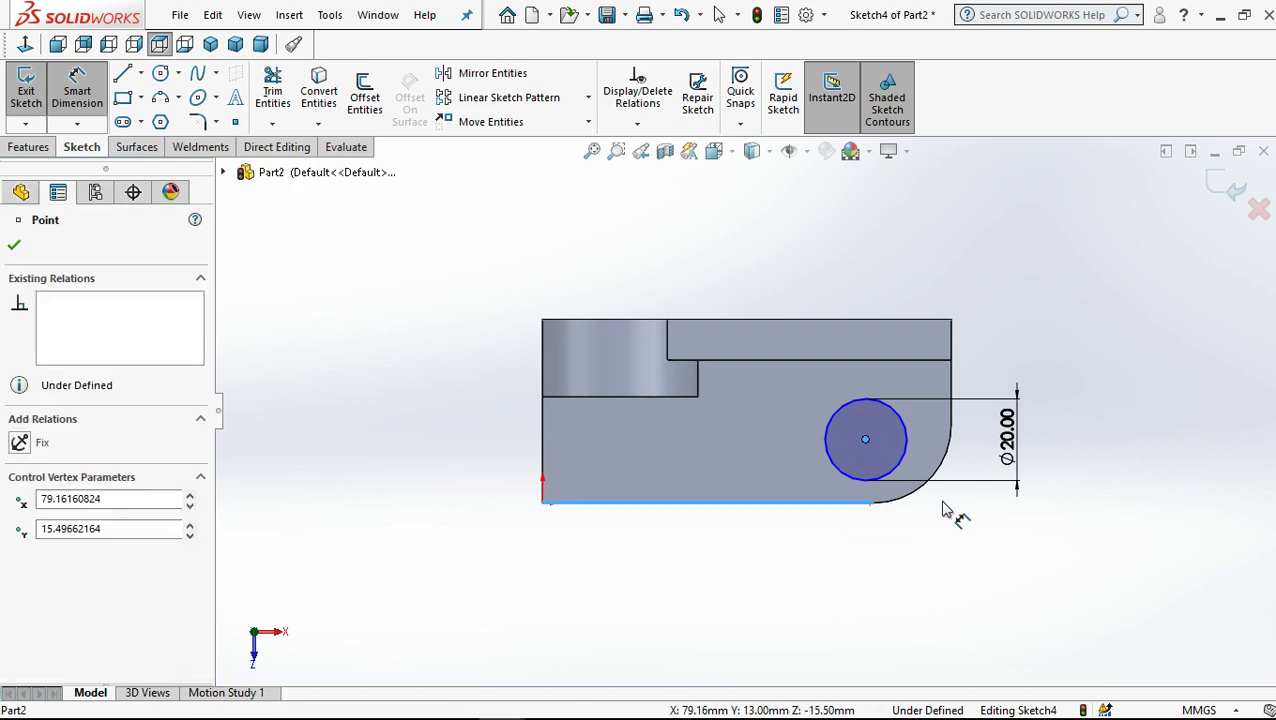
pyautogui.click(1153, 494)
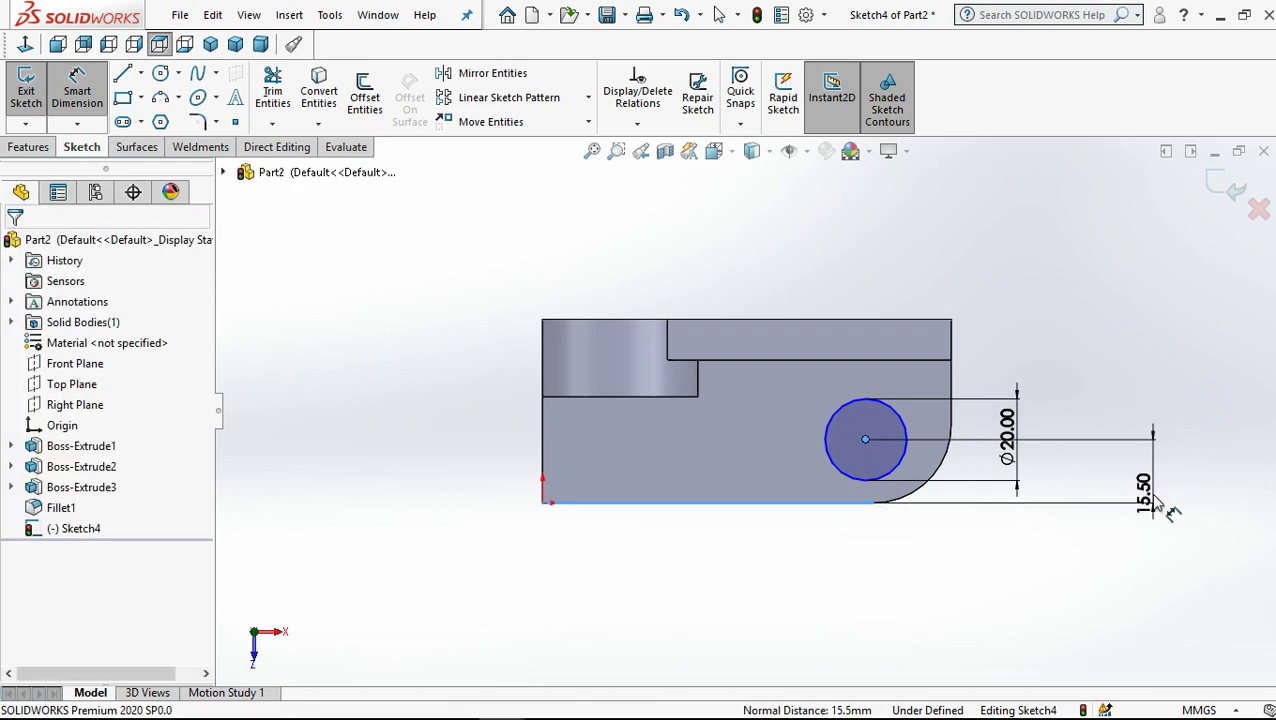
pyautogui.write('15')
pyautogui.press('Return')
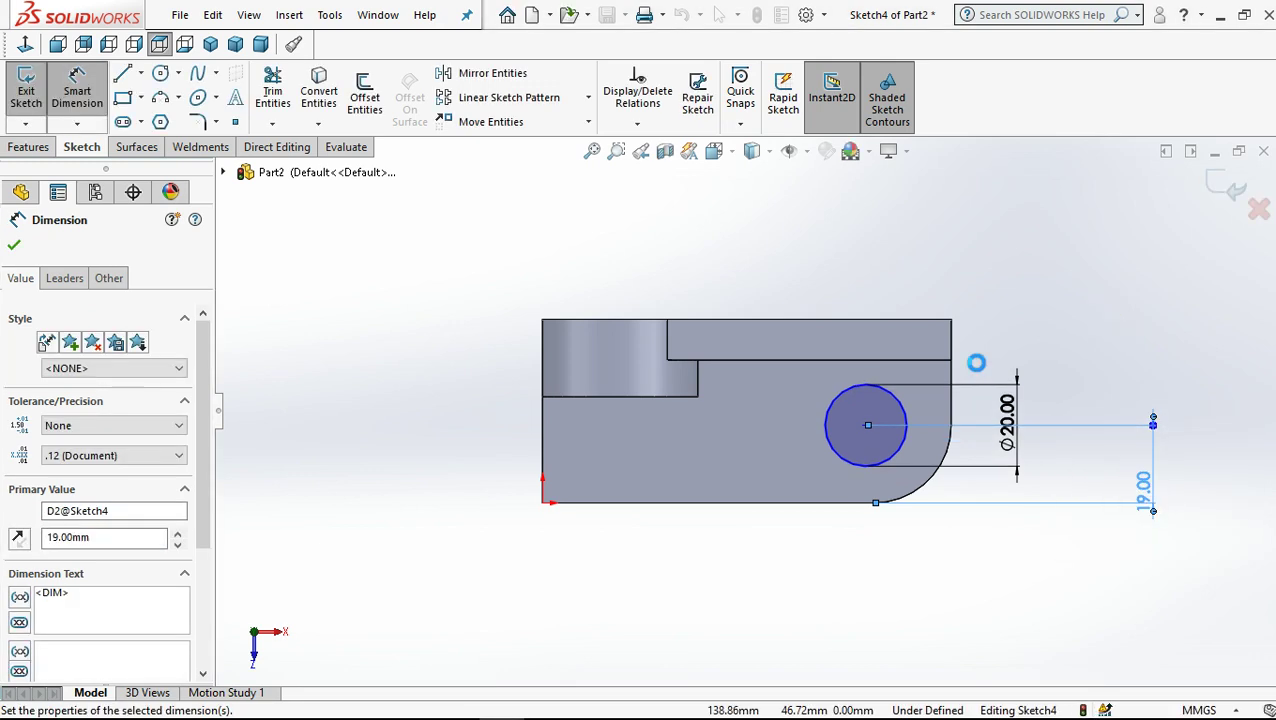
pyautogui.press('Escape')
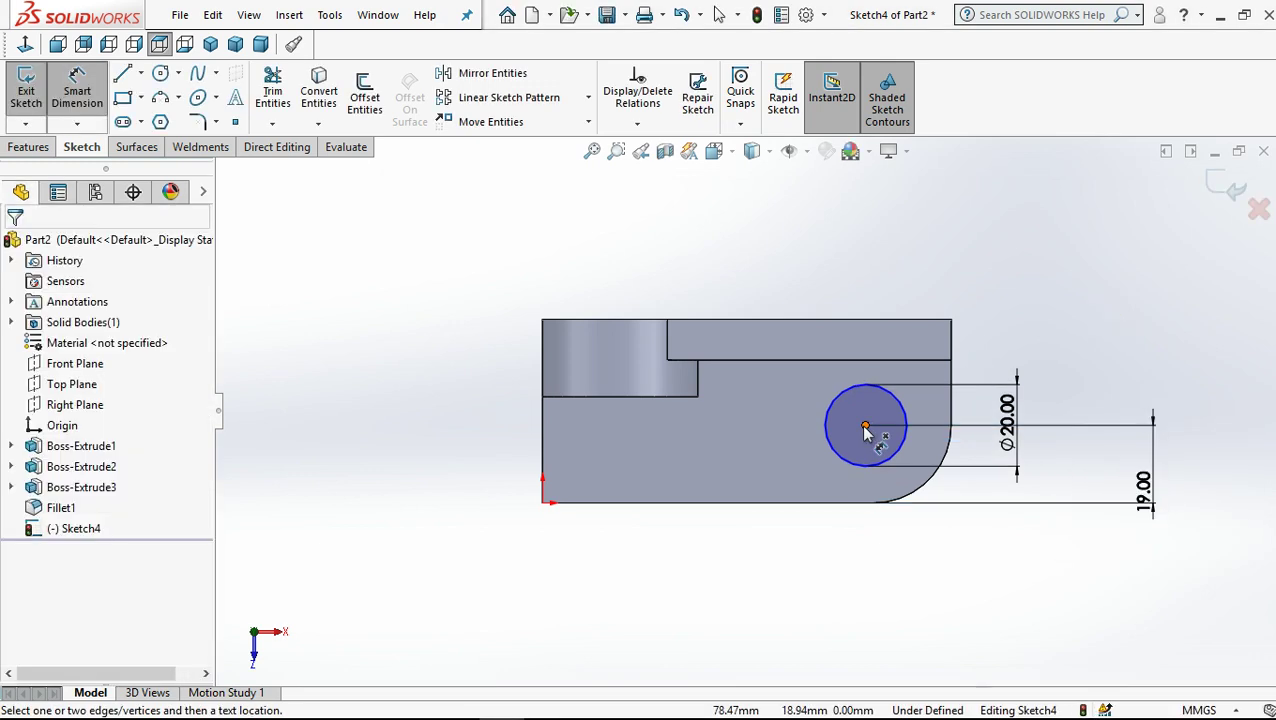
pyautogui.click(866, 426)
pyautogui.click(951, 415)
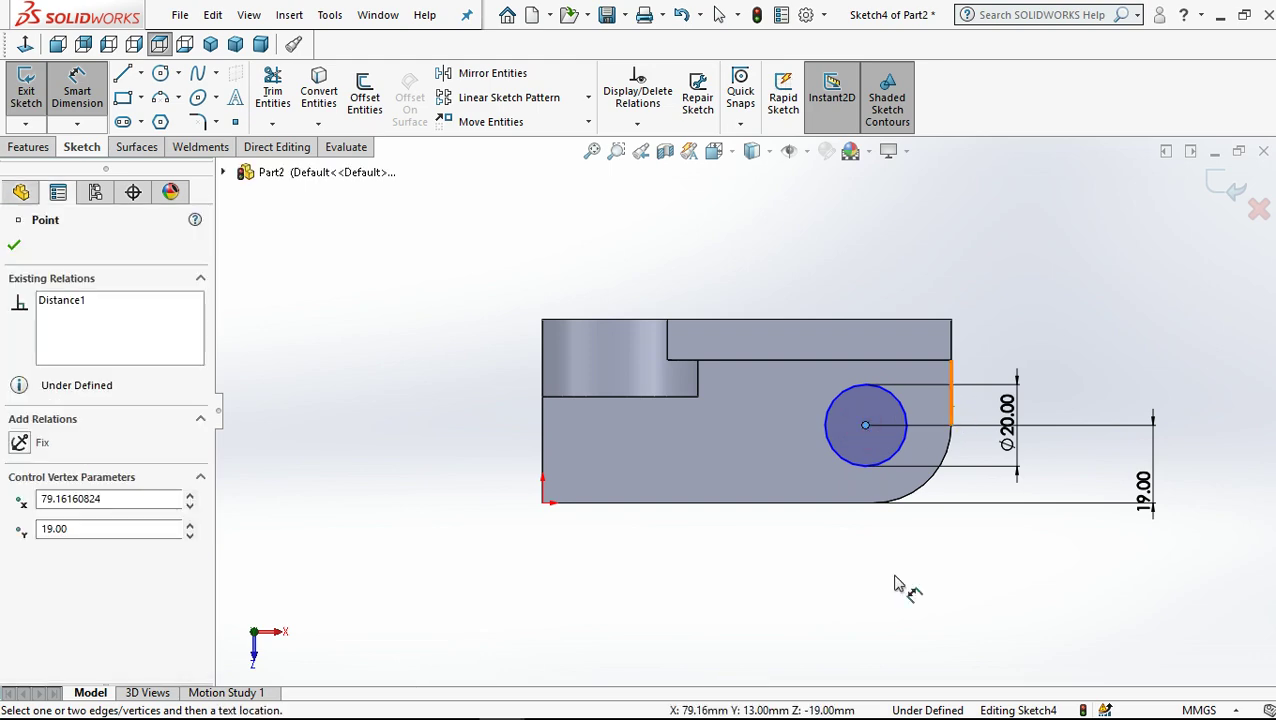
pyautogui.click(897, 585)
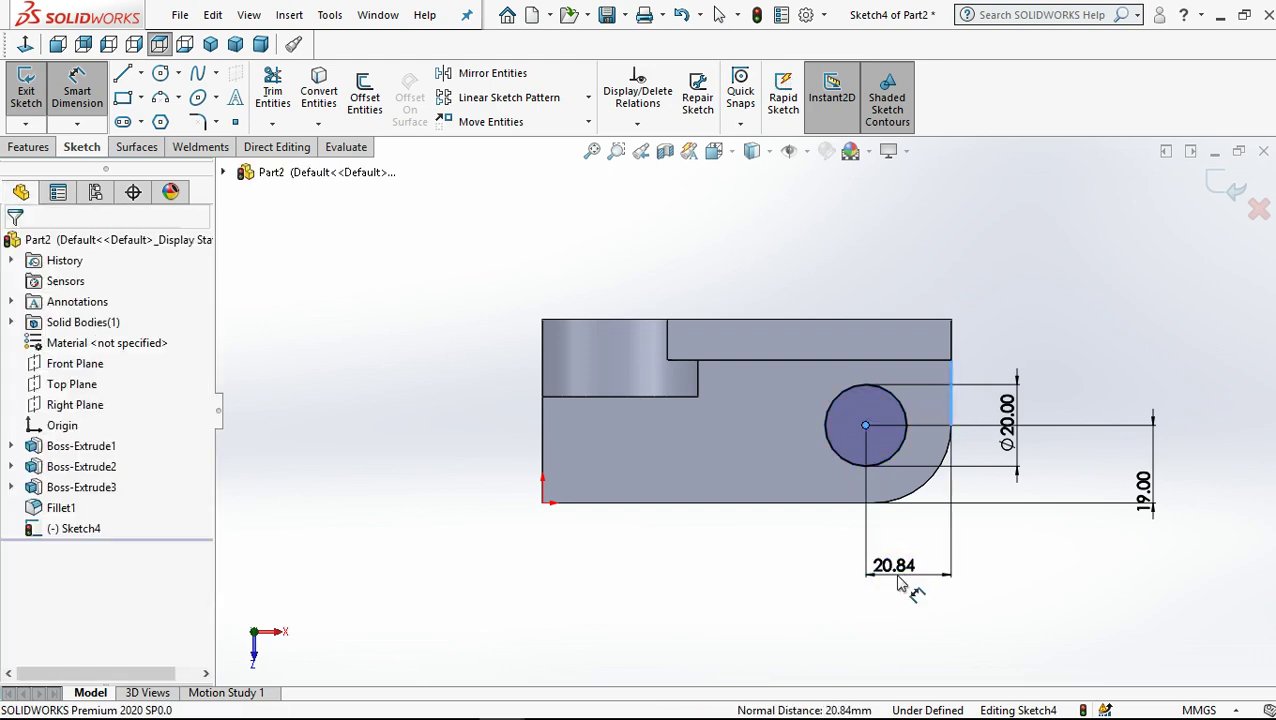
pyautogui.write('120.84')
pyautogui.write('19')
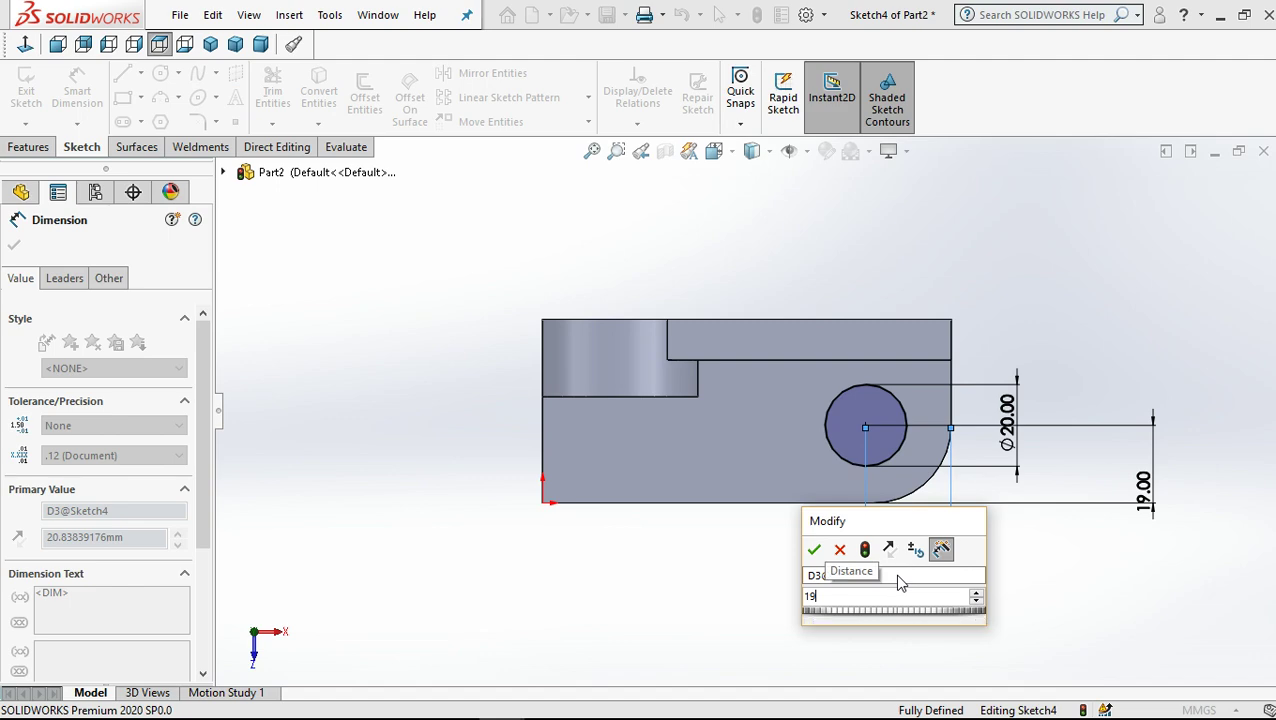
pyautogui.press('Return')
pyautogui.click(1051, 273)
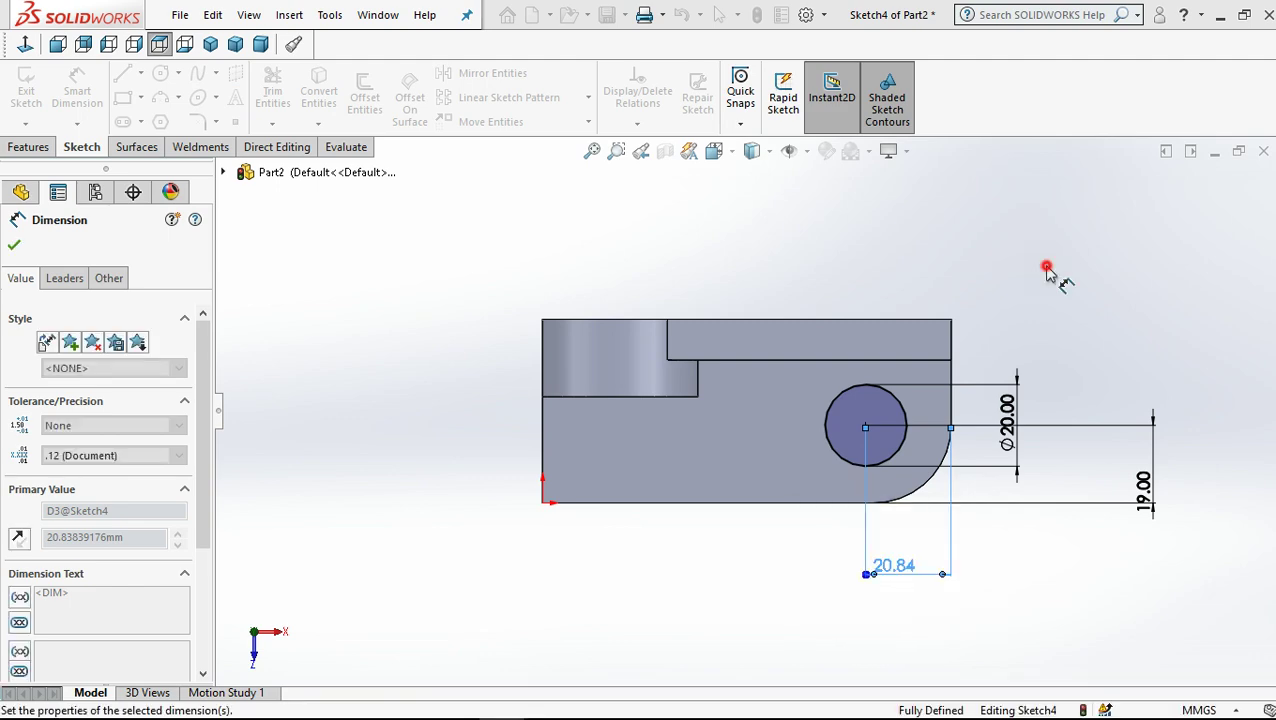
pyautogui.click(38, 147)
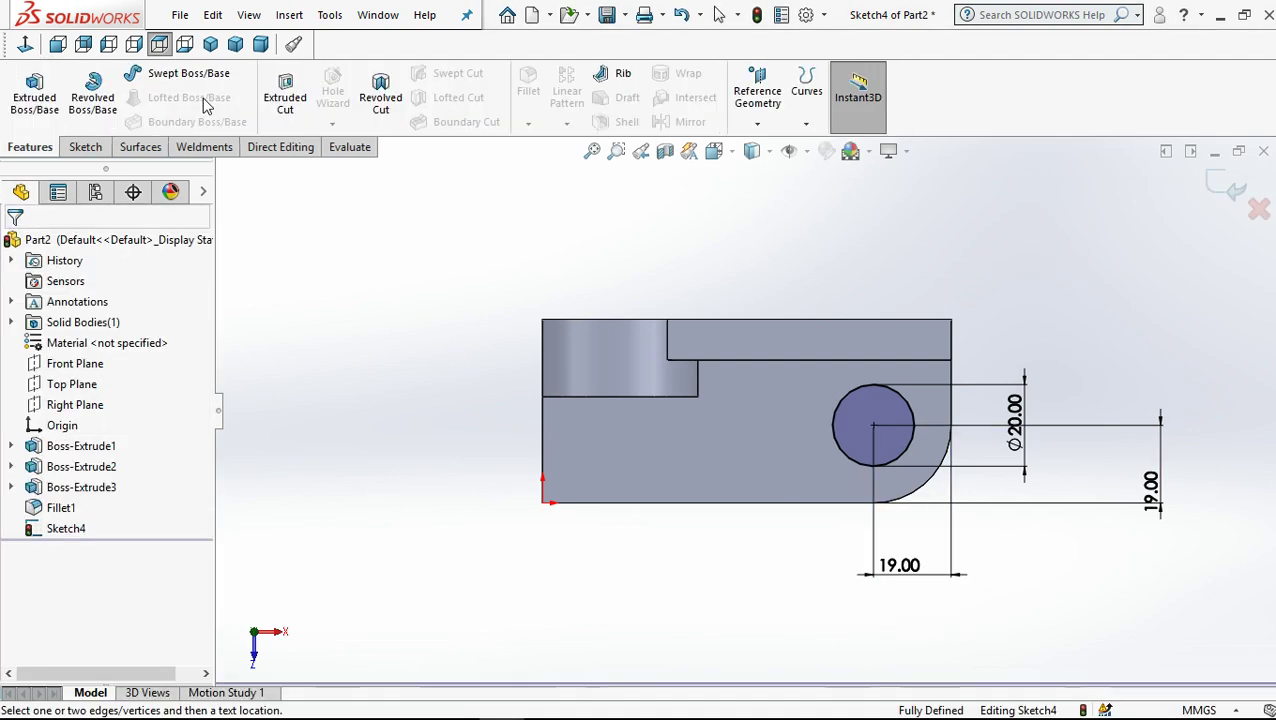
# Step: Cut the Ø20 circle 6 mm deep with a Blind Extruded Cut, then sketch on the recess floor
pyautogui.click(279, 97)
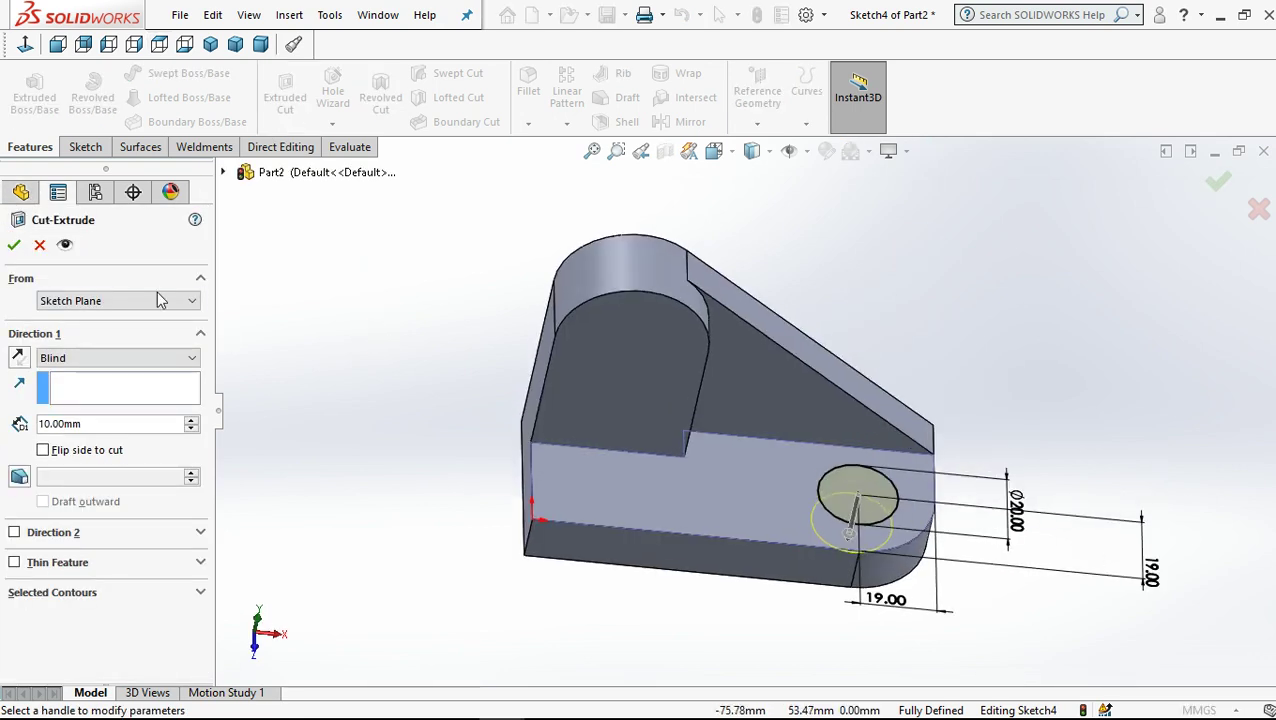
pyautogui.click(106, 423)
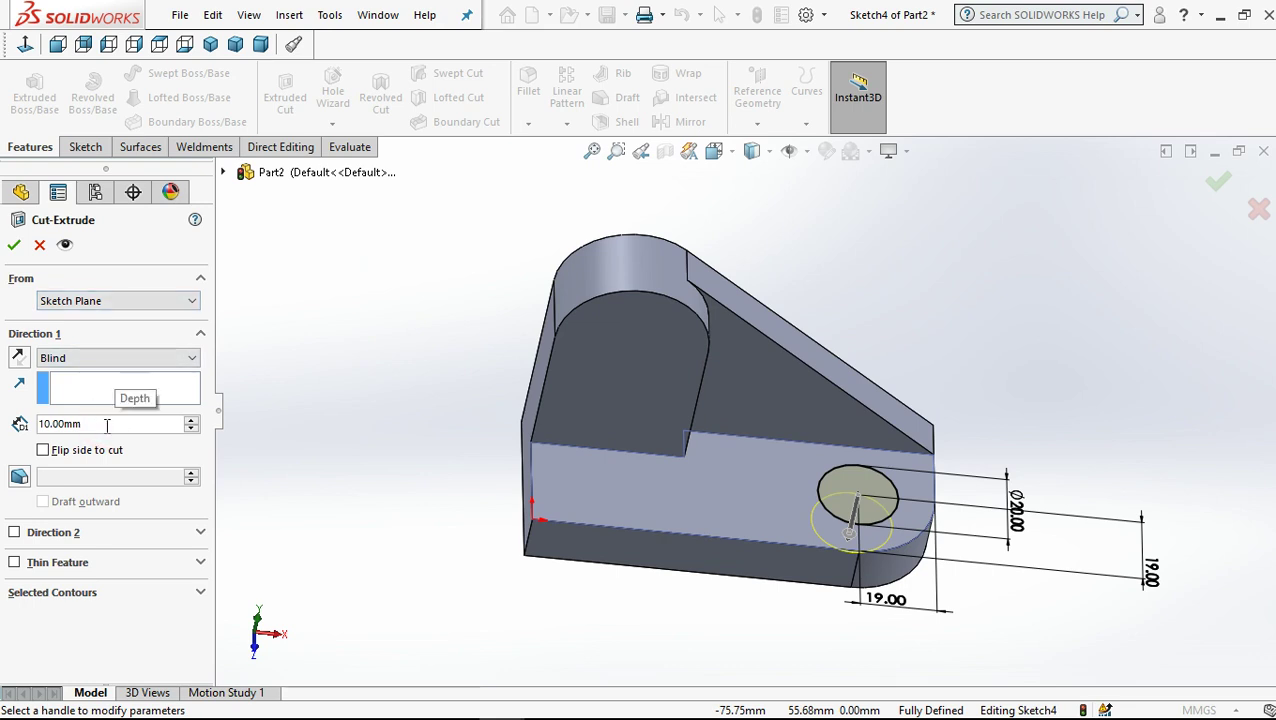
pyautogui.moveTo(106, 424); pyautogui.dragTo(3, 416)
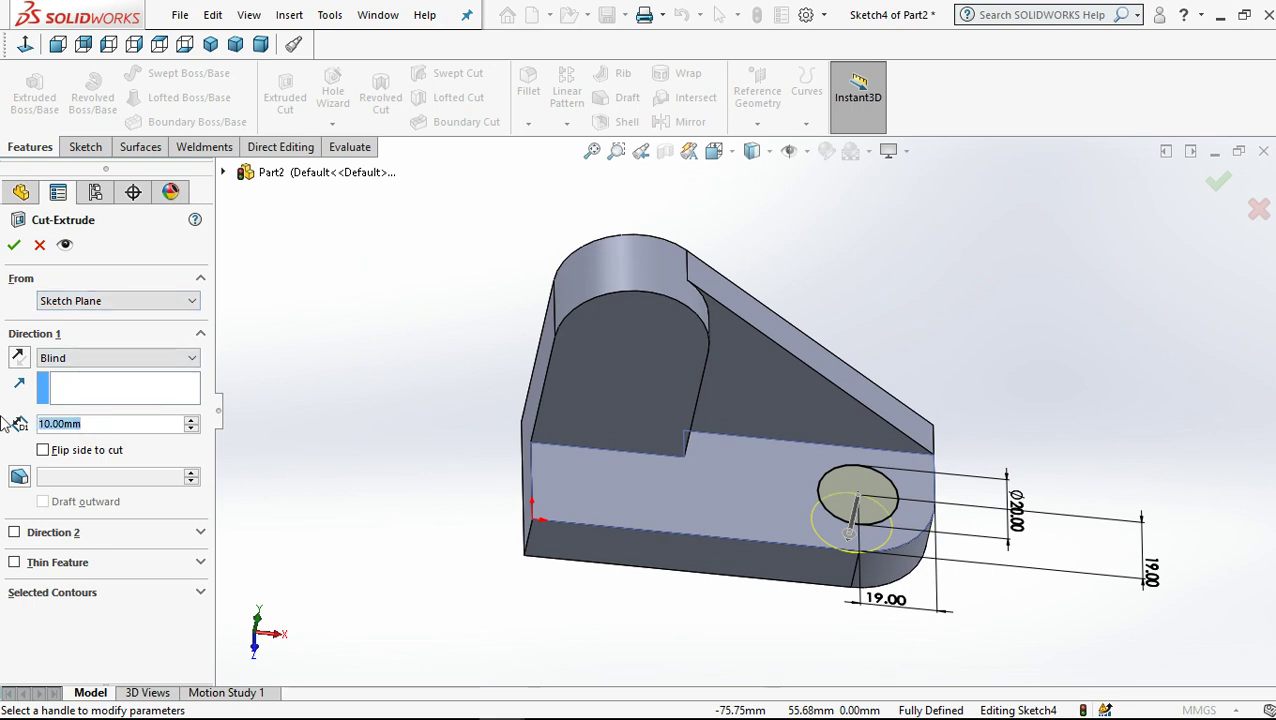
pyautogui.write('6')
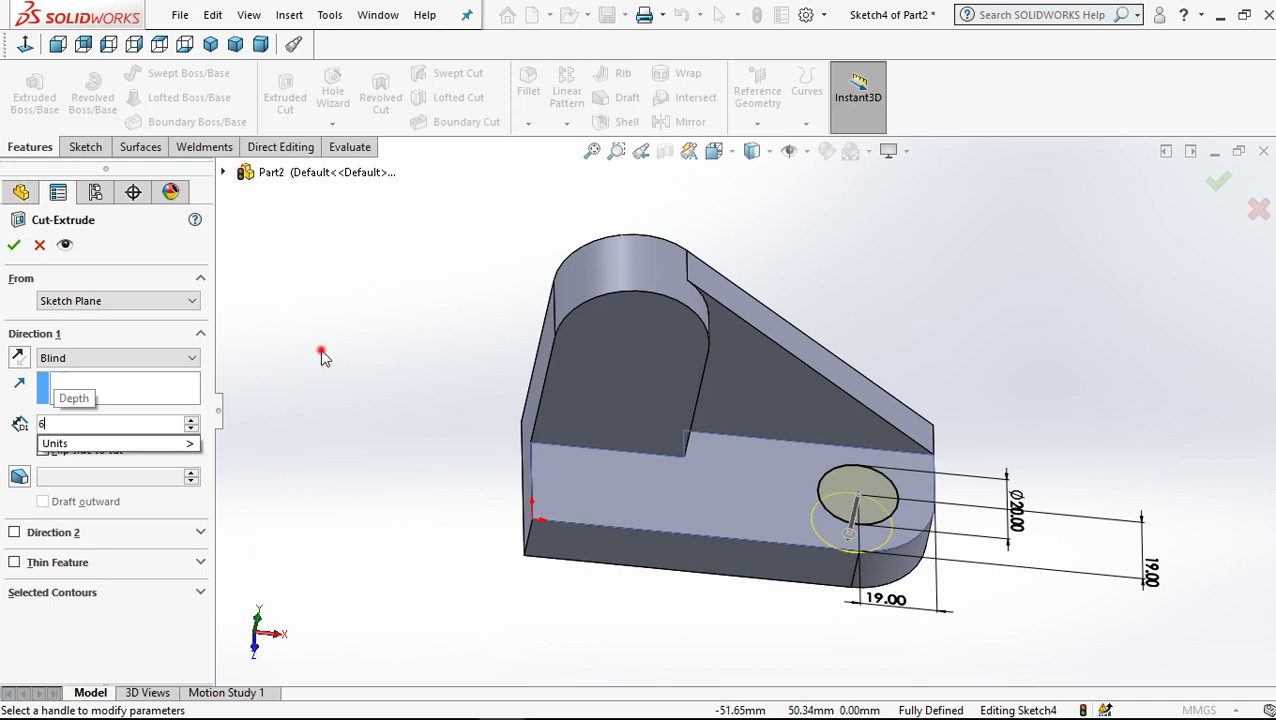
pyautogui.click(322, 358)
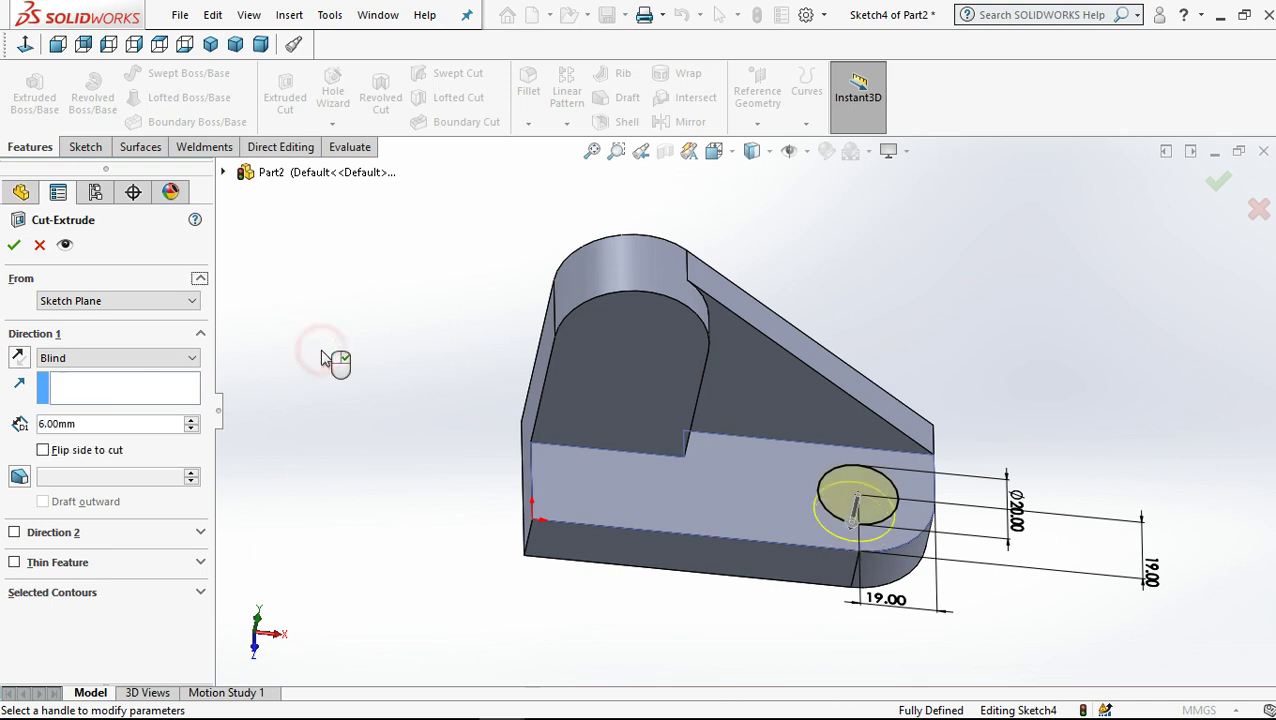
pyautogui.click(14, 248)
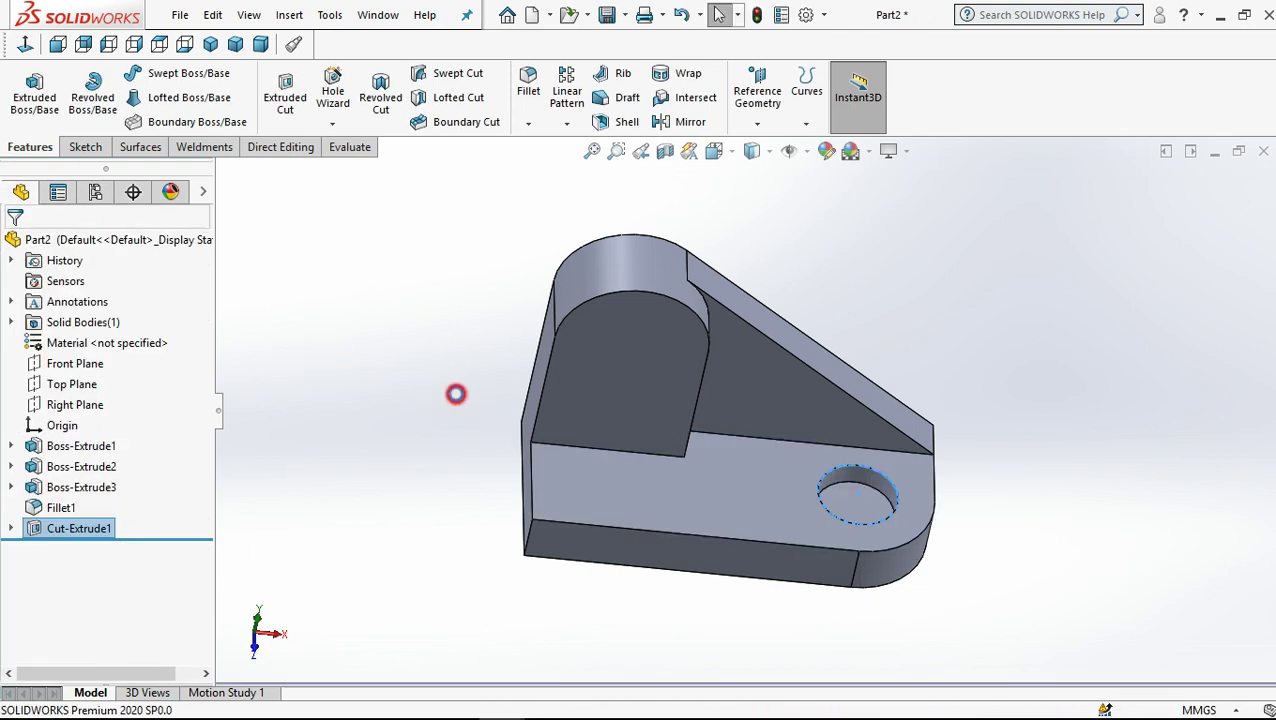
pyautogui.click(884, 515)
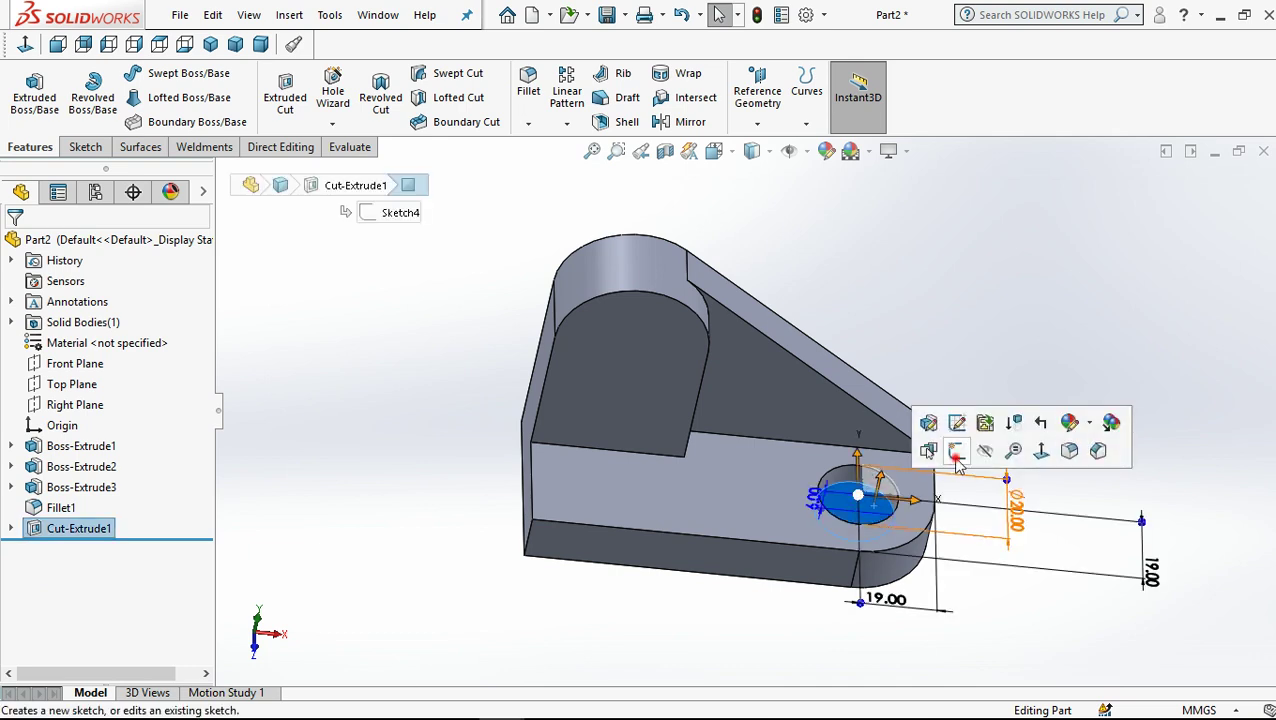
pyautogui.click(956, 454)
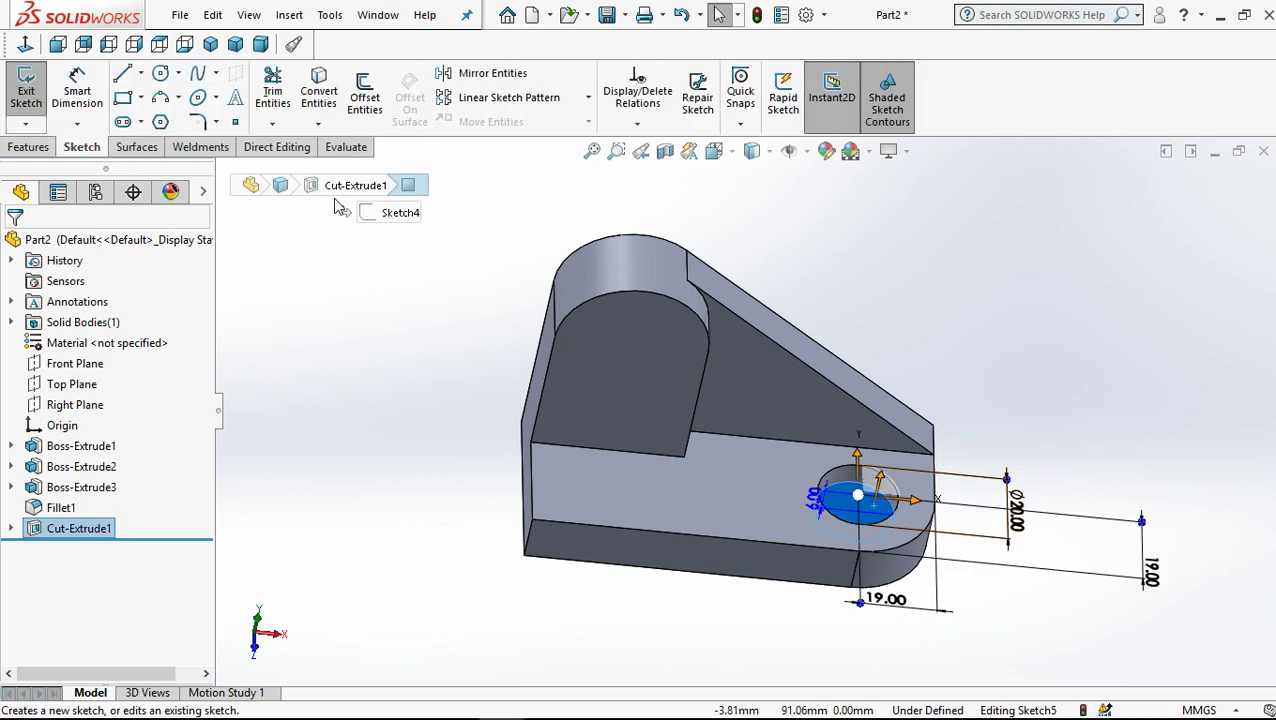
# Step: Try a reversed 10 mm Offset Entities of the hole edge, then cancel it after the too-big error
pyautogui.click(366, 97)
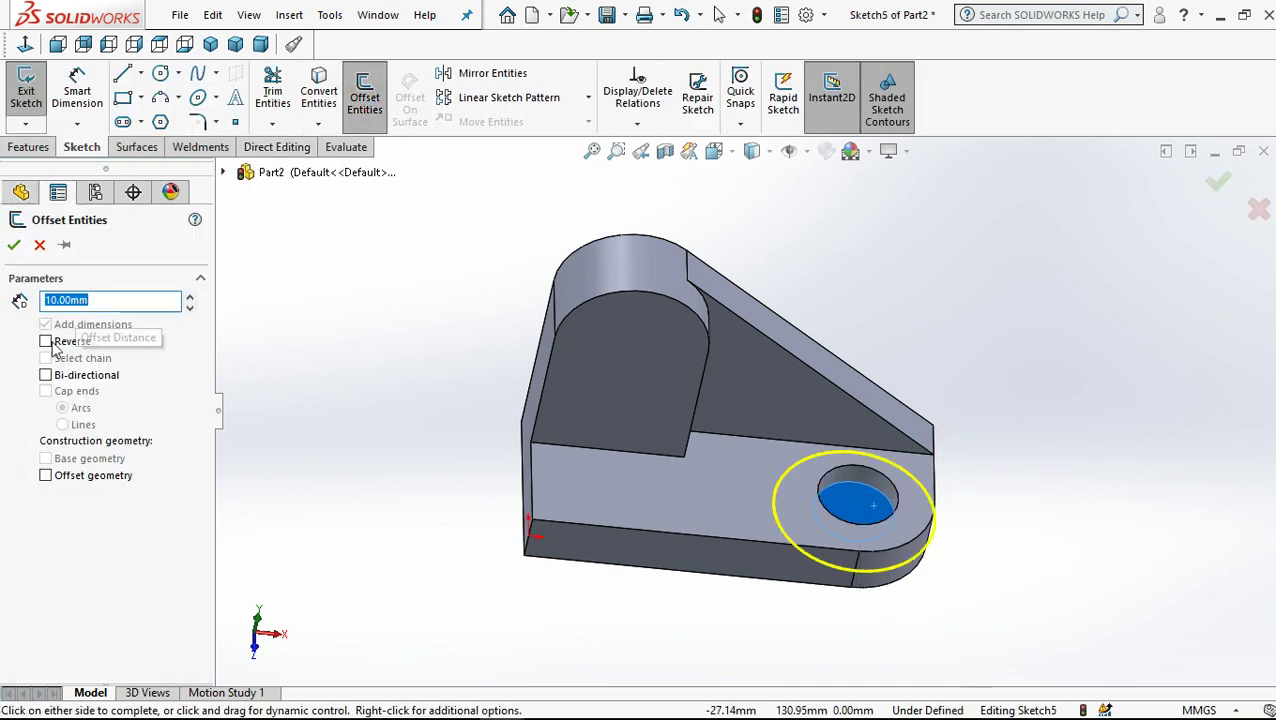
pyautogui.click(57, 344)
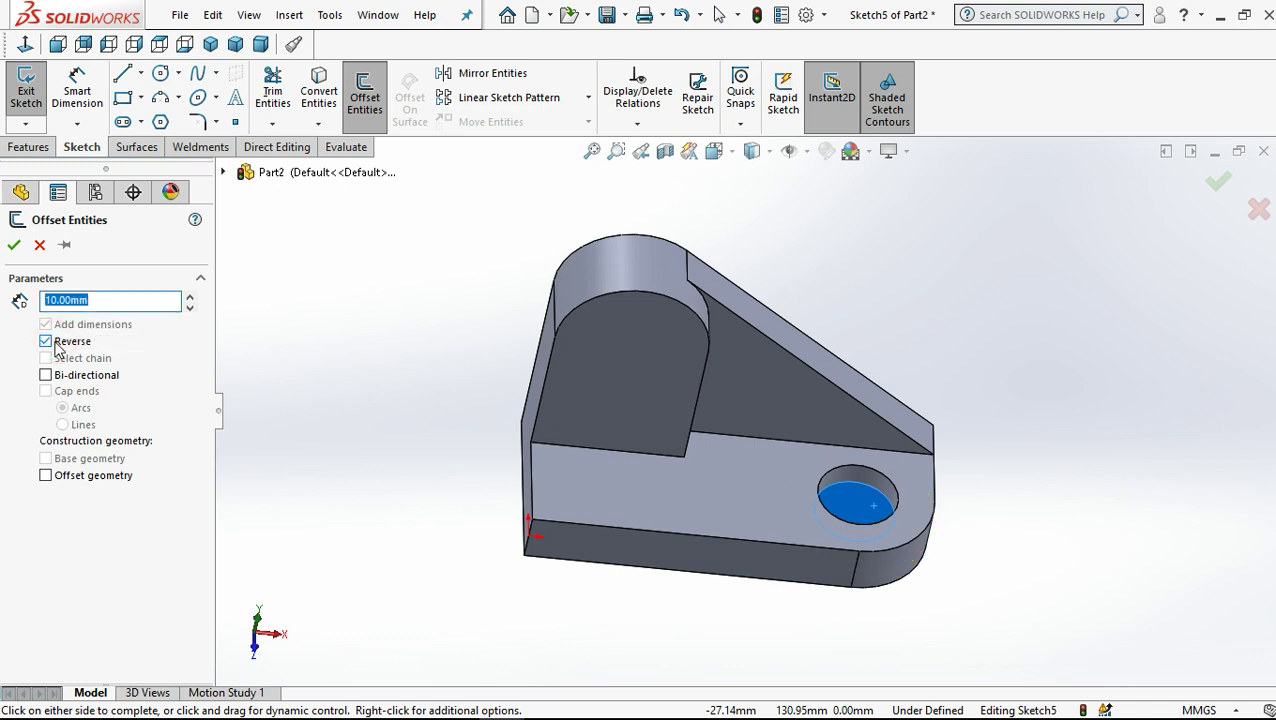
pyautogui.click(15, 247)
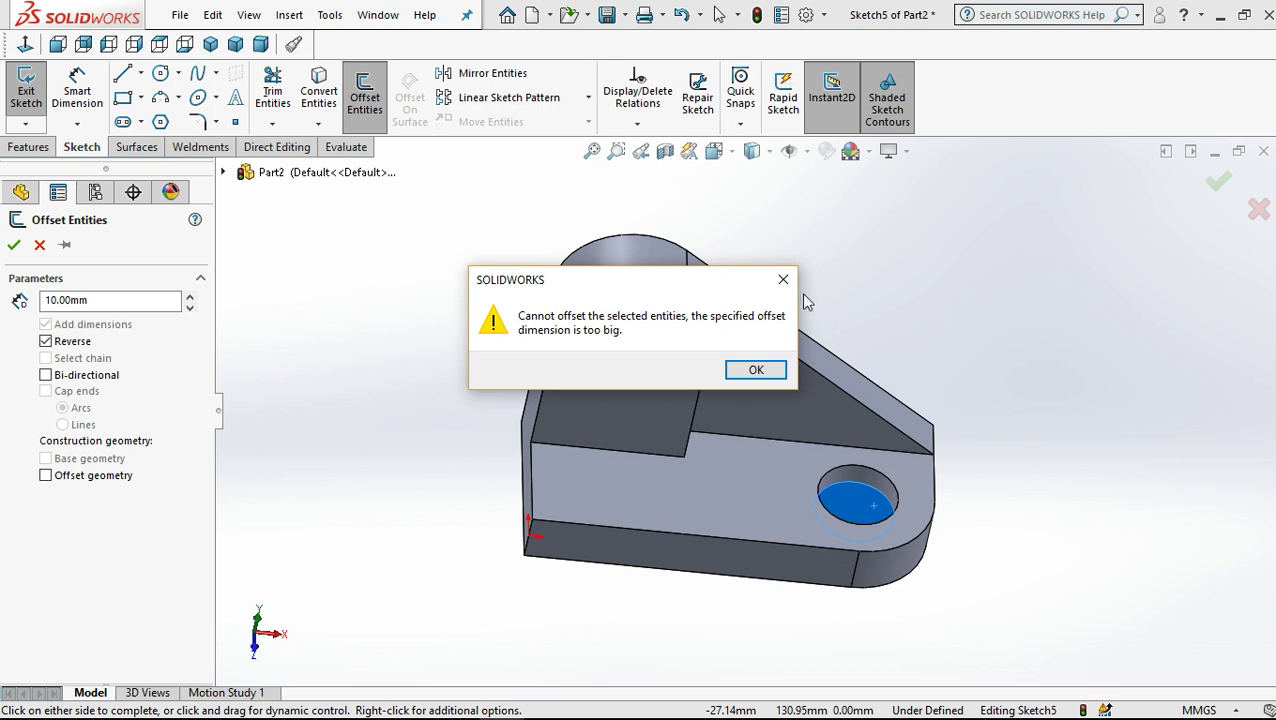
pyautogui.click(790, 281)
pyautogui.click(40, 245)
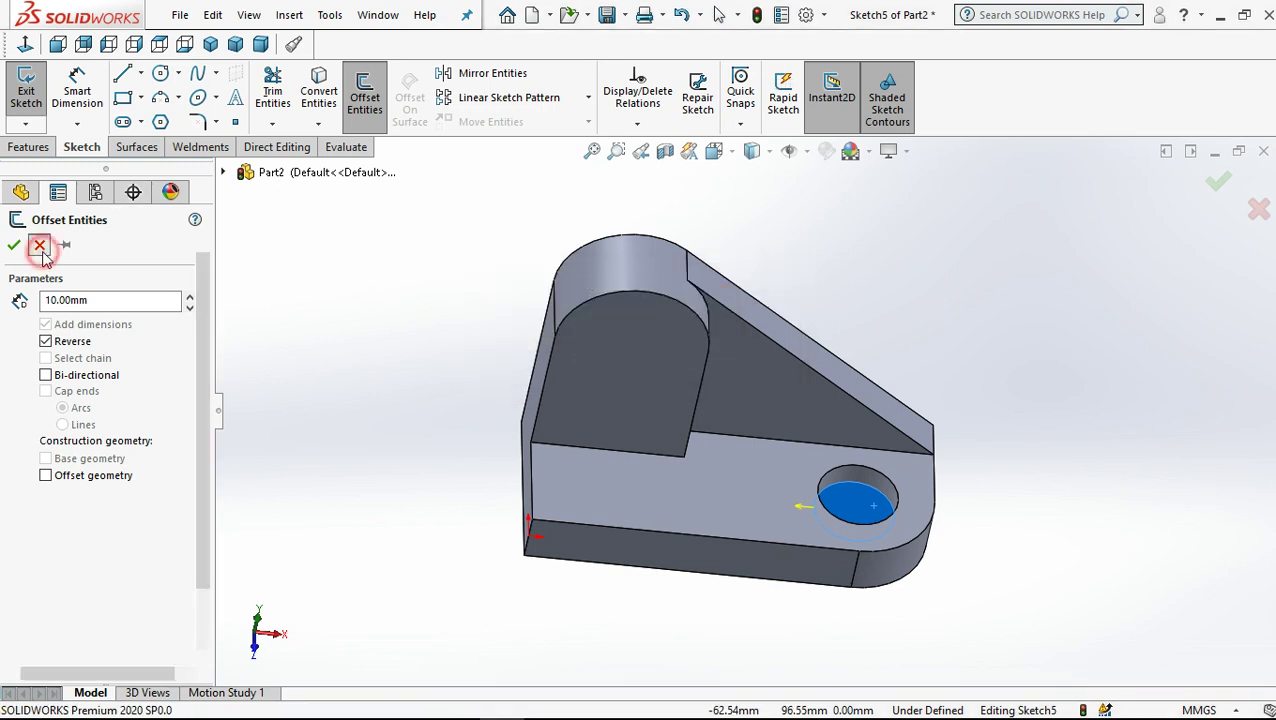
pyautogui.click(158, 73)
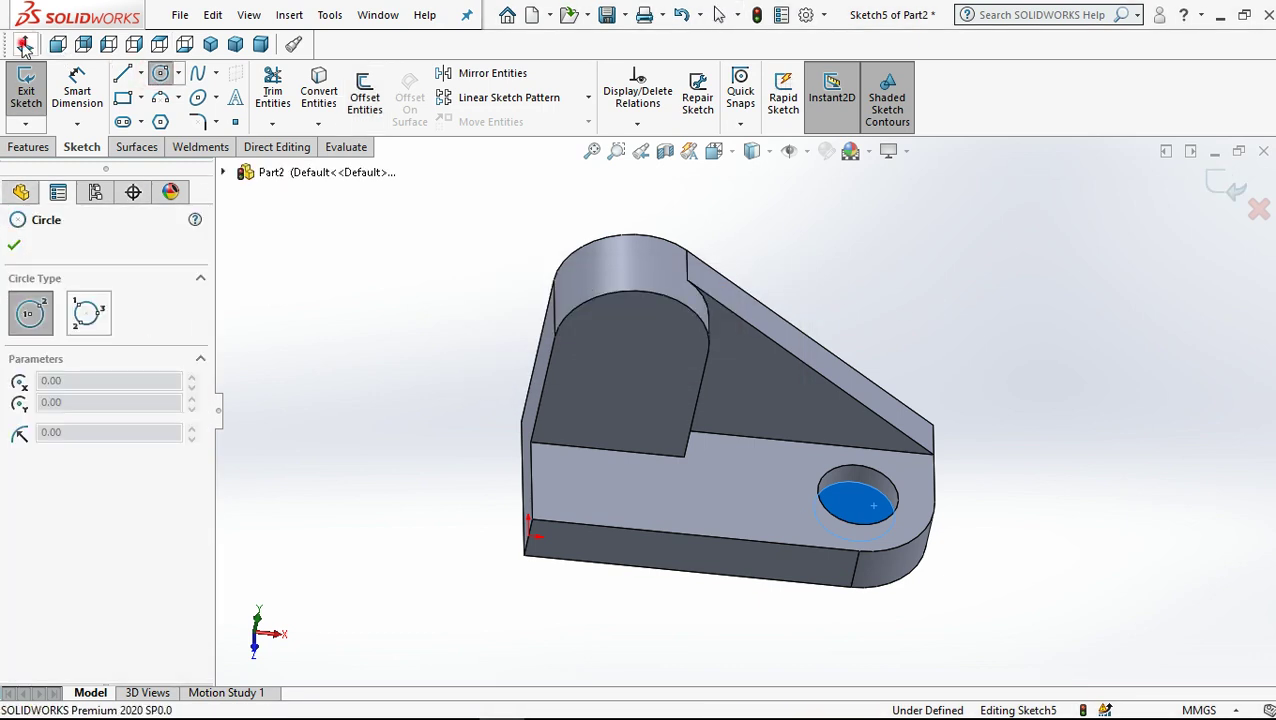
# Step: Draw a circle centred on the recess and dimension its diameter to 10 mm
pyautogui.click(159, 43)
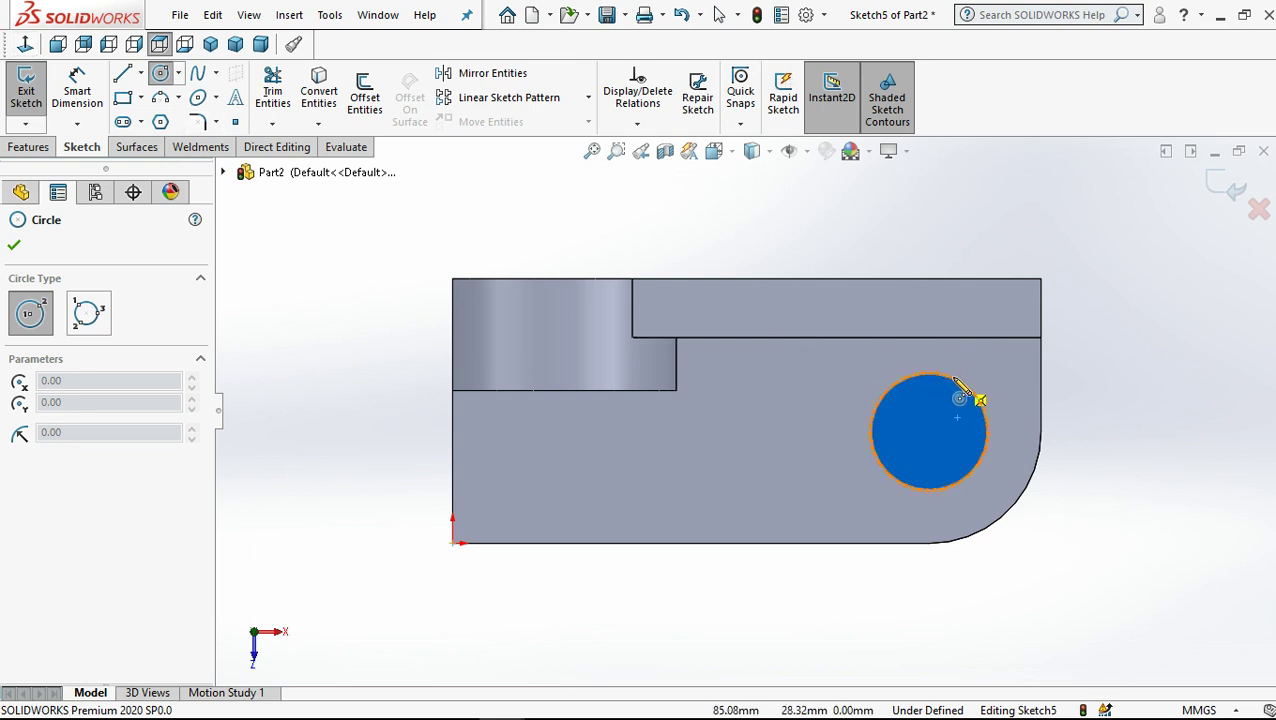
pyautogui.click(929, 431)
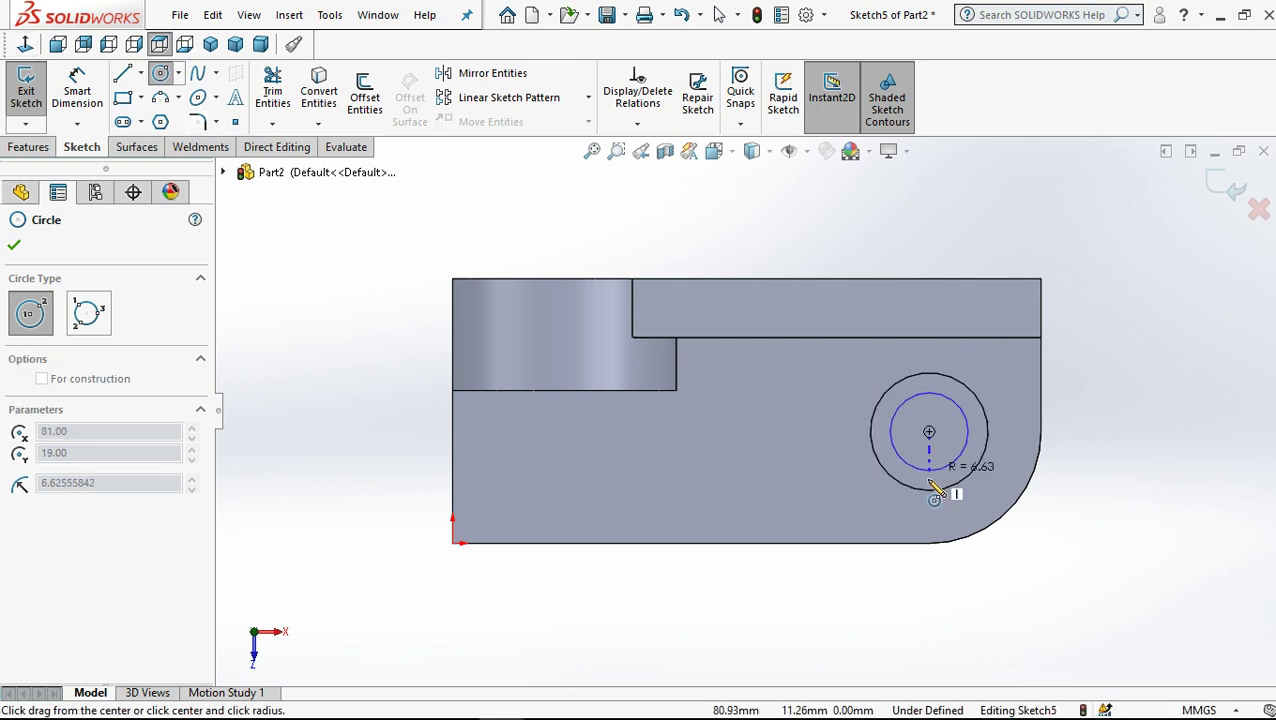
pyautogui.click(931, 470)
pyautogui.press('Escape')
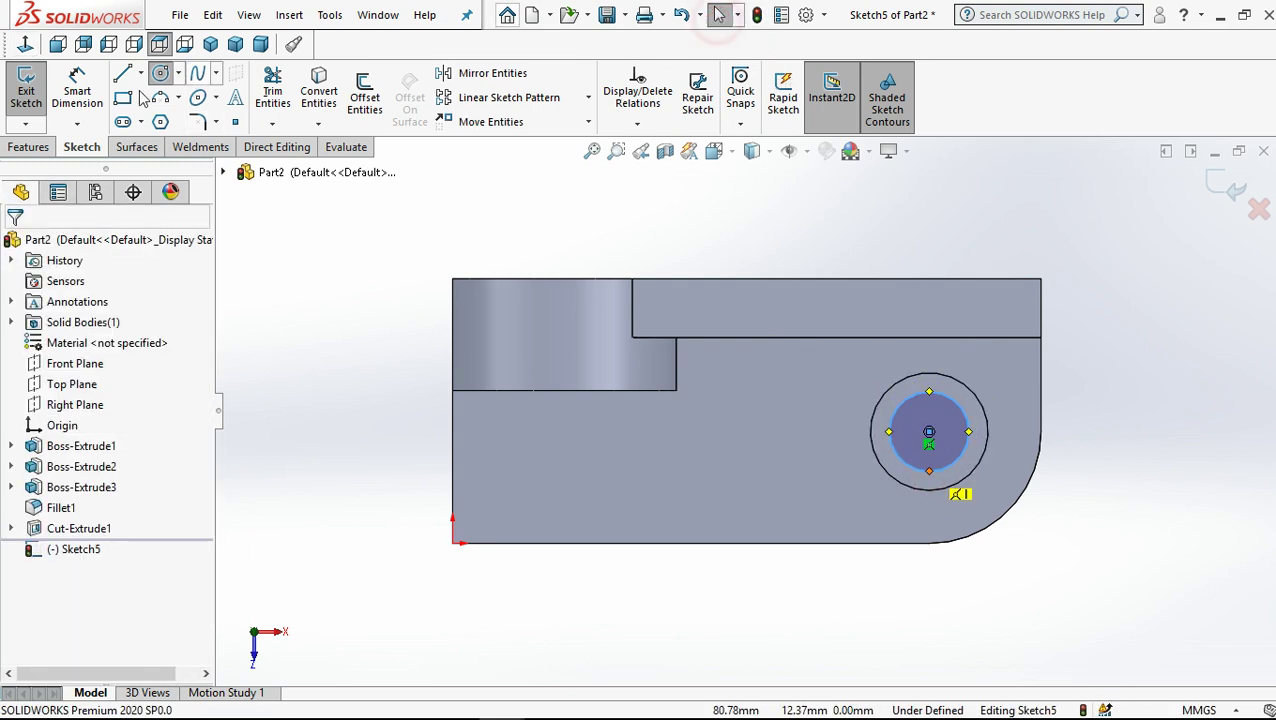
pyautogui.click(78, 95)
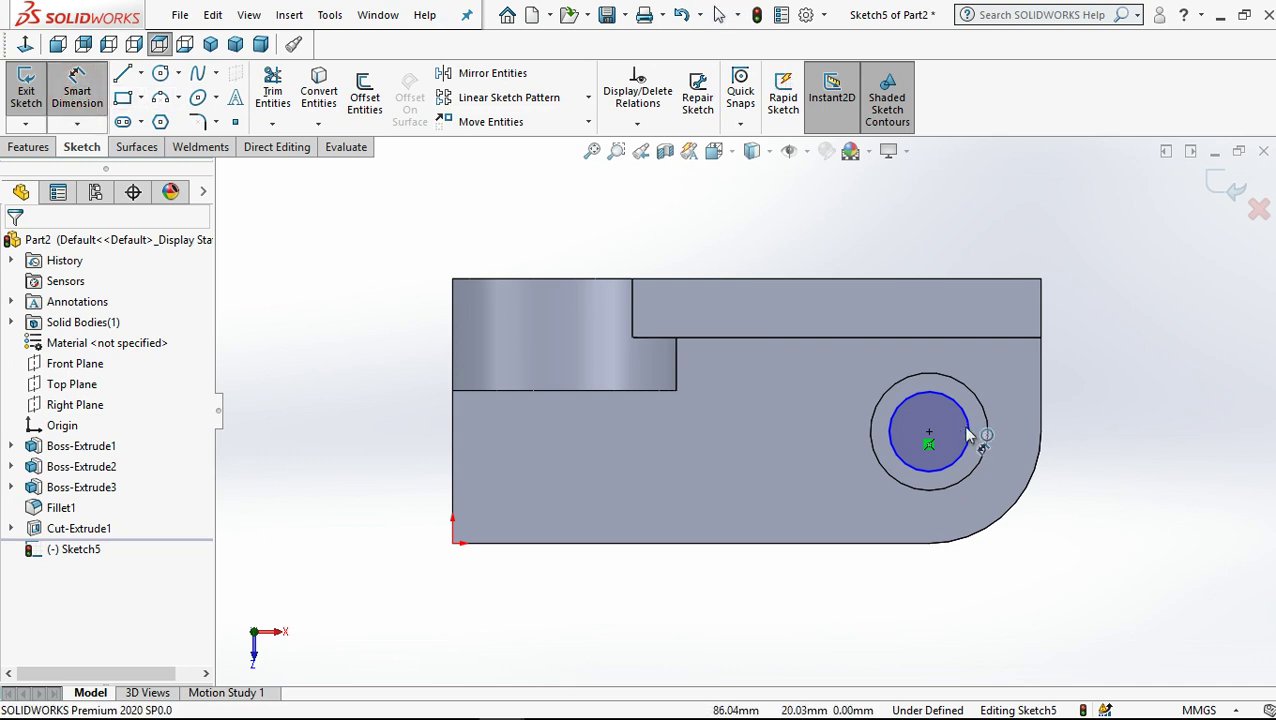
pyautogui.click(967, 432)
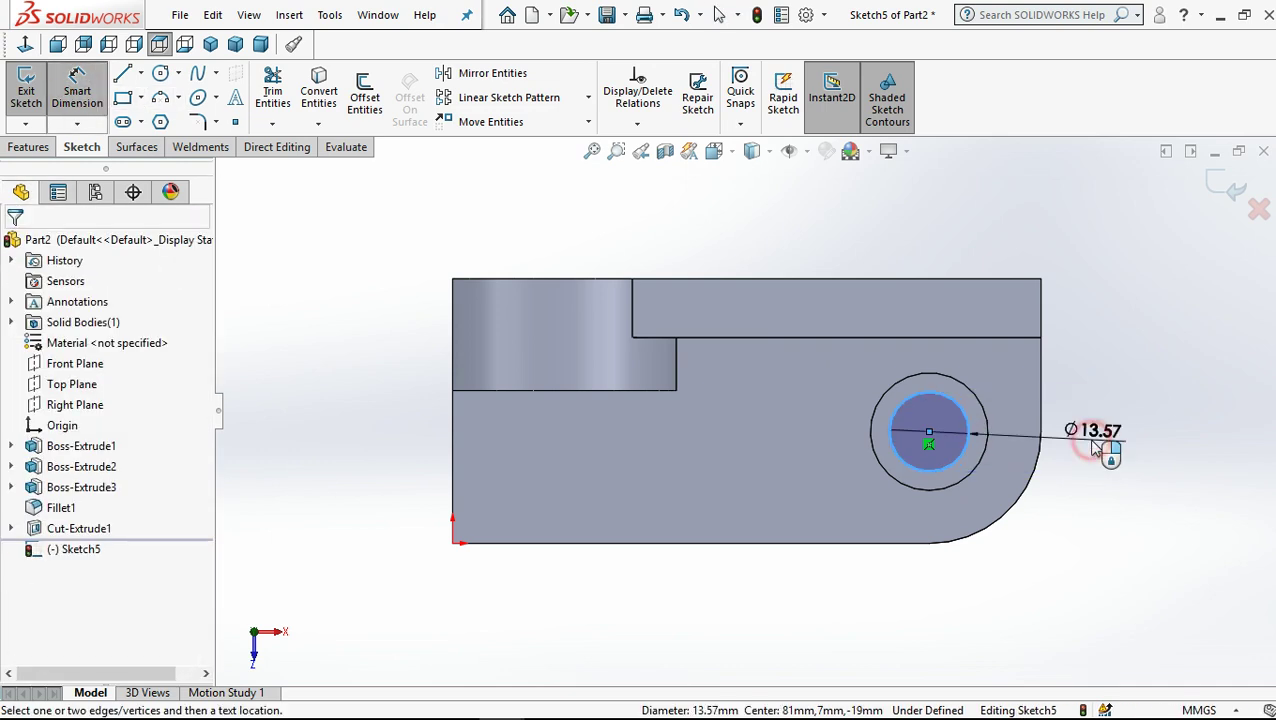
pyautogui.click(1093, 445)
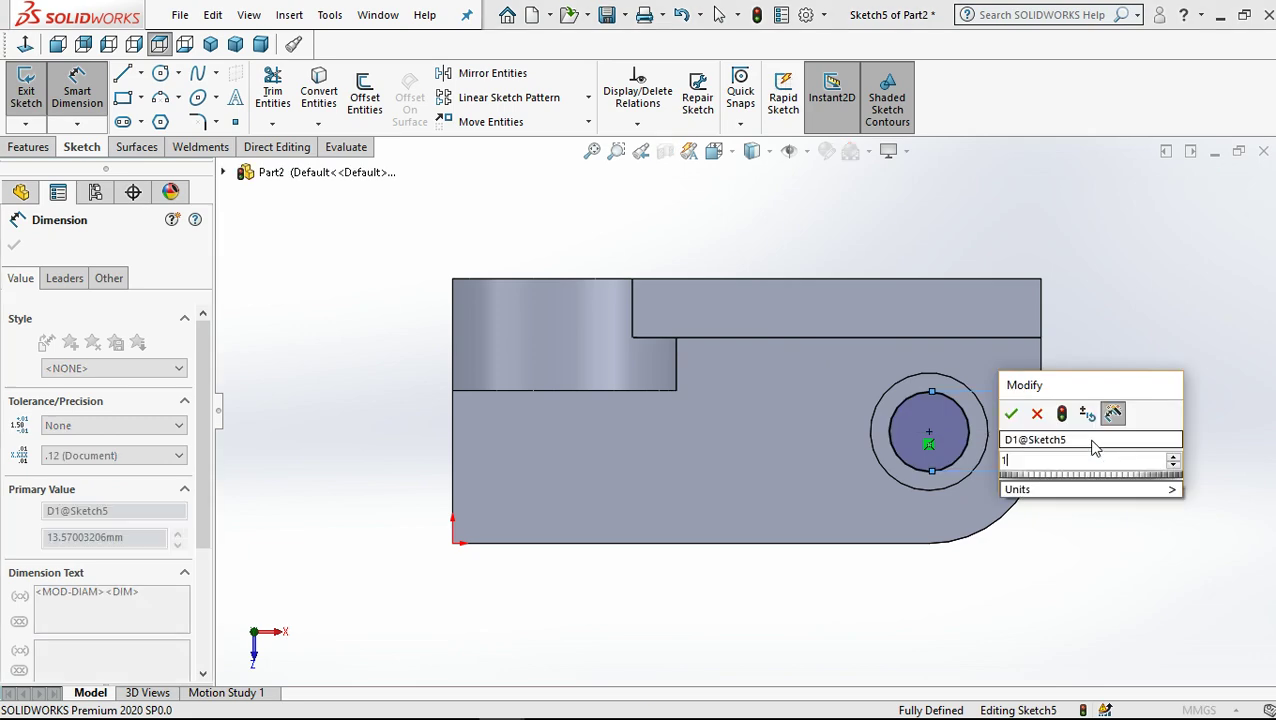
pyautogui.write('10')
pyautogui.press('Return')
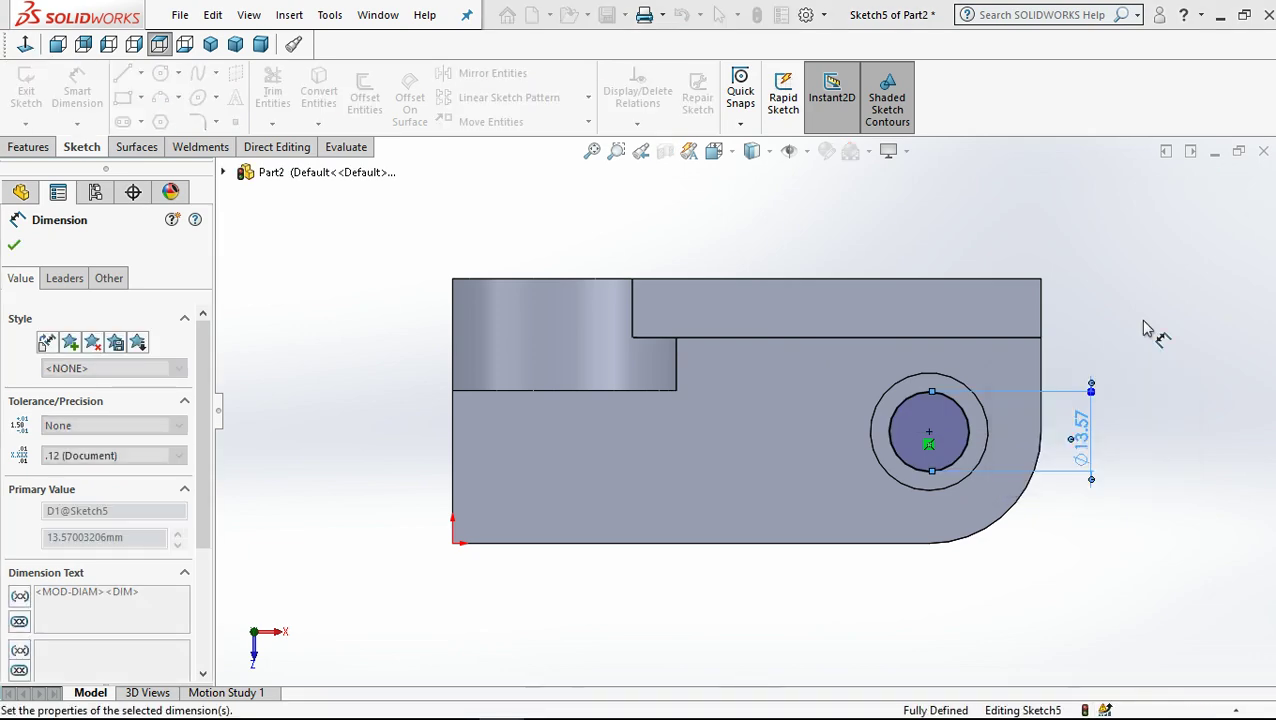
pyautogui.press('Escape')
pyautogui.click(28, 147)
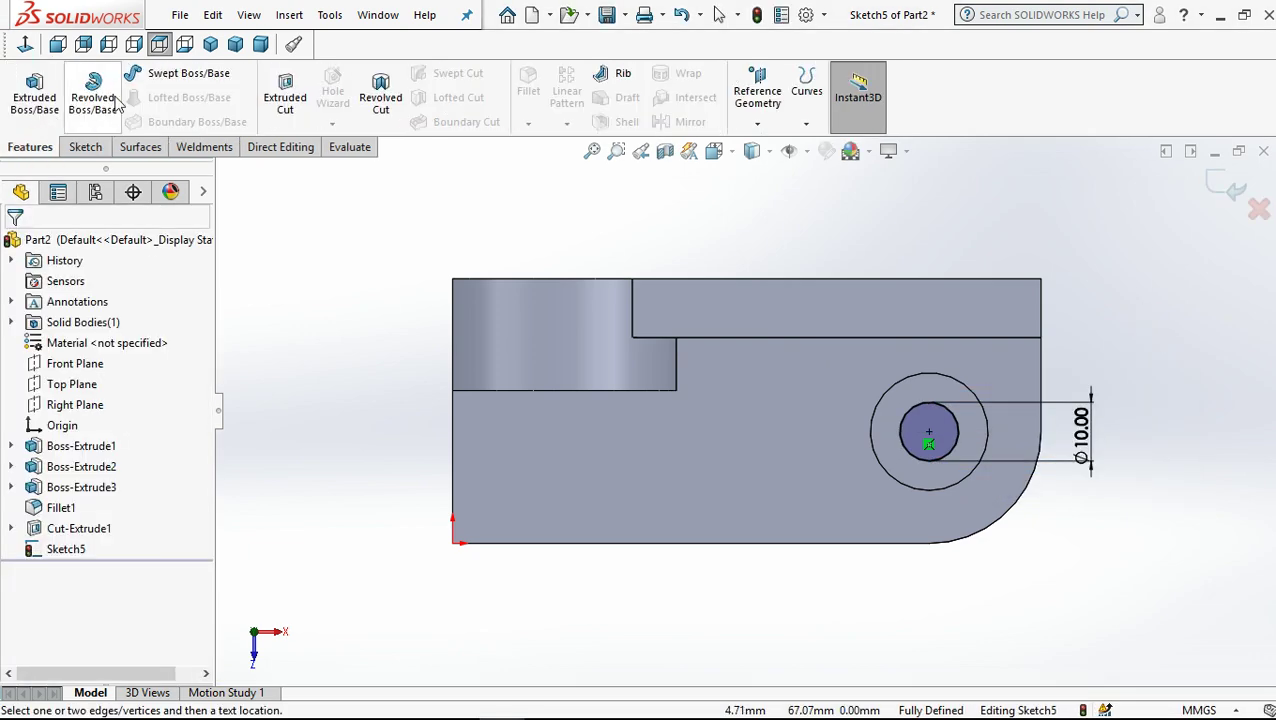
# Step: Cut the Ø10 circle Through All and return to the isometric view
pyautogui.click(278, 90)
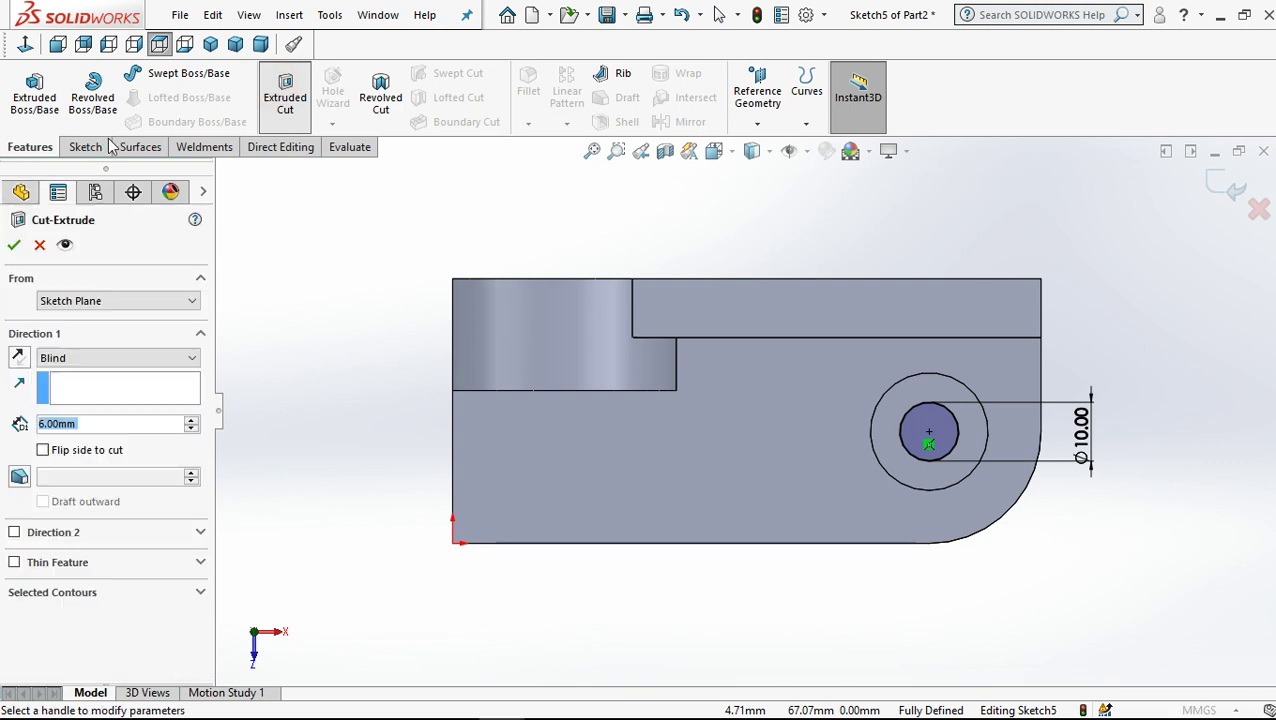
pyautogui.click(70, 366)
pyautogui.click(70, 384)
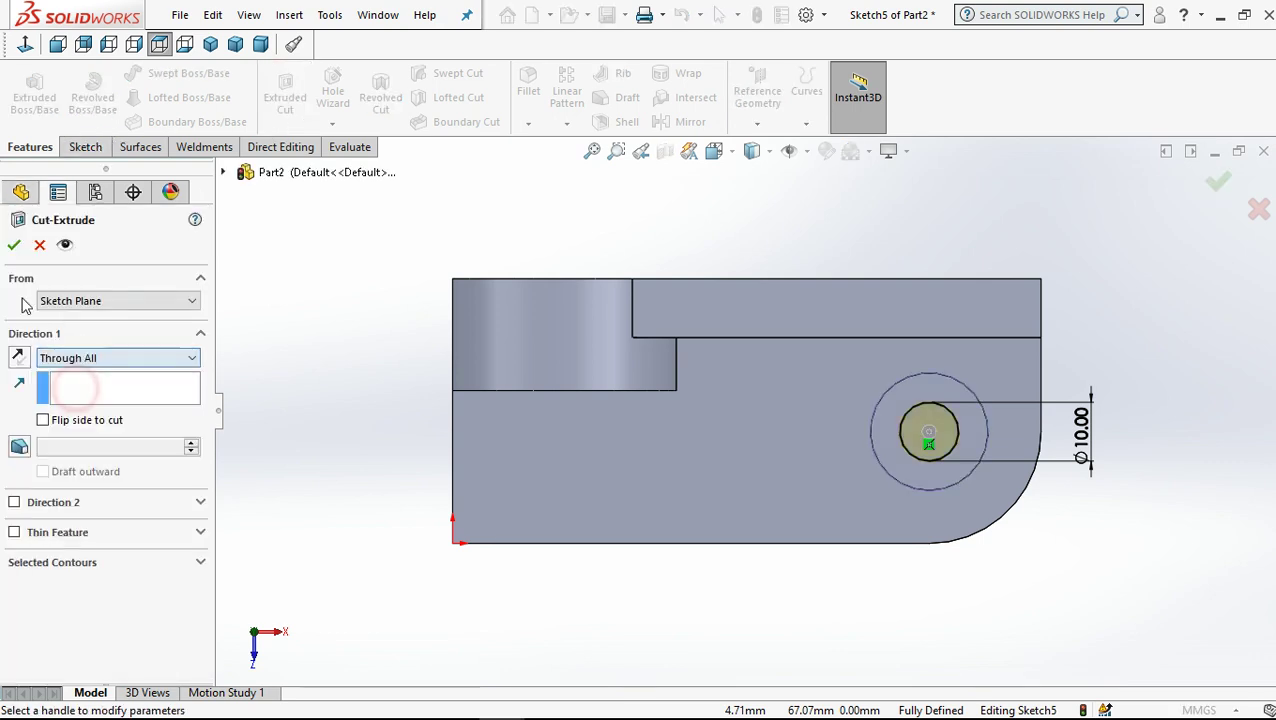
pyautogui.click(12, 245)
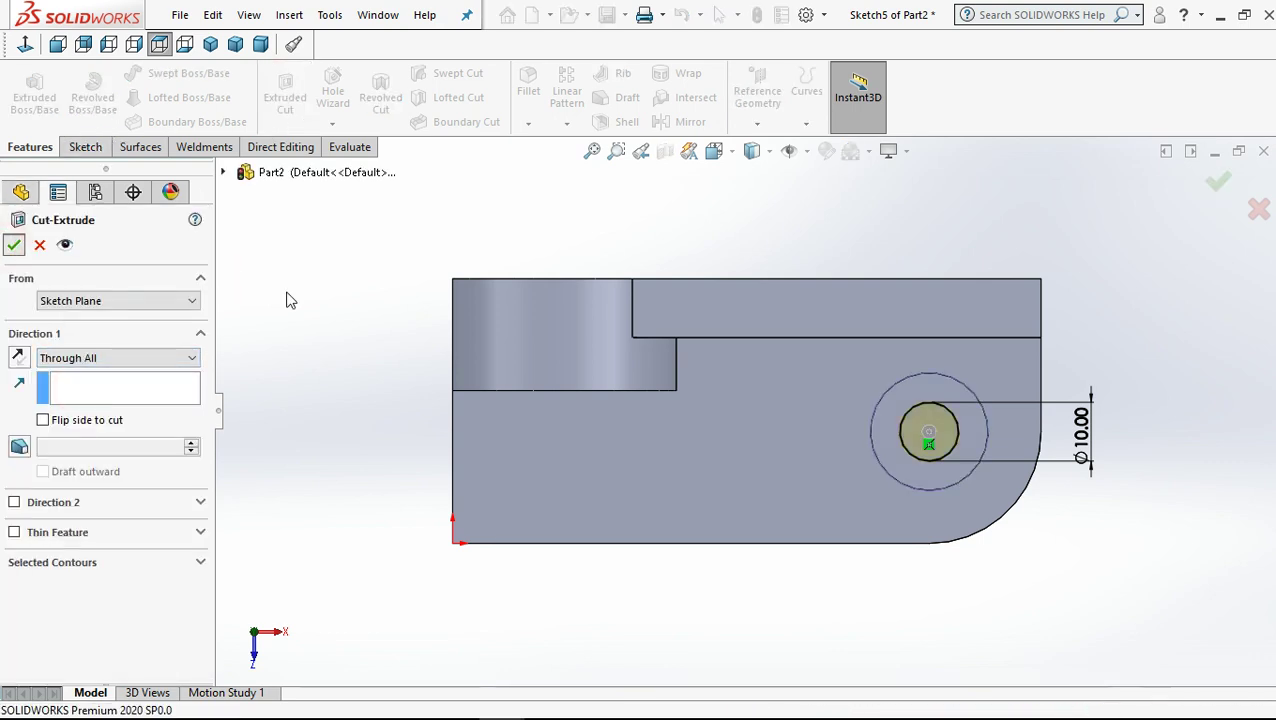
pyautogui.hotkey('ctrl', '7')
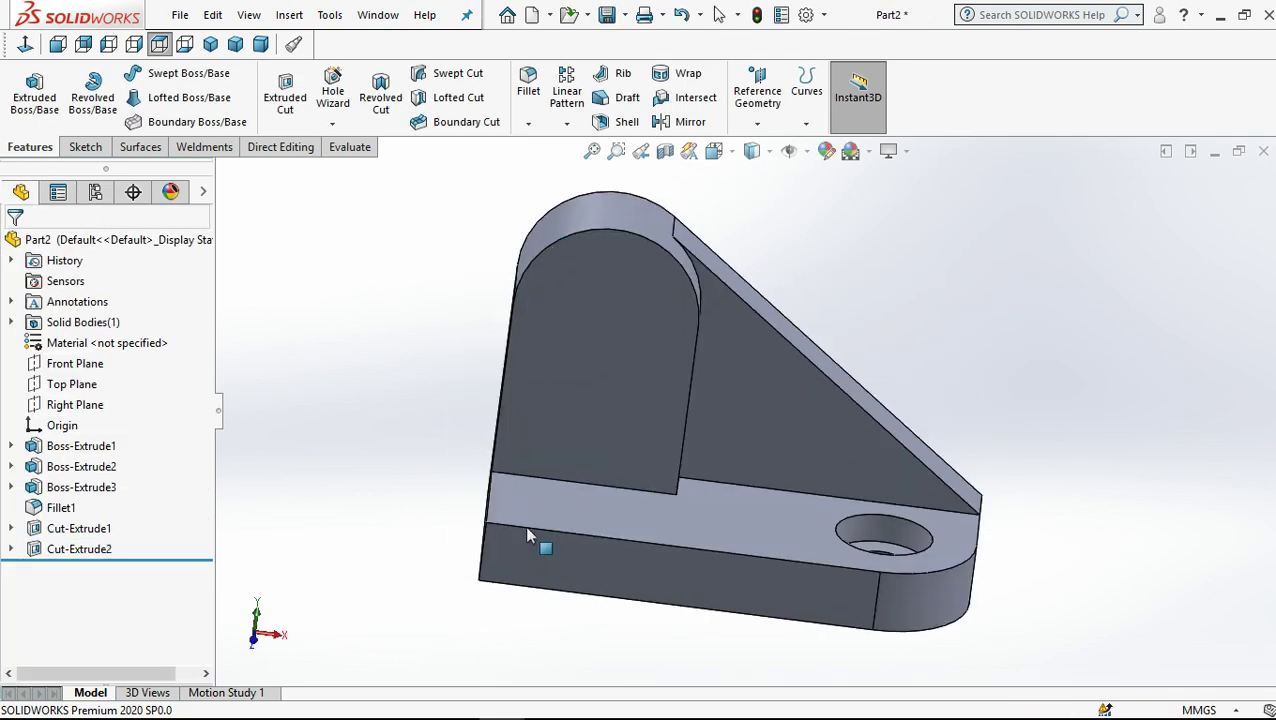
# Step: Start a sketch on the base's front face and draw a corner rectangle from the origin along the bottom
pyautogui.click(530, 568)
pyautogui.click(612, 506)
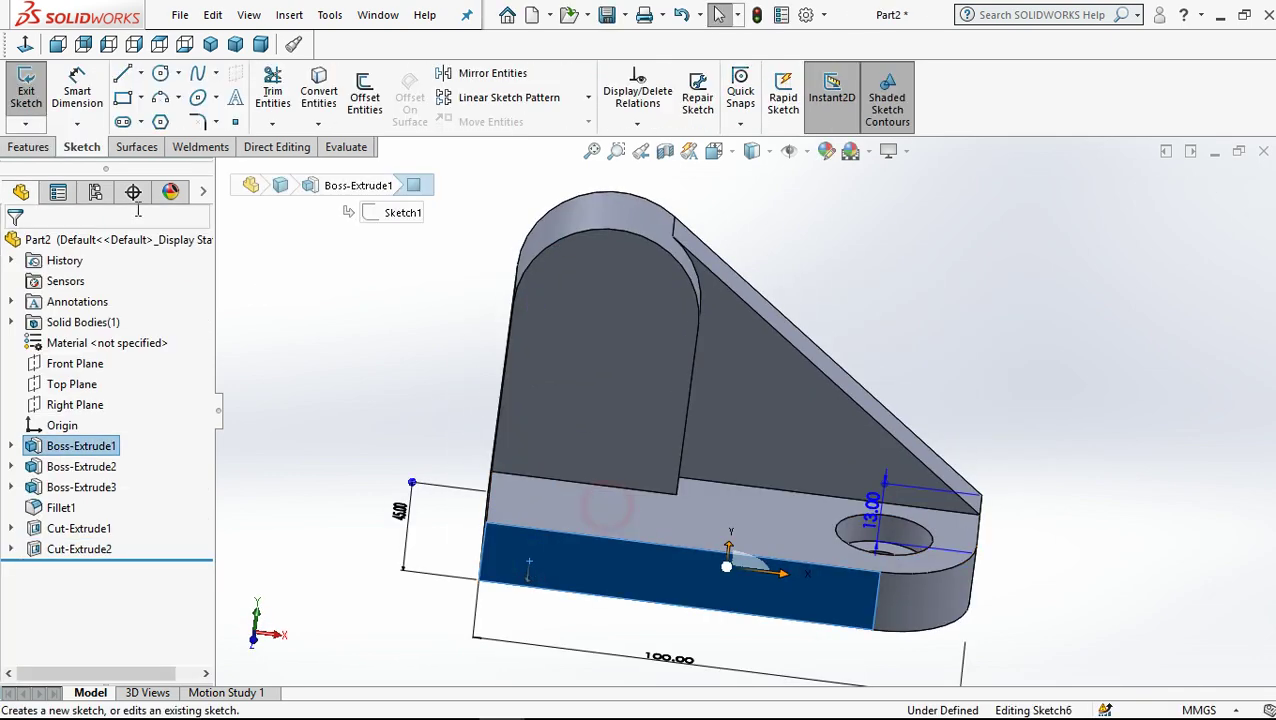
pyautogui.click(30, 44)
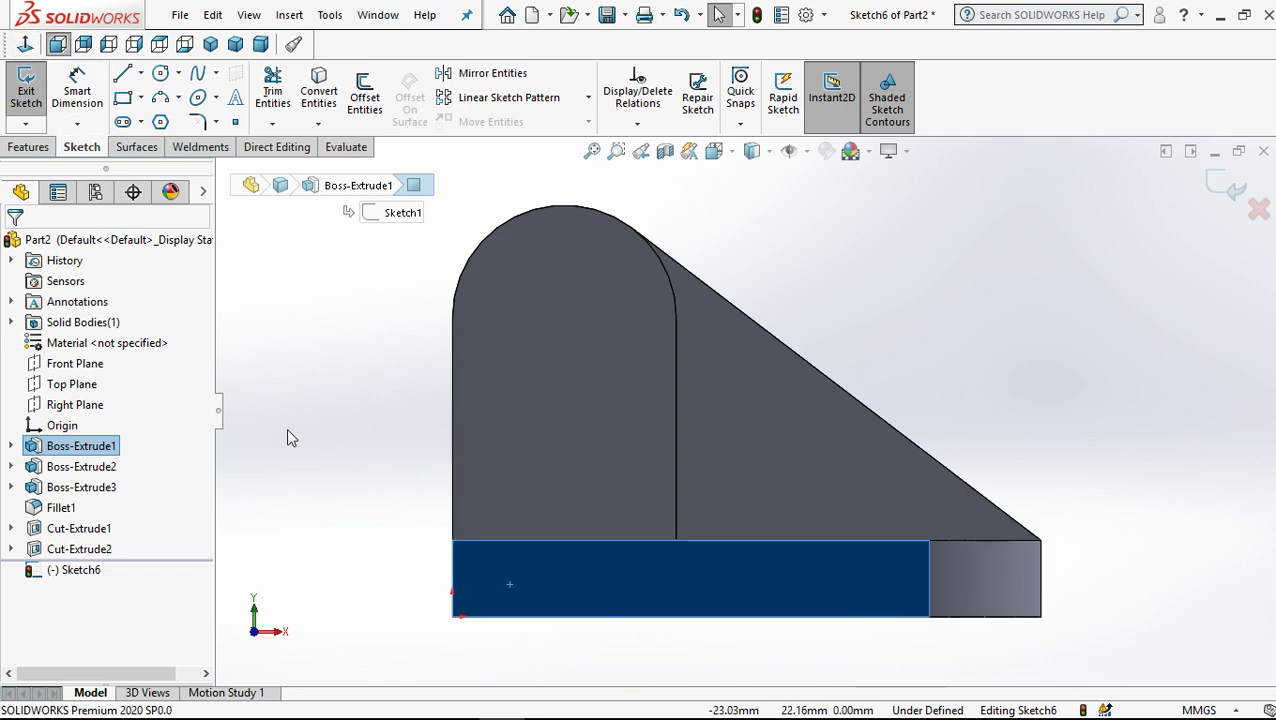
pyautogui.click(122, 97)
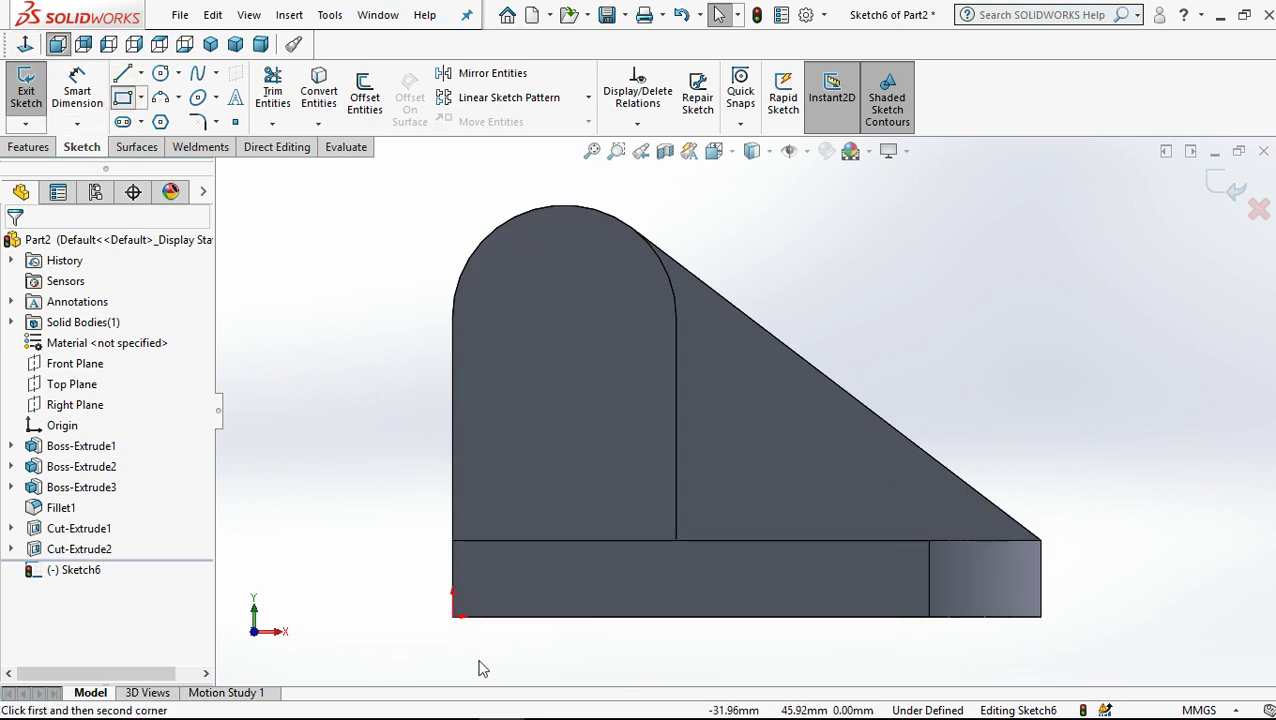
pyautogui.click(452, 617)
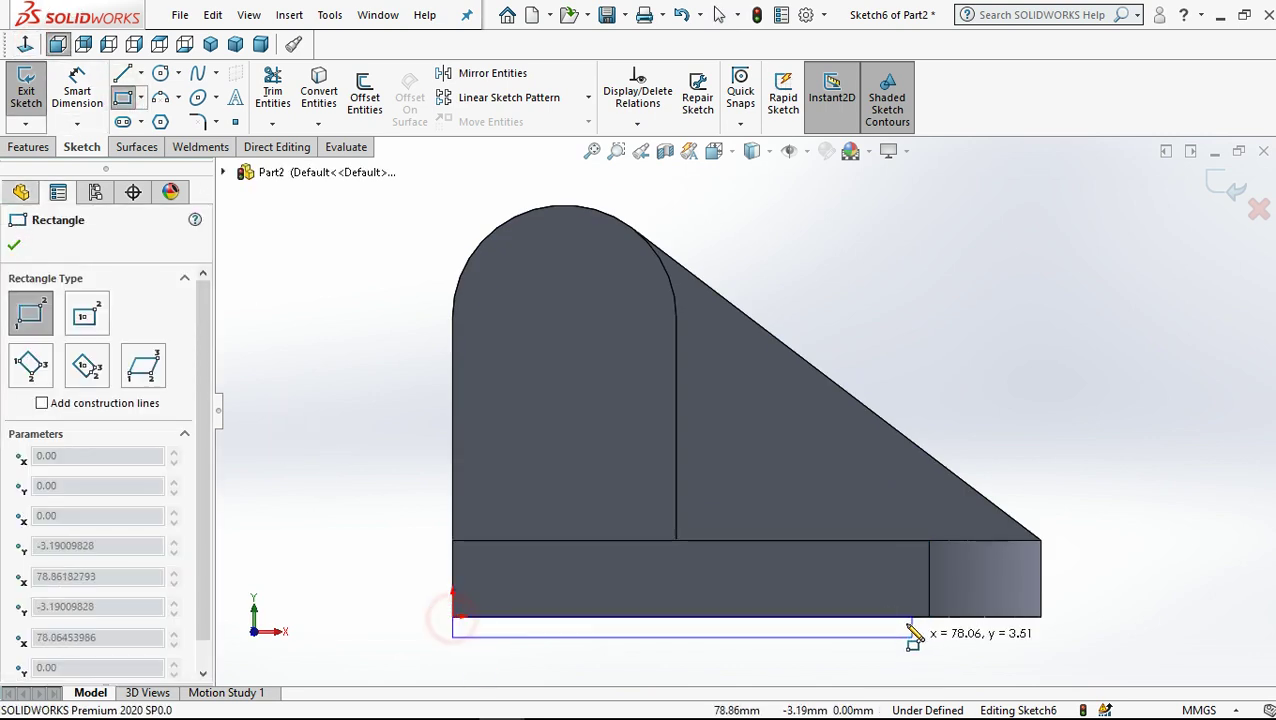
pyautogui.click(910, 590)
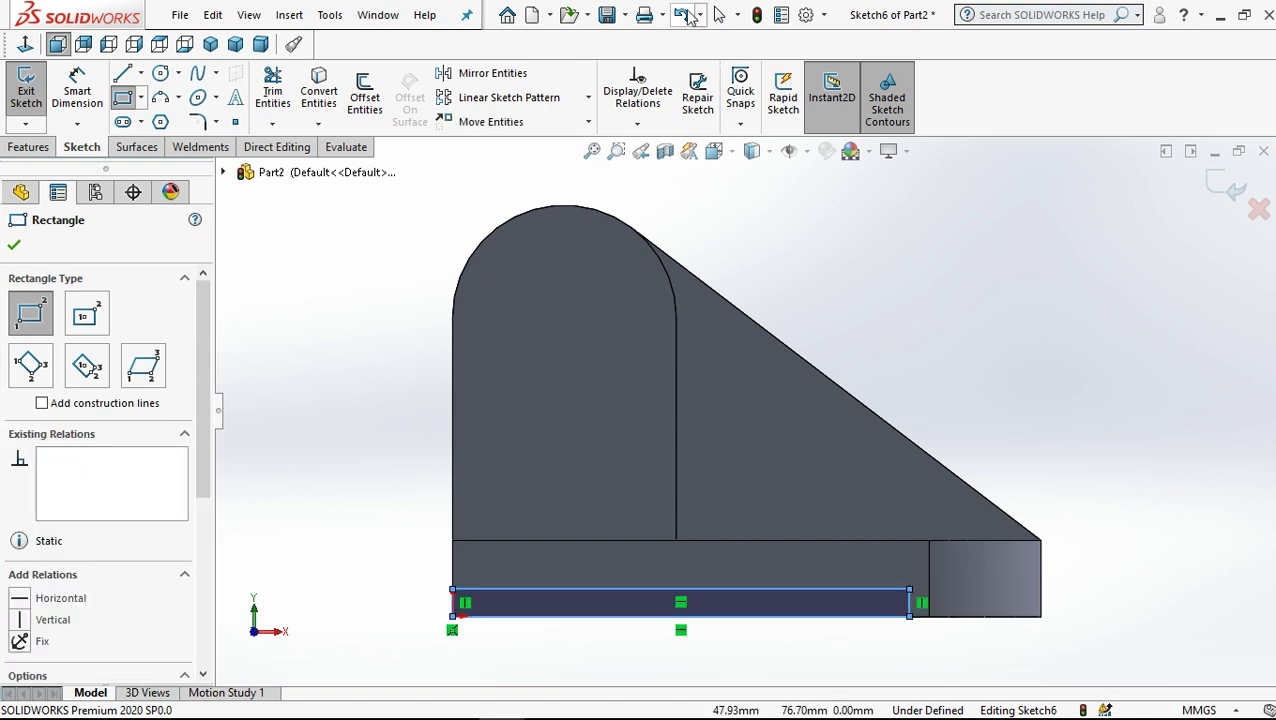
pyautogui.click(718, 15)
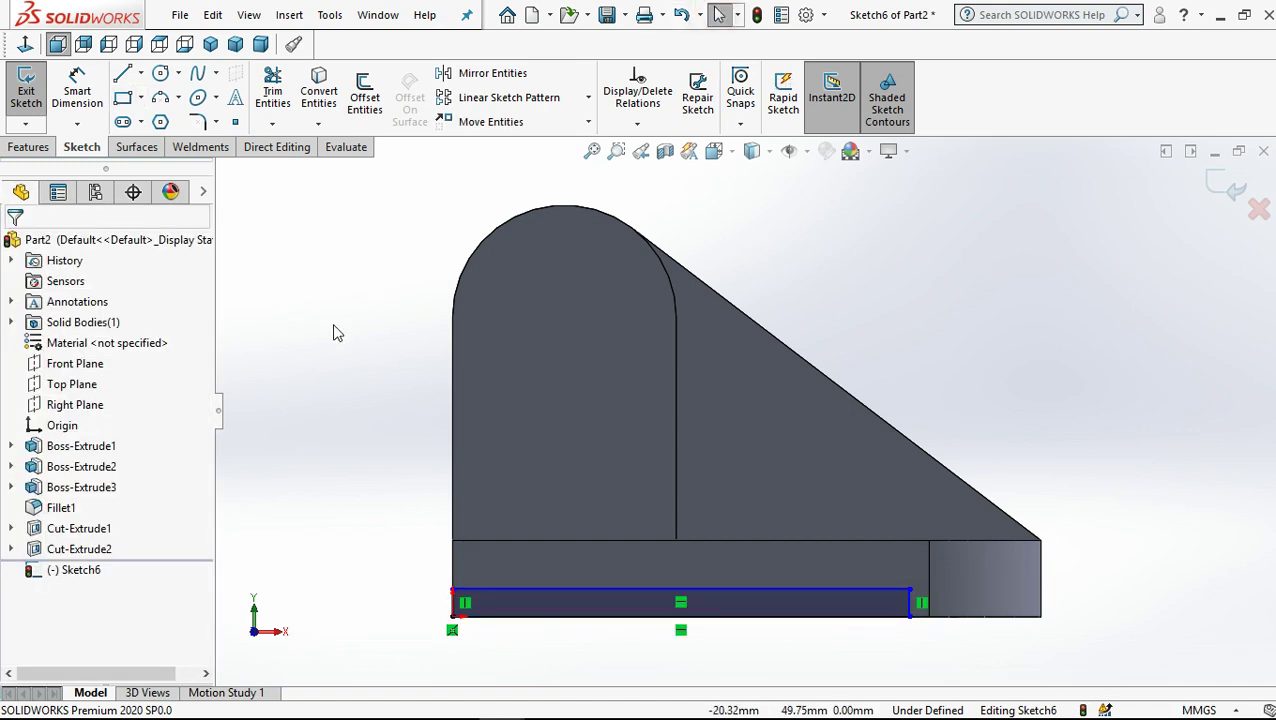
# Step: Dimension the rectangle to 63 mm long and 6 mm high
pyautogui.press('d')
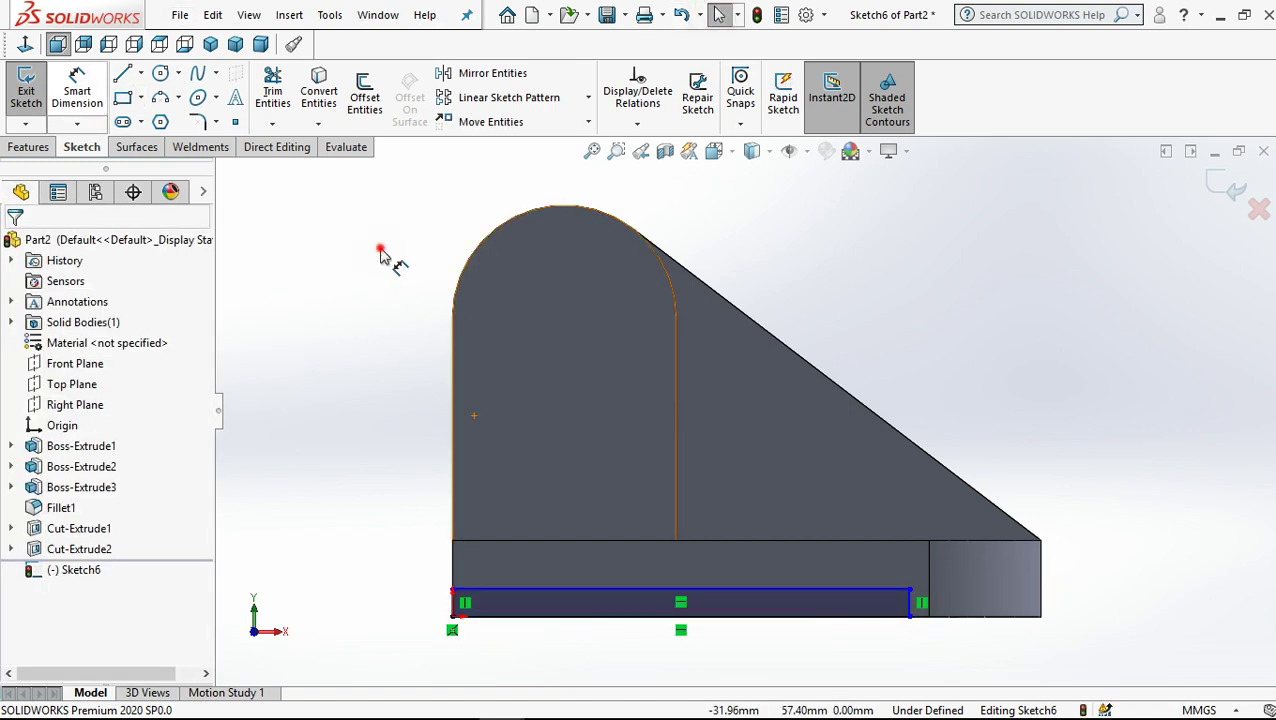
pyautogui.click(563, 631)
pyautogui.click(600, 668)
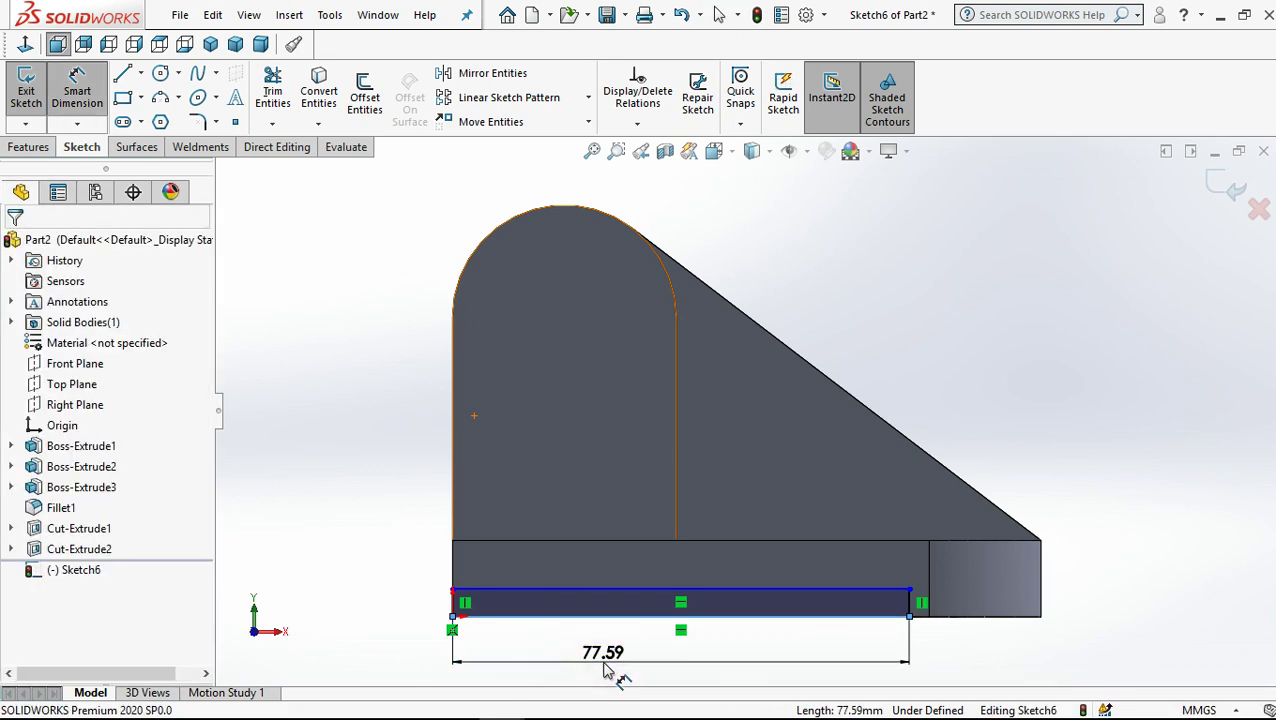
pyautogui.write('63')
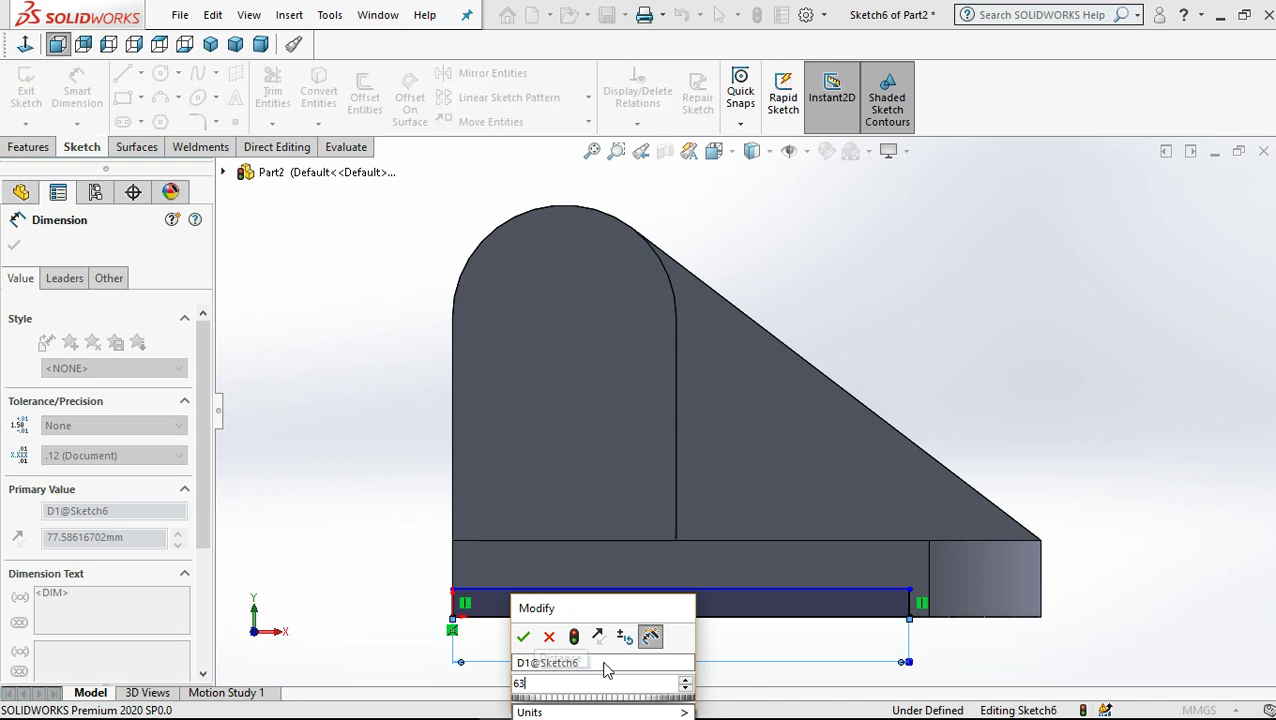
pyautogui.press('Return')
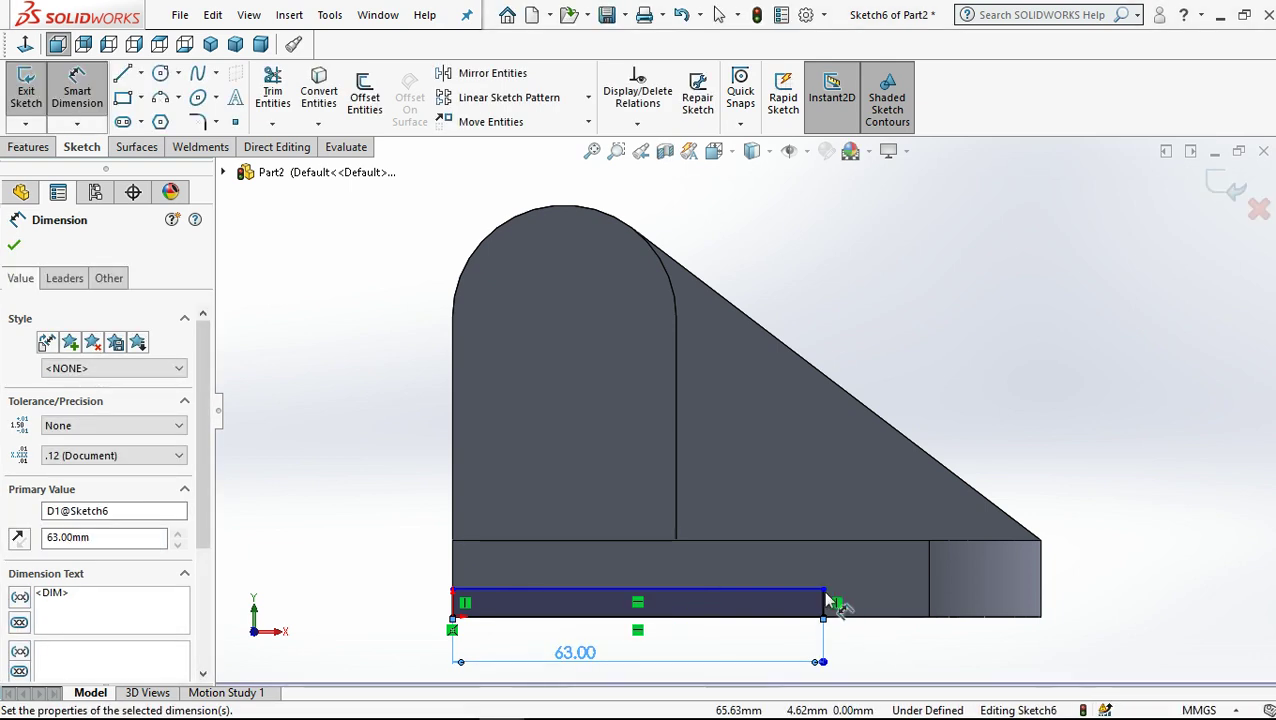
pyautogui.click(822, 591)
pyautogui.click(822, 617)
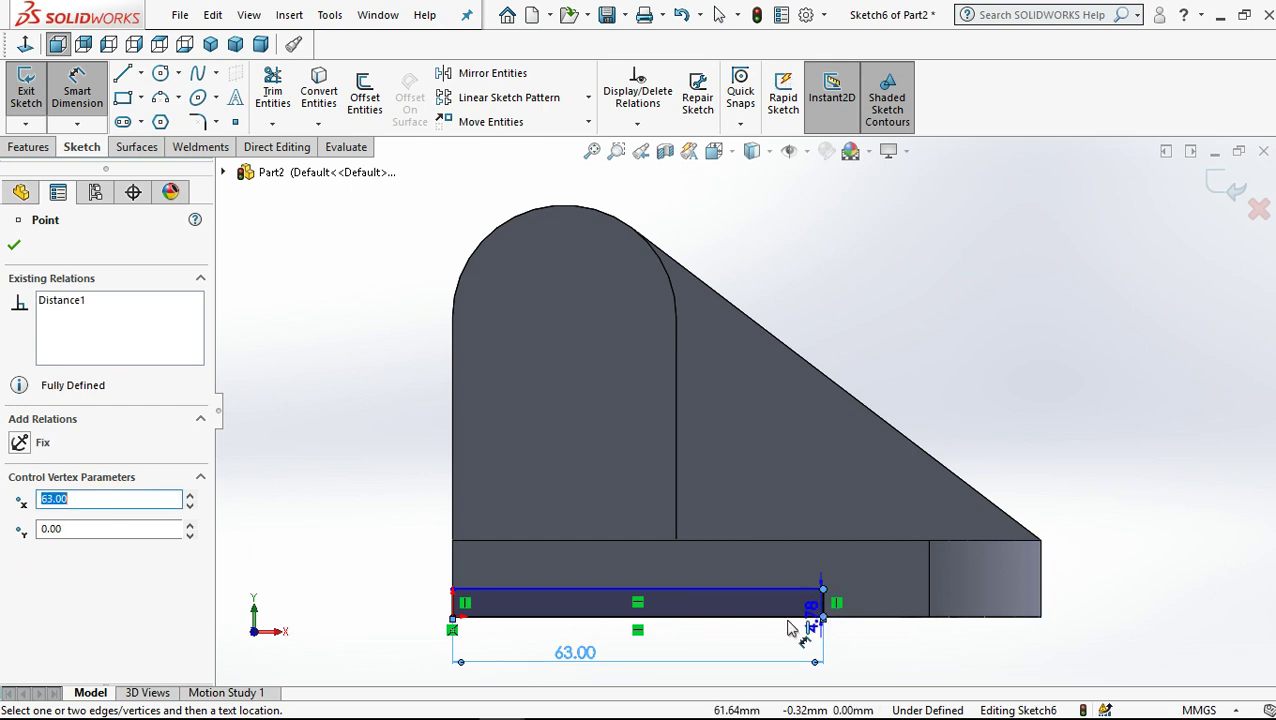
pyautogui.click(388, 566)
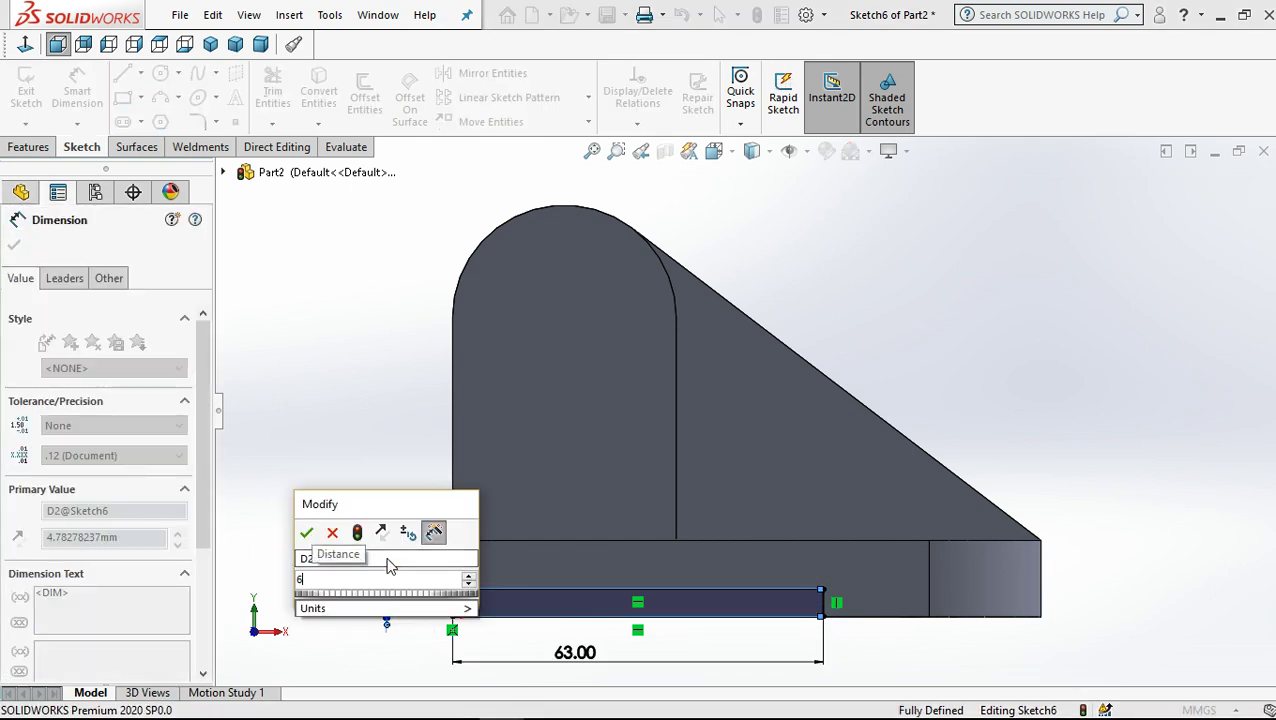
pyautogui.write('6')
pyautogui.press('Return')
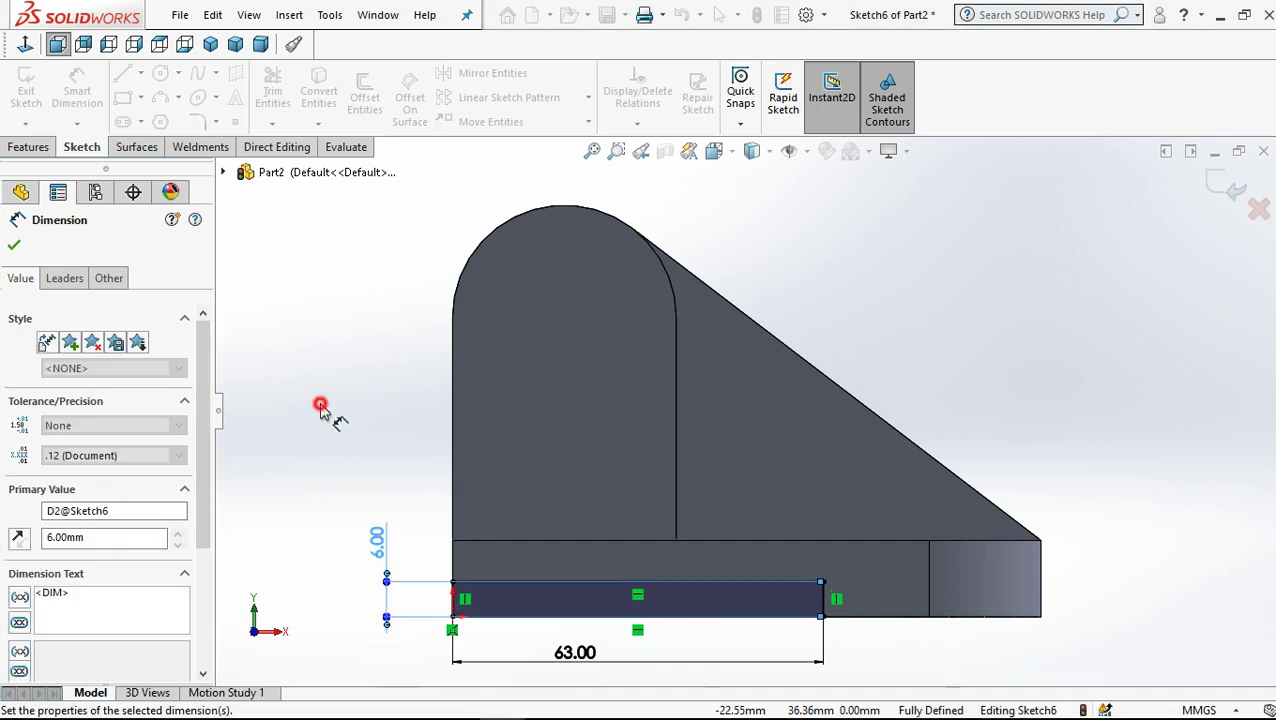
# Step: Cut the 63 × 6 mm rectangle Through All as an Extruded Cut and return to isometric view
pyautogui.click(30, 147)
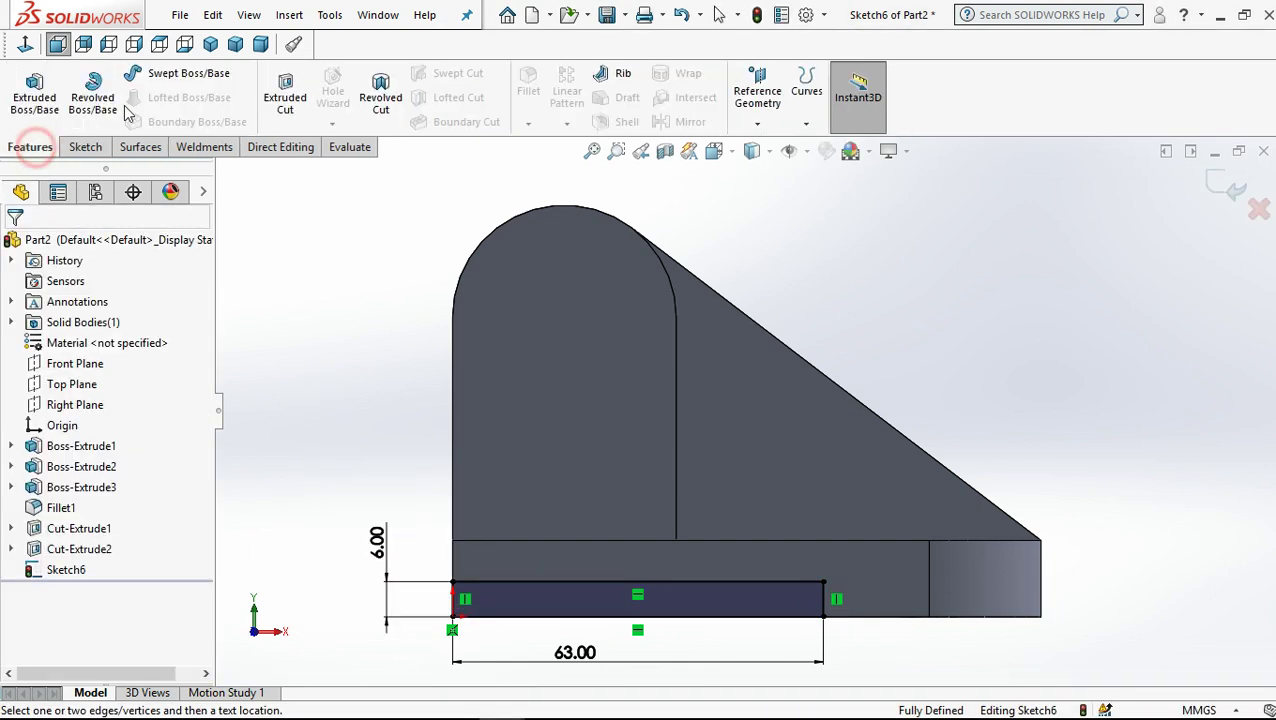
pyautogui.click(286, 97)
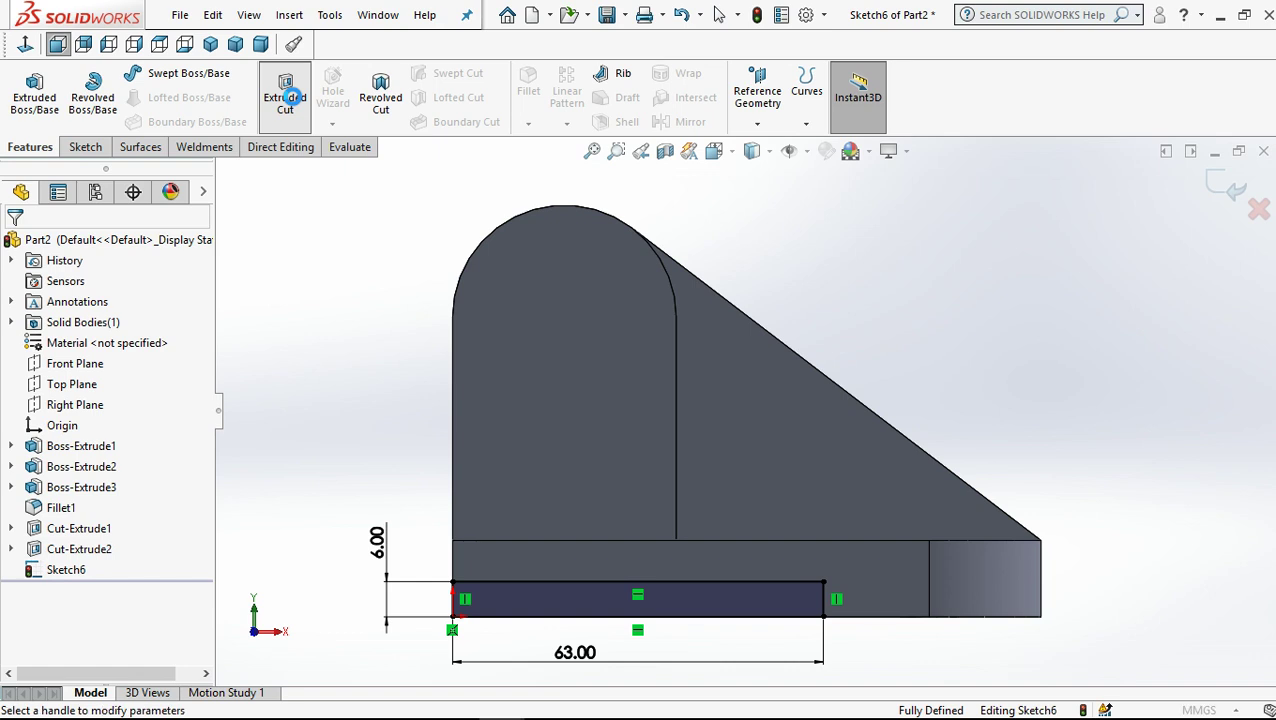
pyautogui.click(86, 358)
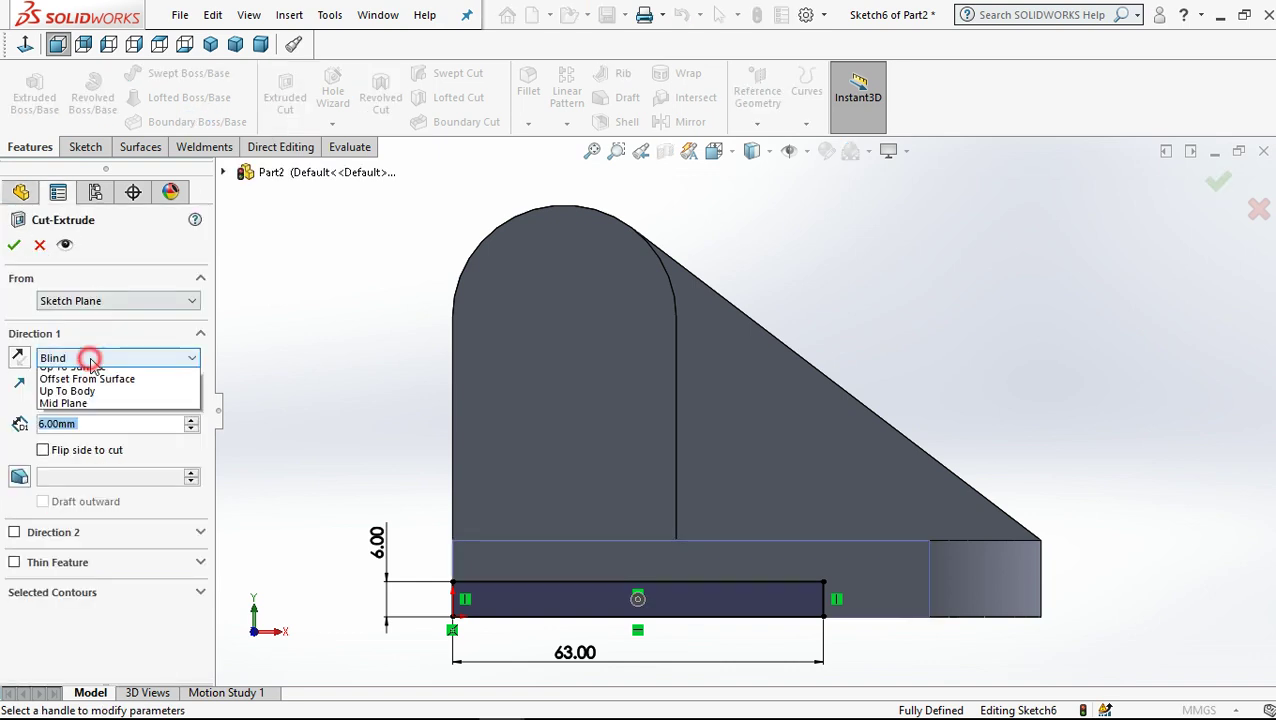
pyautogui.click(92, 385)
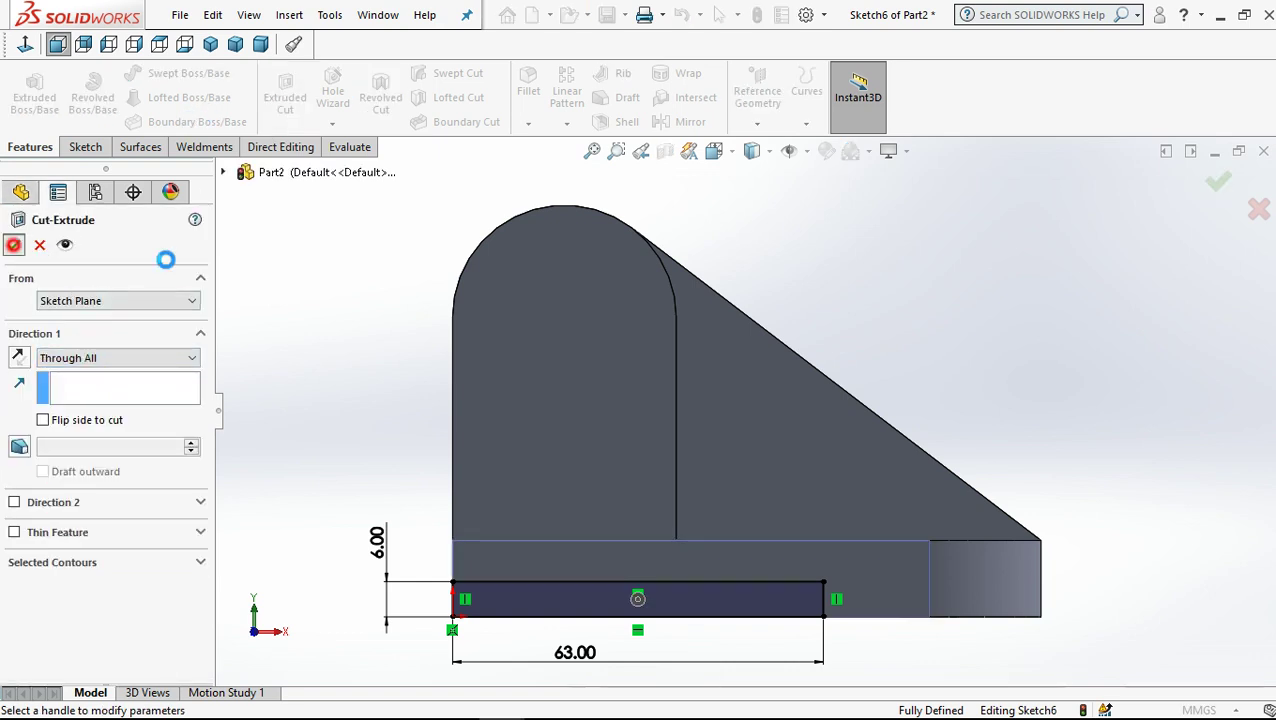
pyautogui.click(365, 299)
pyautogui.hotkey('ctrl', '7')
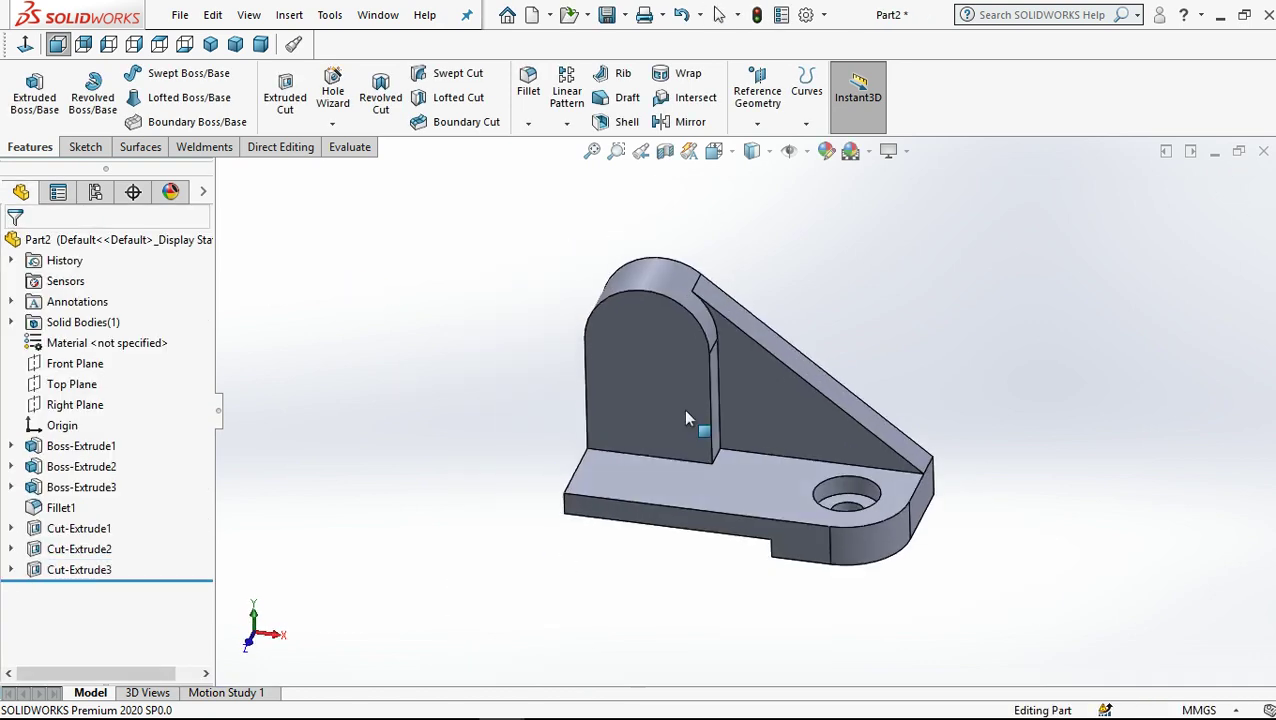
# Step: Switch the bracket to Shaded display without edges and orbit it to view the back
pyautogui.click(750, 149)
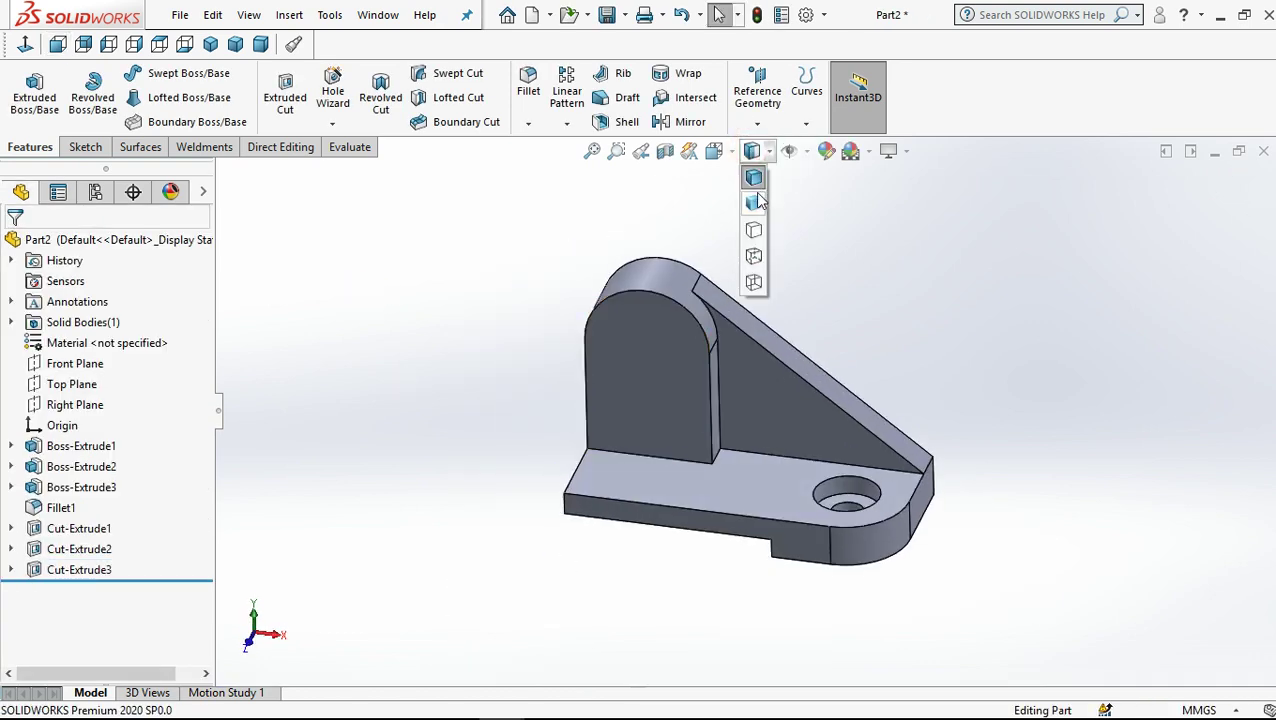
pyautogui.click(756, 193)
pyautogui.moveTo(922, 376)
pyautogui.mouseDown(button='middle')
pyautogui.moveTo(855, 190)
pyautogui.moveTo(694, 395)
pyautogui.mouseUp(button='middle')
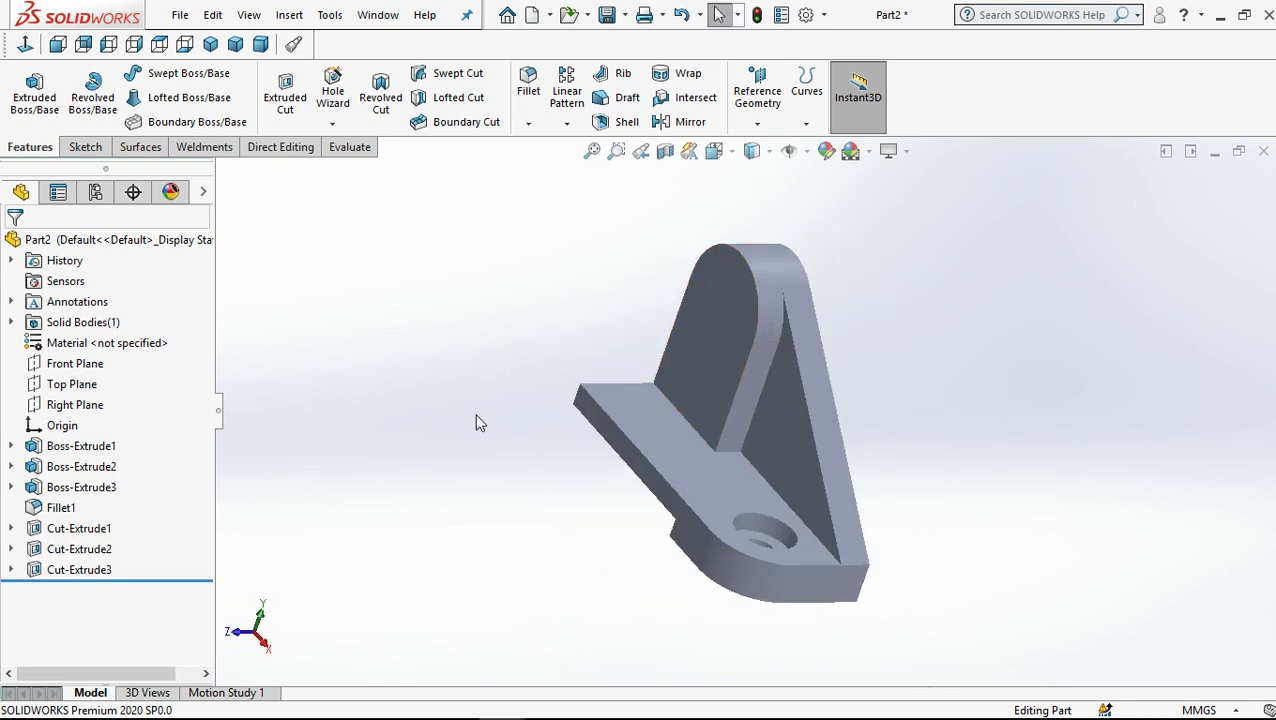